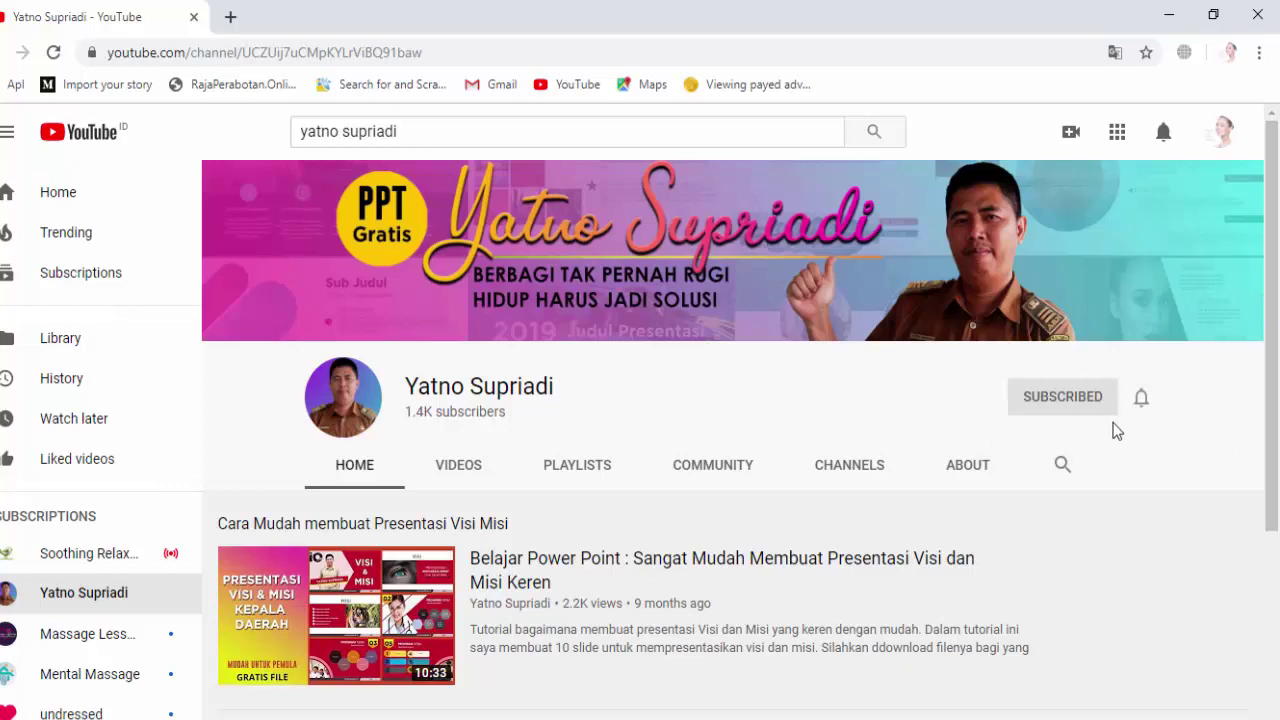
Step: Open the channel's Videos tab and scroll down through its older PowerPoint tutorial uploads
{"action": "scroll", "coordinate": [920, 420], "scroll_direction": "down", "scroll_amount": 3}
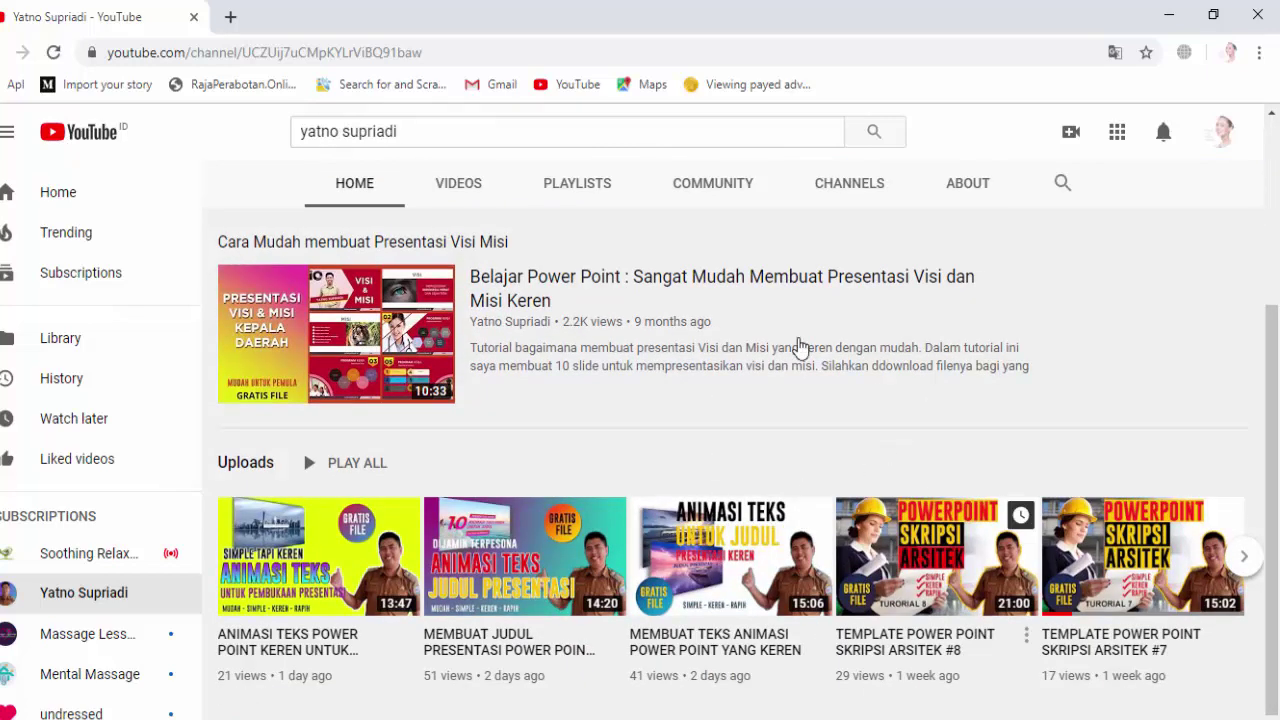
{"action": "left_click", "coordinate": [440, 185]}
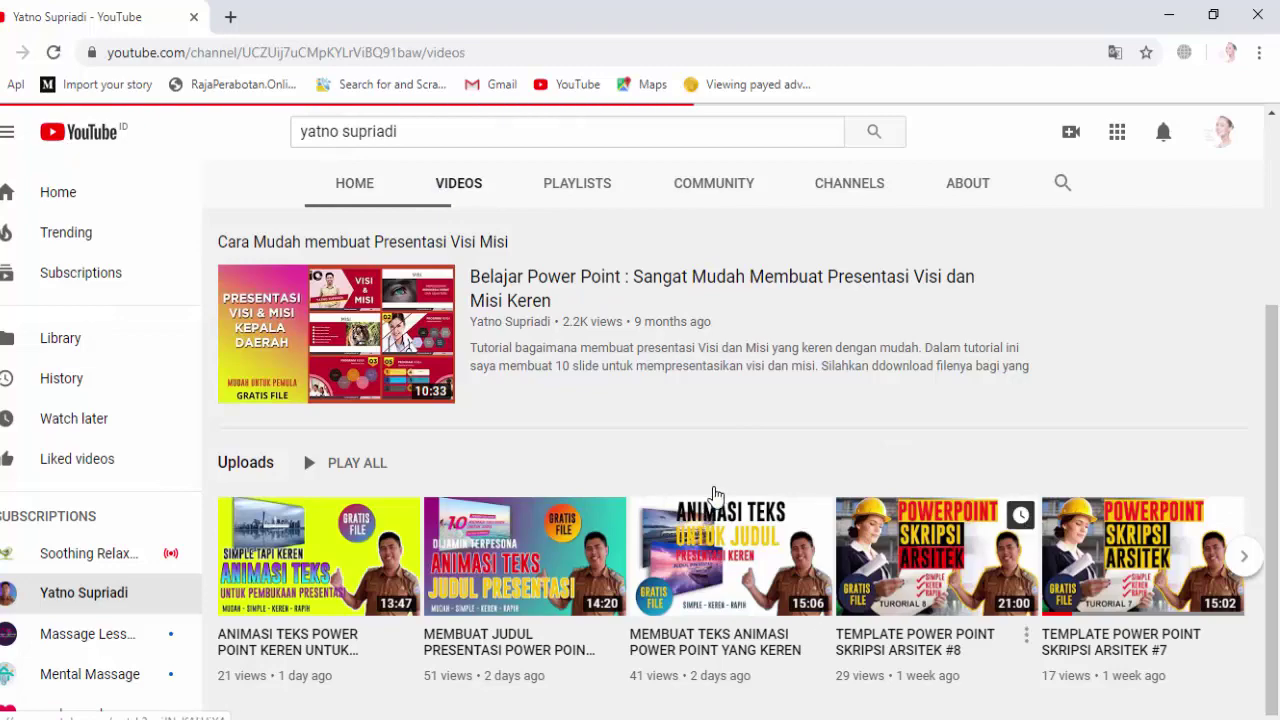
{"action": "scroll", "coordinate": [994, 505], "scroll_direction": "down", "scroll_amount": 5}
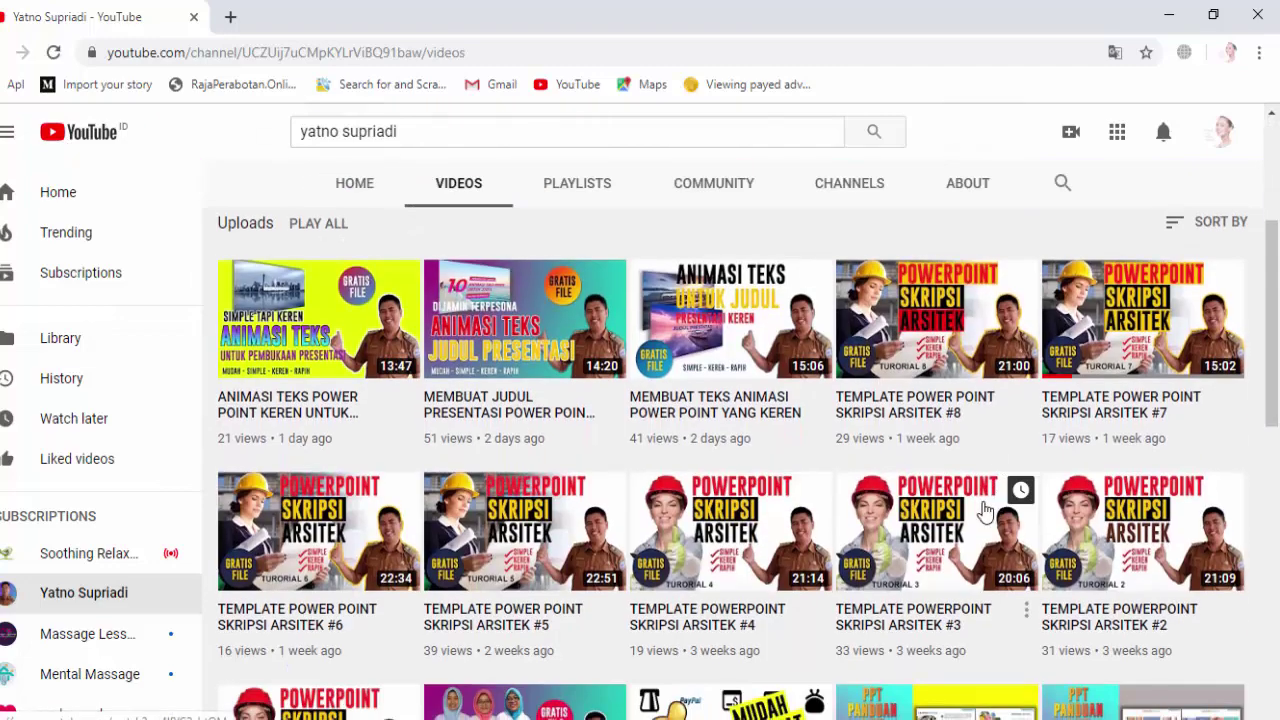
{"action": "scroll", "coordinate": [984, 510], "scroll_direction": "down", "scroll_amount": 3}
{"action": "scroll", "coordinate": [980, 510], "scroll_direction": "down", "scroll_amount": 3}
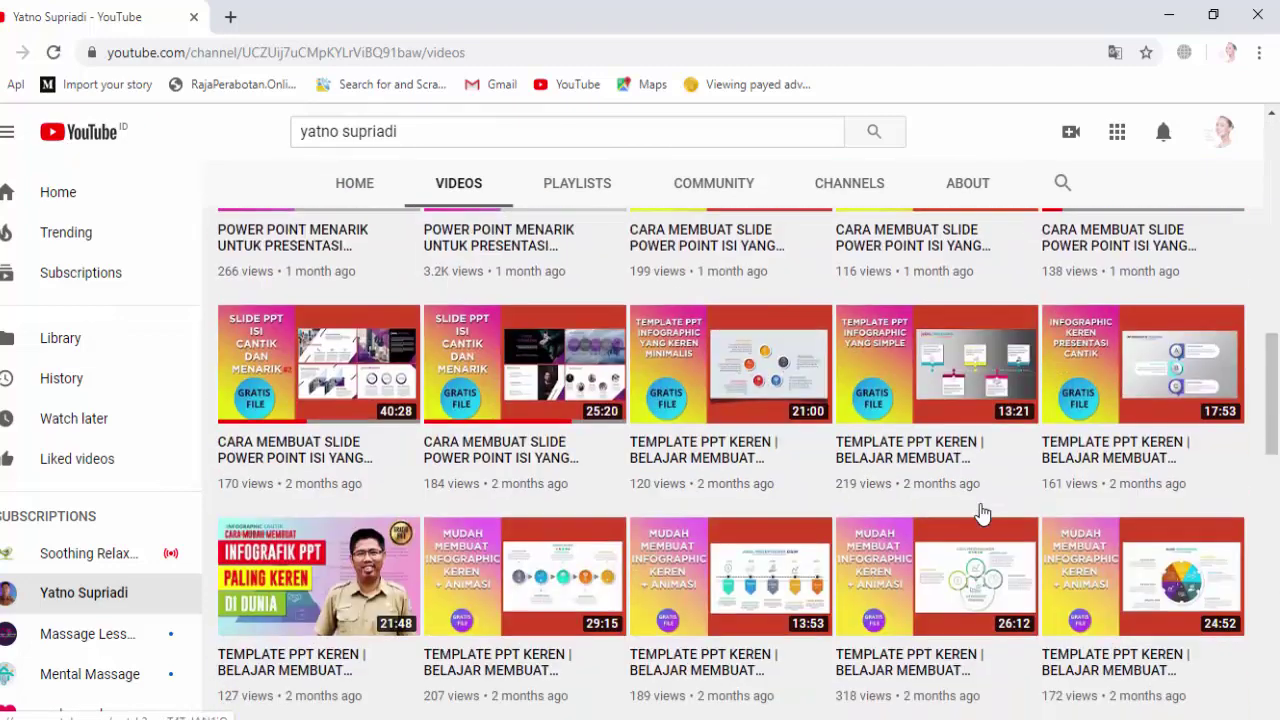
{"action": "scroll", "coordinate": [980, 511], "scroll_direction": "down", "scroll_amount": 3}
{"action": "scroll", "coordinate": [981, 512], "scroll_direction": "down", "scroll_amount": 3}
{"action": "scroll", "coordinate": [982, 513], "scroll_direction": "down", "scroll_amount": 4}
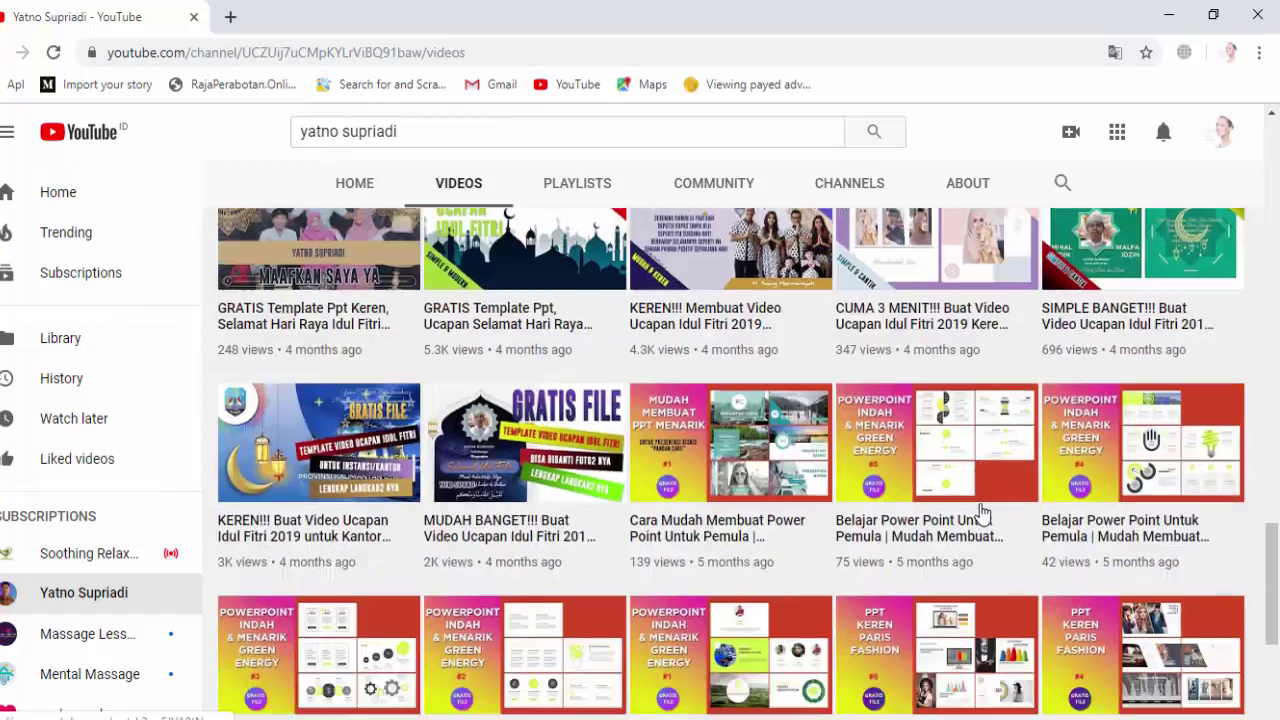
{"action": "scroll", "coordinate": [980, 512], "scroll_direction": "down", "scroll_amount": 4}
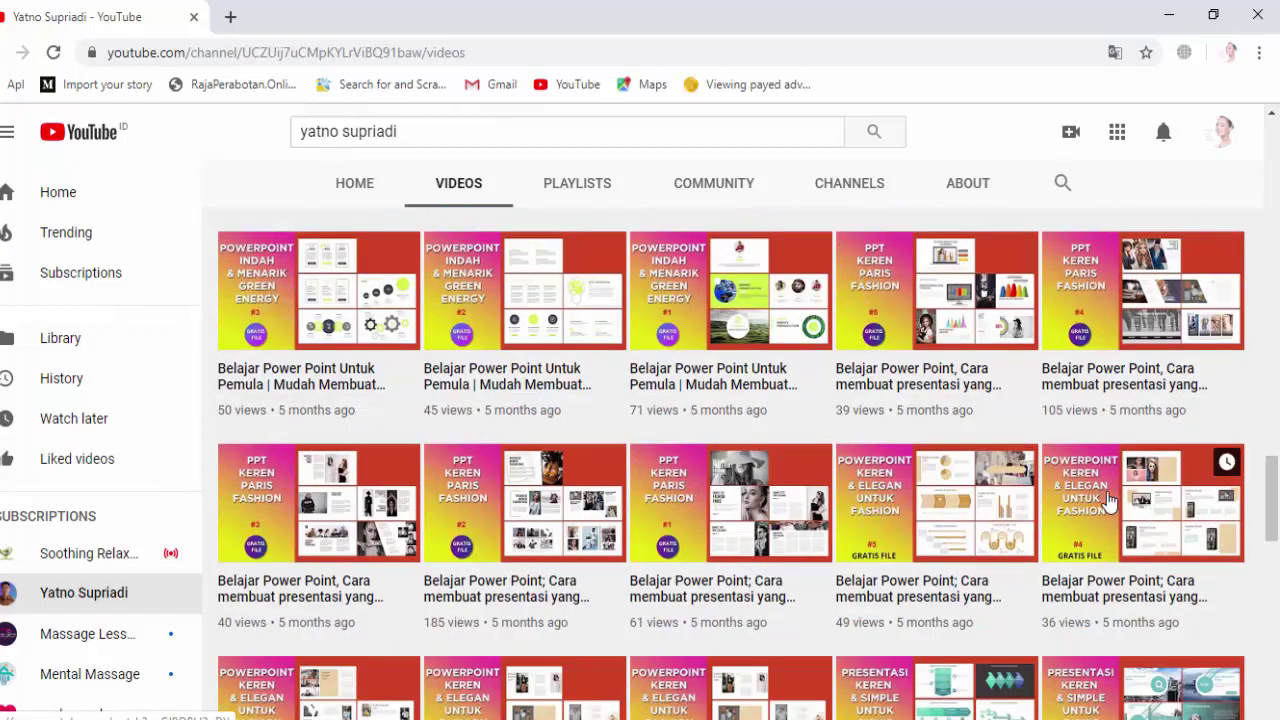
{"action": "scroll", "coordinate": [1120, 505], "scroll_direction": "down", "scroll_amount": 1}
{"action": "scroll", "coordinate": [1120, 505], "scroll_direction": "down", "scroll_amount": 4}
{"action": "scroll", "coordinate": [1120, 505], "scroll_direction": "down", "scroll_amount": 1}
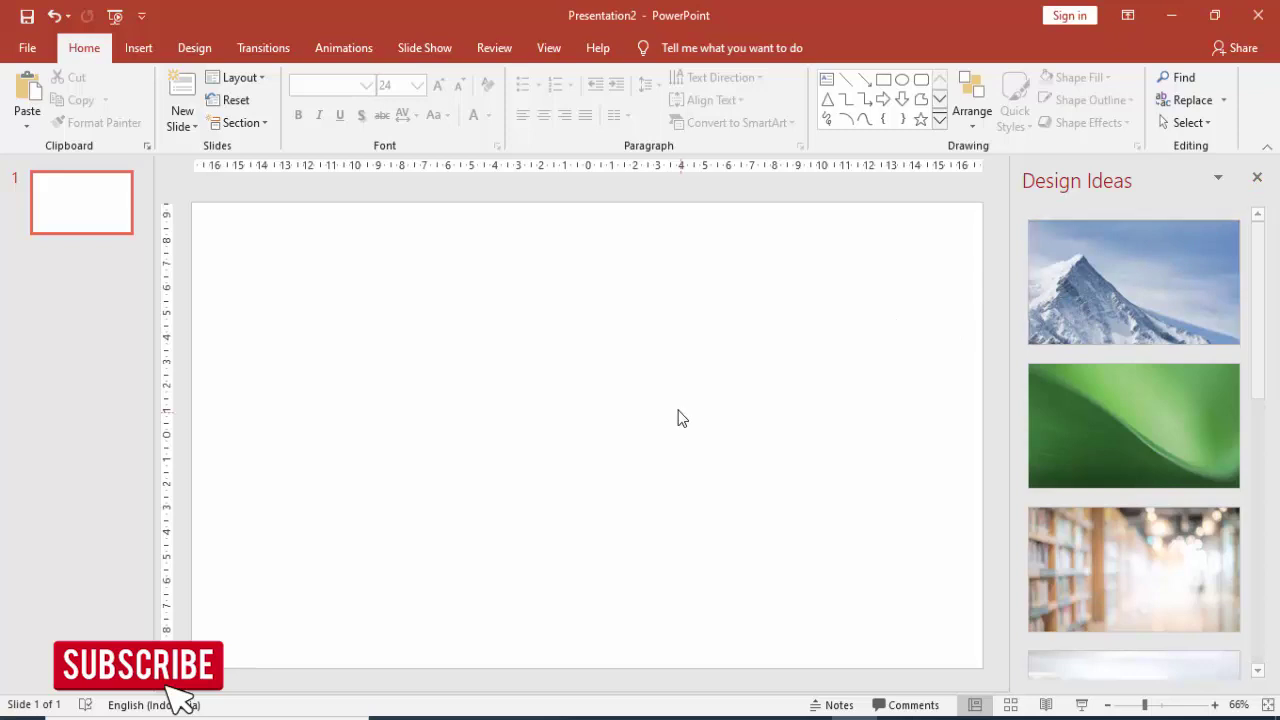
Step: Close the Design Ideas pane and zoom the blank slide view out slightly
{"action": "left_click", "coordinate": [1257, 180]}
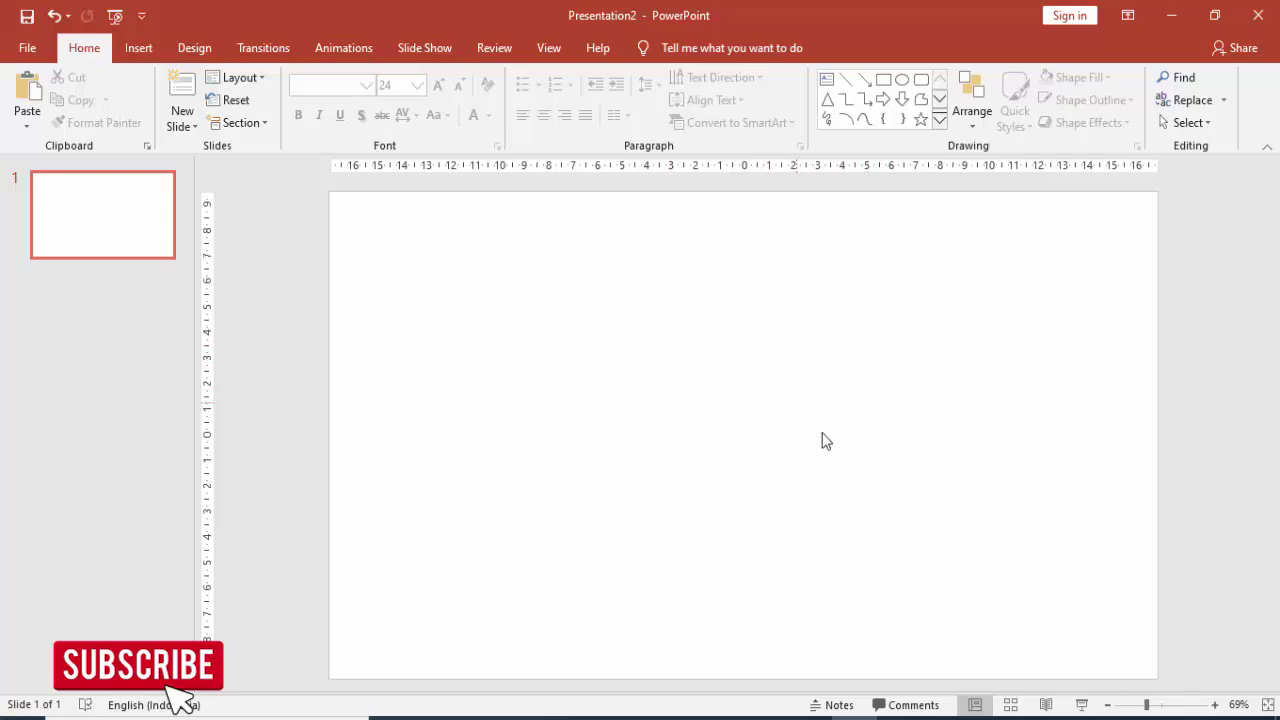
{"action": "scroll", "coordinate": [881, 436], "scroll_direction": "down", "scroll_amount": 1}
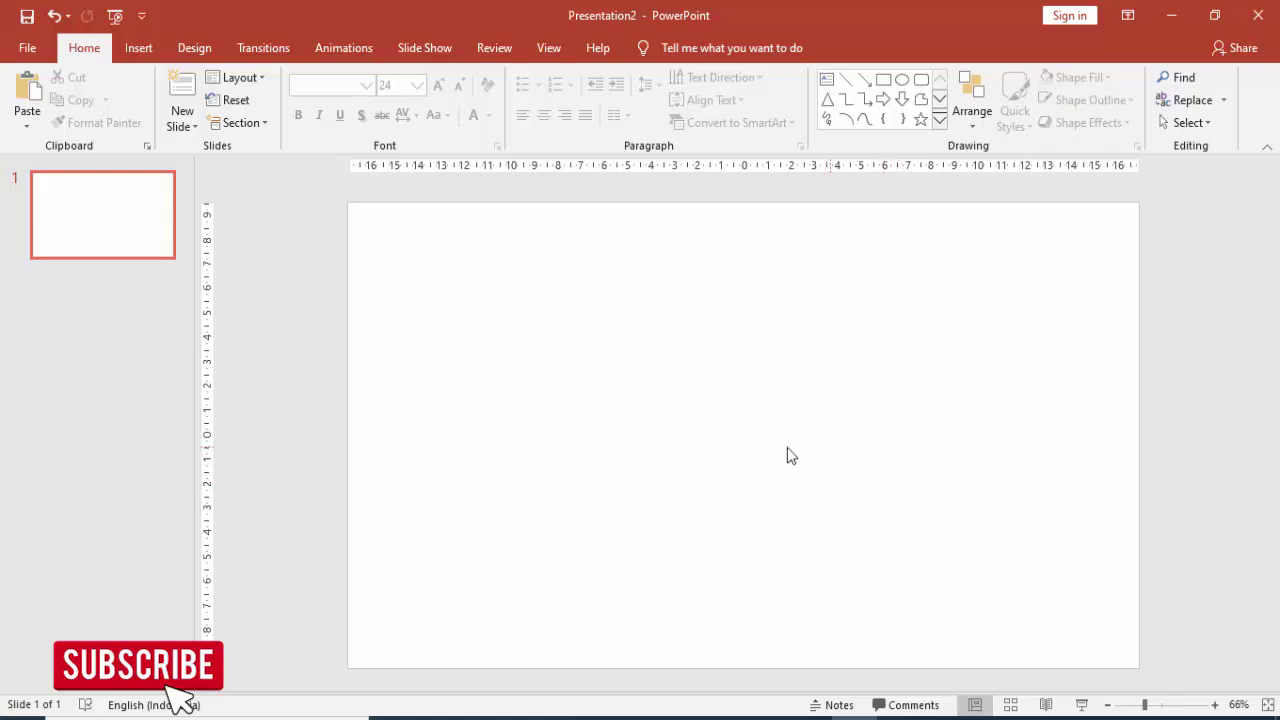
Step: Draw a rounded rectangle mid-slide and round its ends fully into a pill
{"action": "left_click", "coordinate": [138, 47]}
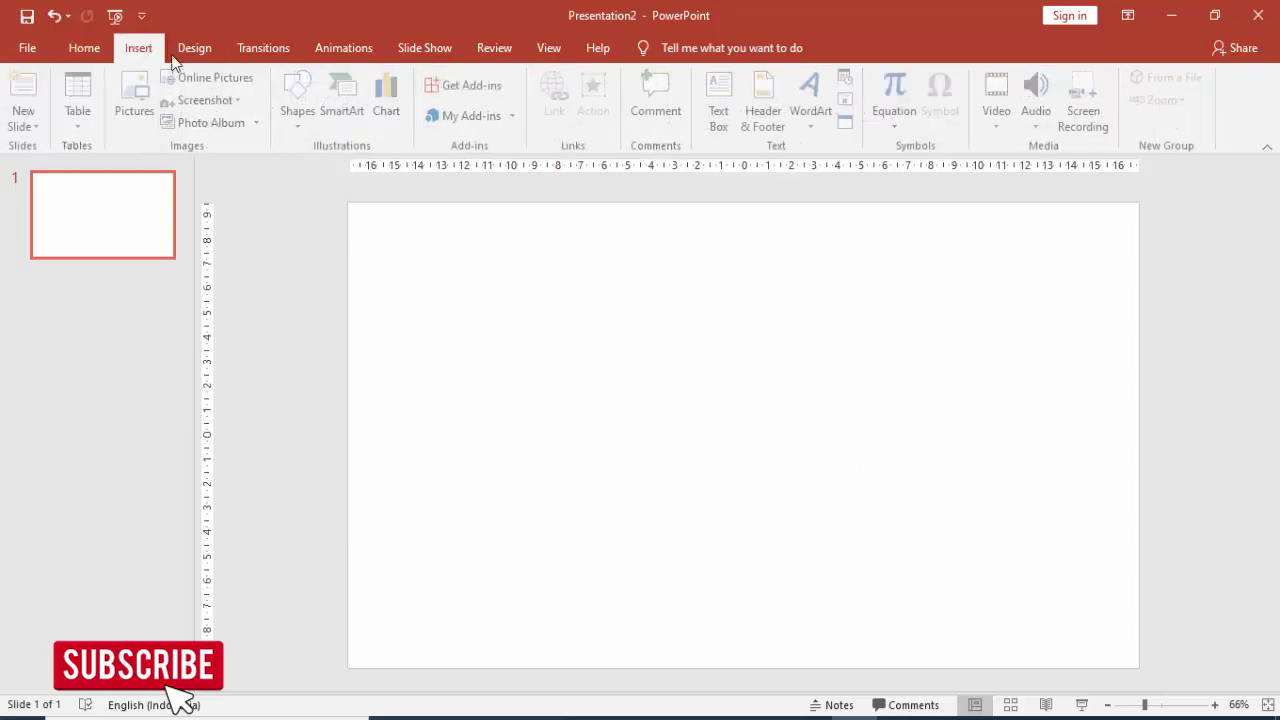
{"action": "left_click", "coordinate": [300, 95]}
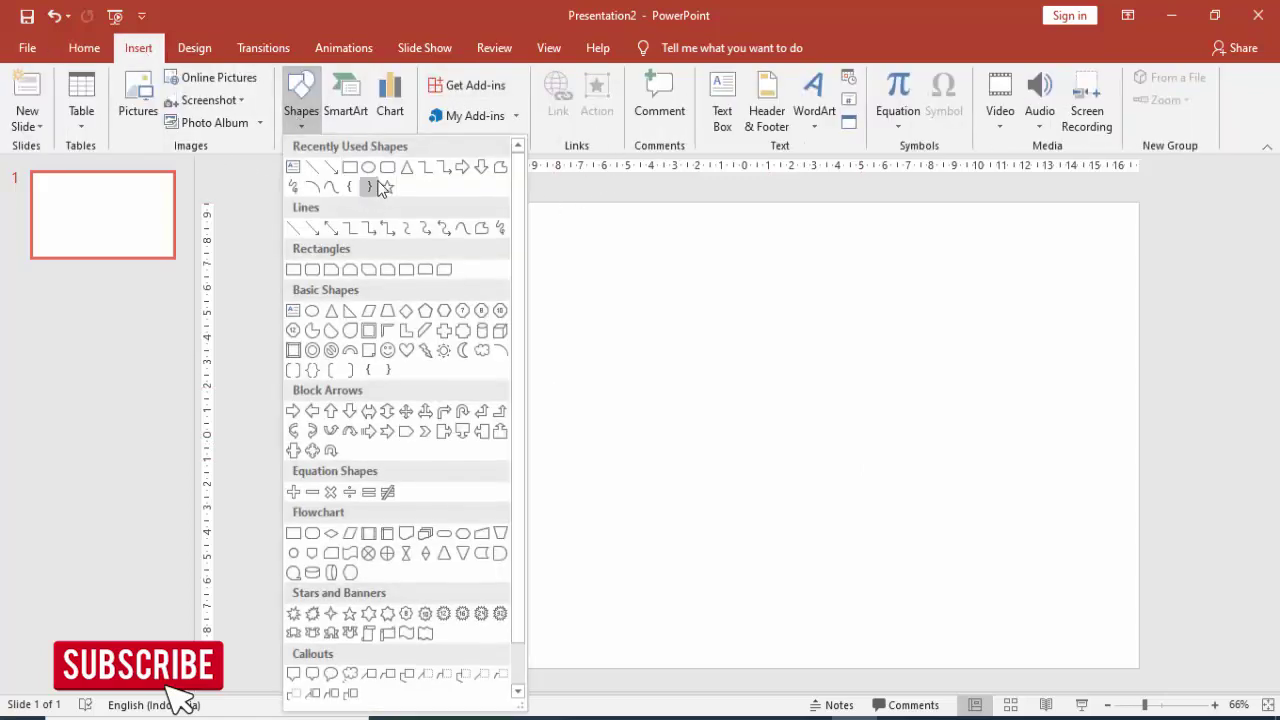
{"action": "left_click", "coordinate": [387, 166]}
{"action": "mouse_move", "coordinate": [584, 396]}
{"action": "left_mouse_down"}
{"action": "mouse_move", "coordinate": [913, 459]}
{"action": "mouse_move", "coordinate": [926, 481]}
{"action": "left_mouse_up"}
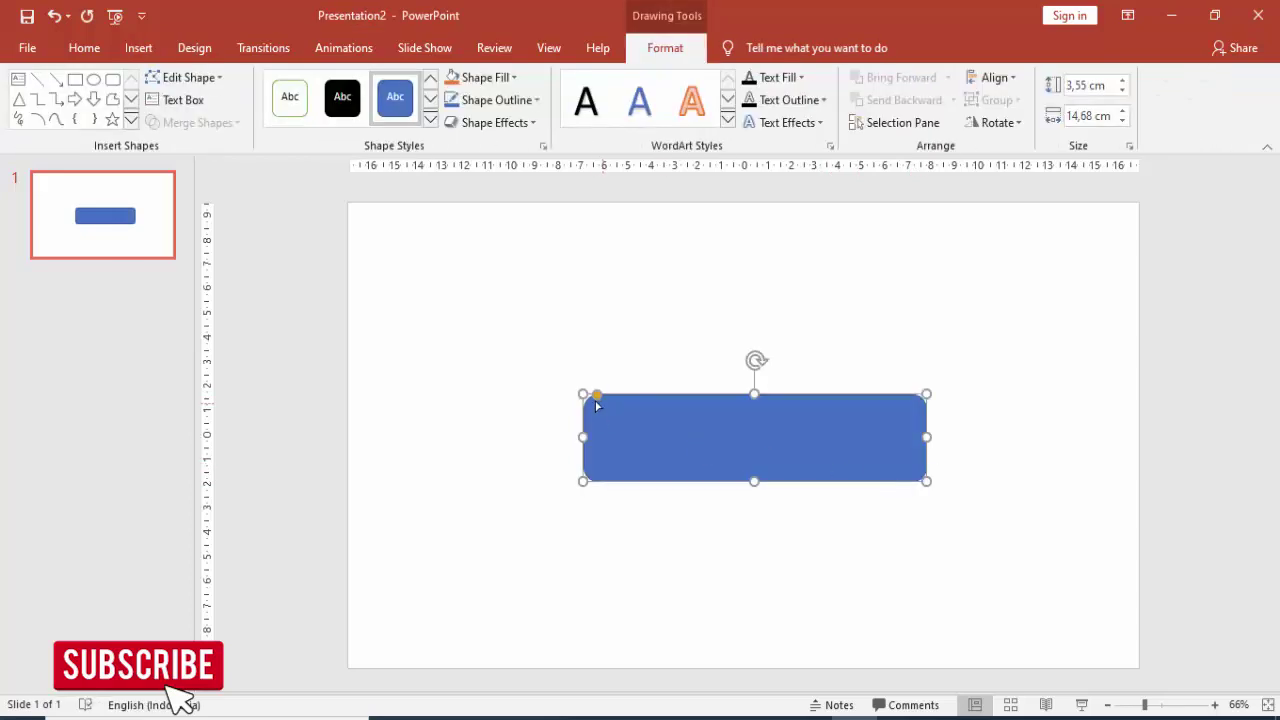
{"action": "mouse_move", "coordinate": [600, 399]}
{"action": "left_mouse_down"}
{"action": "mouse_move", "coordinate": [721, 423]}
{"action": "mouse_move", "coordinate": [743, 402]}
{"action": "left_mouse_up"}
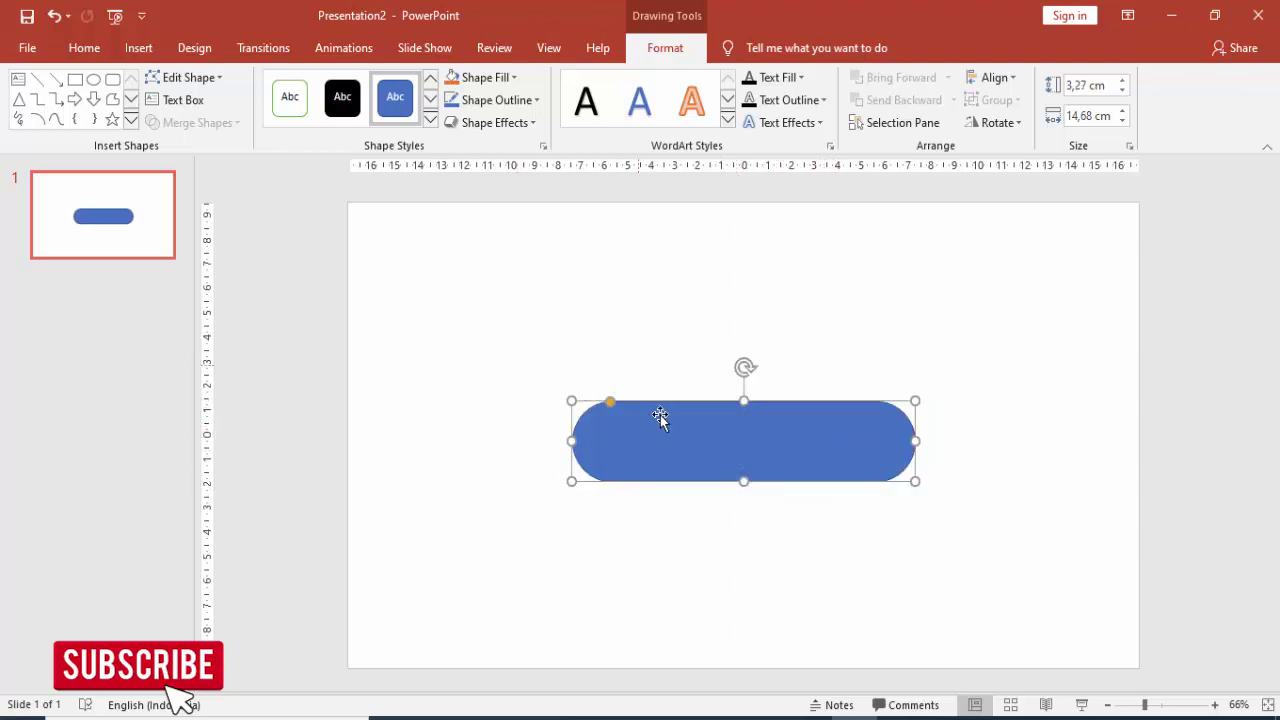
Step: Remove the pill's outline by setting its line to No line
{"action": "right_click", "coordinate": [670, 438]}
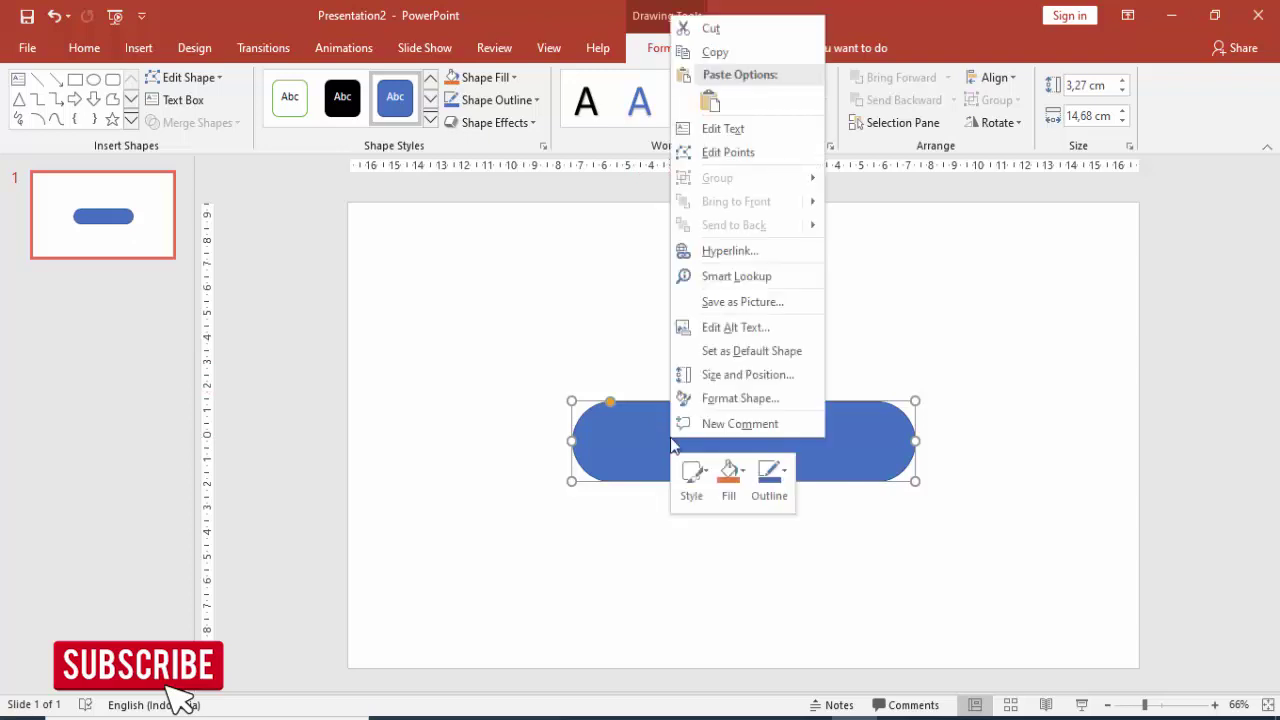
{"action": "left_click", "coordinate": [708, 400]}
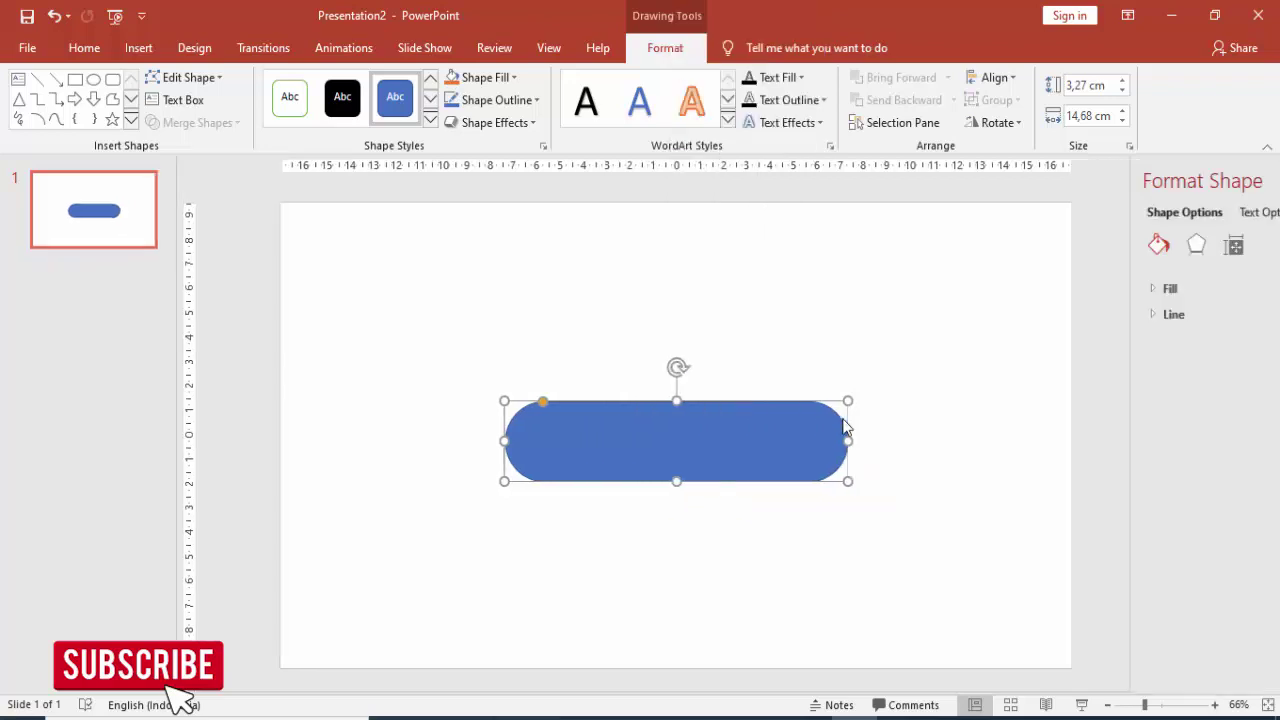
{"action": "left_click", "coordinate": [1040, 316]}
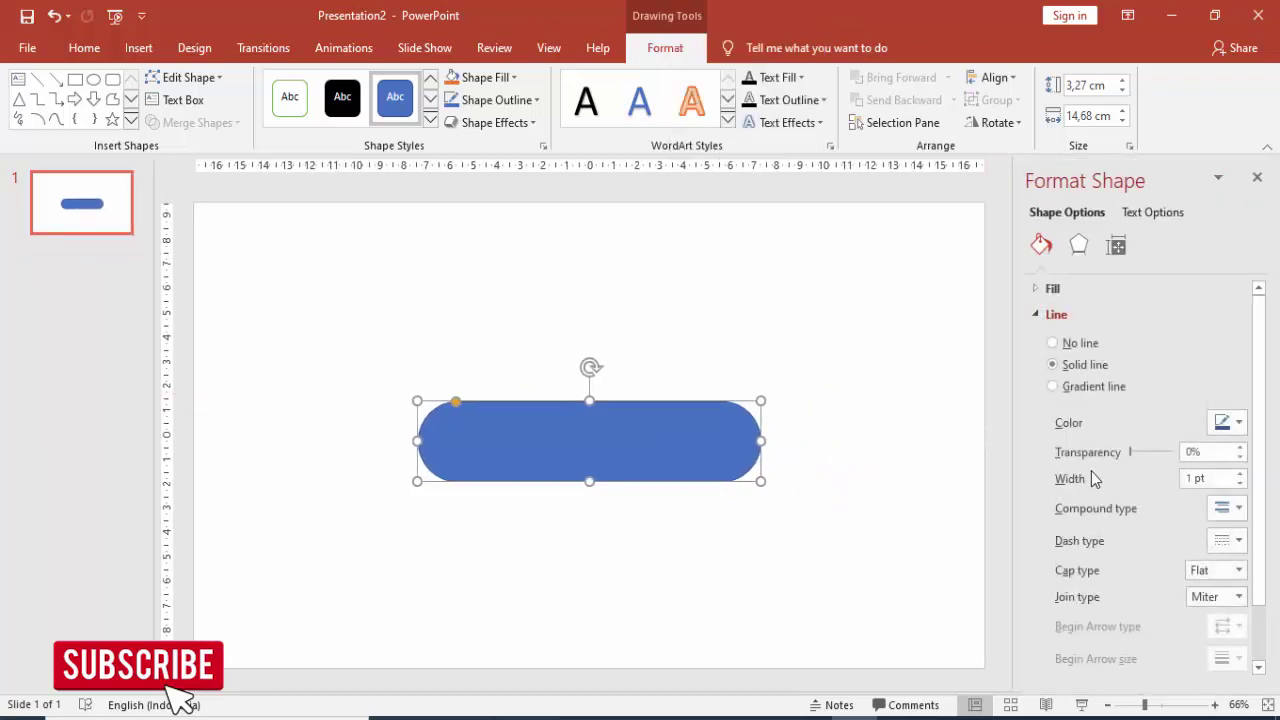
{"action": "left_click", "coordinate": [1088, 345]}
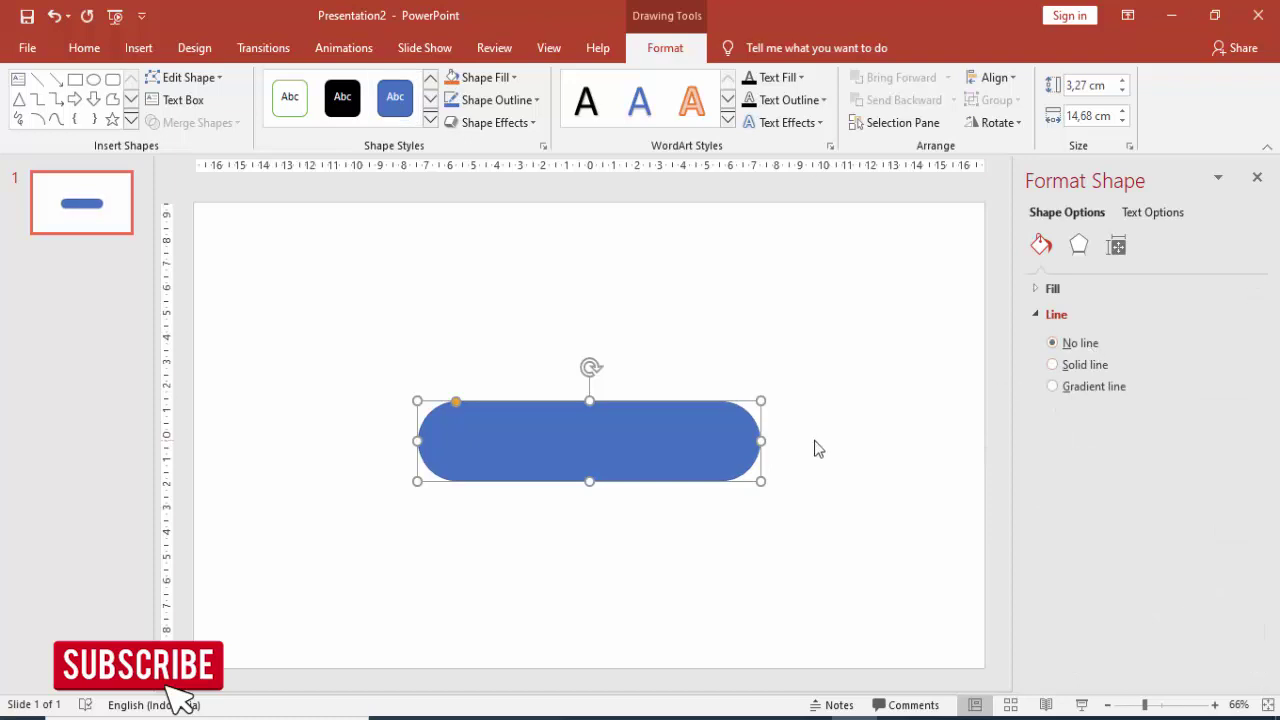
{"action": "left_click", "coordinate": [877, 423]}
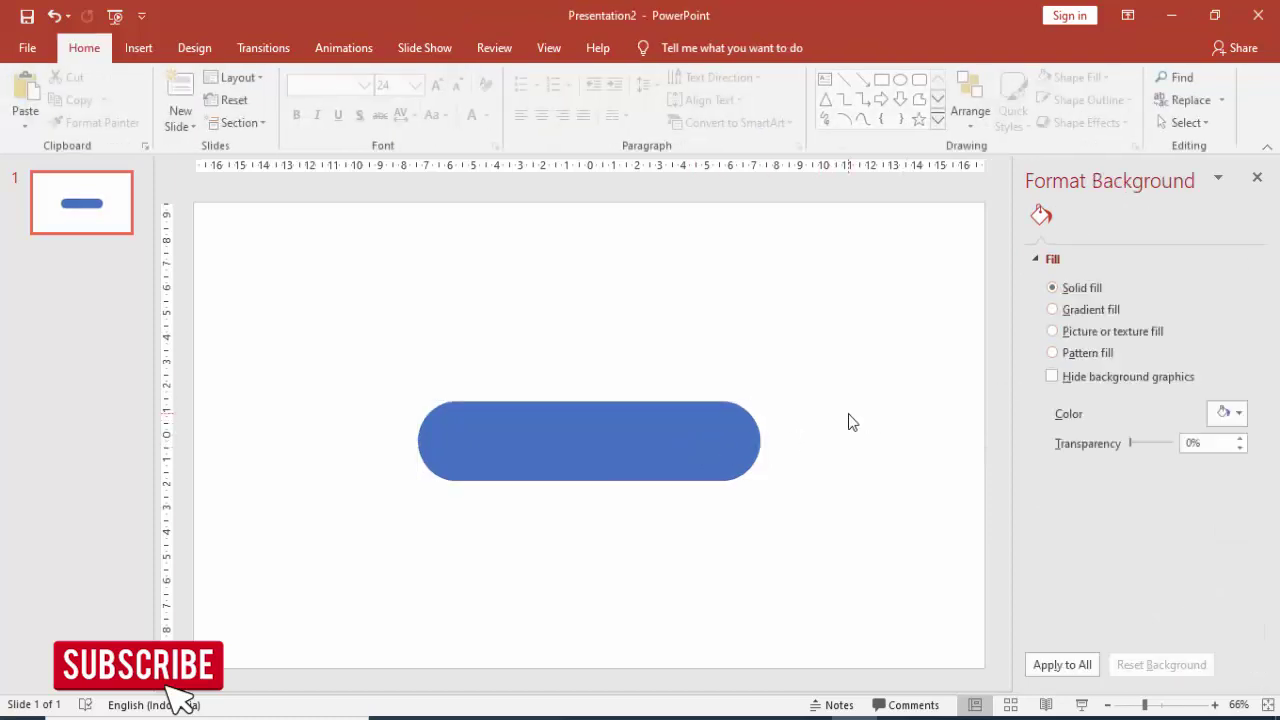
{"action": "left_click", "coordinate": [745, 440]}
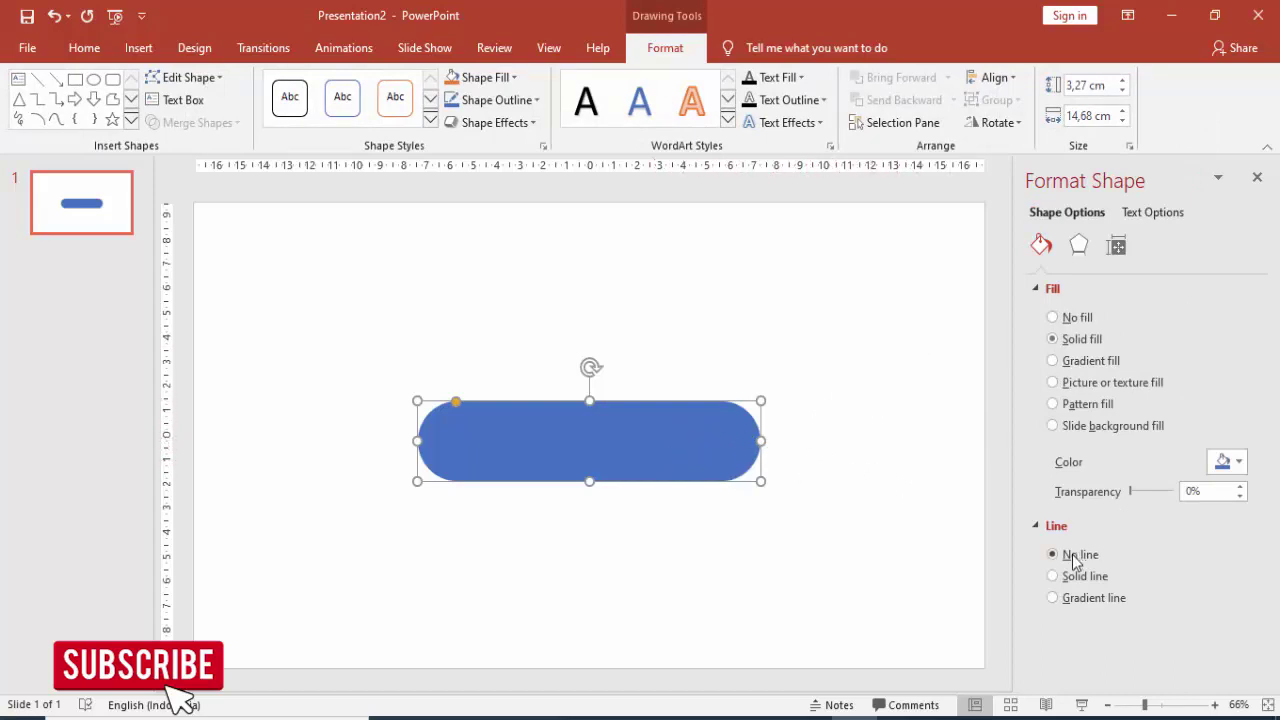
{"action": "left_click", "coordinate": [883, 430]}
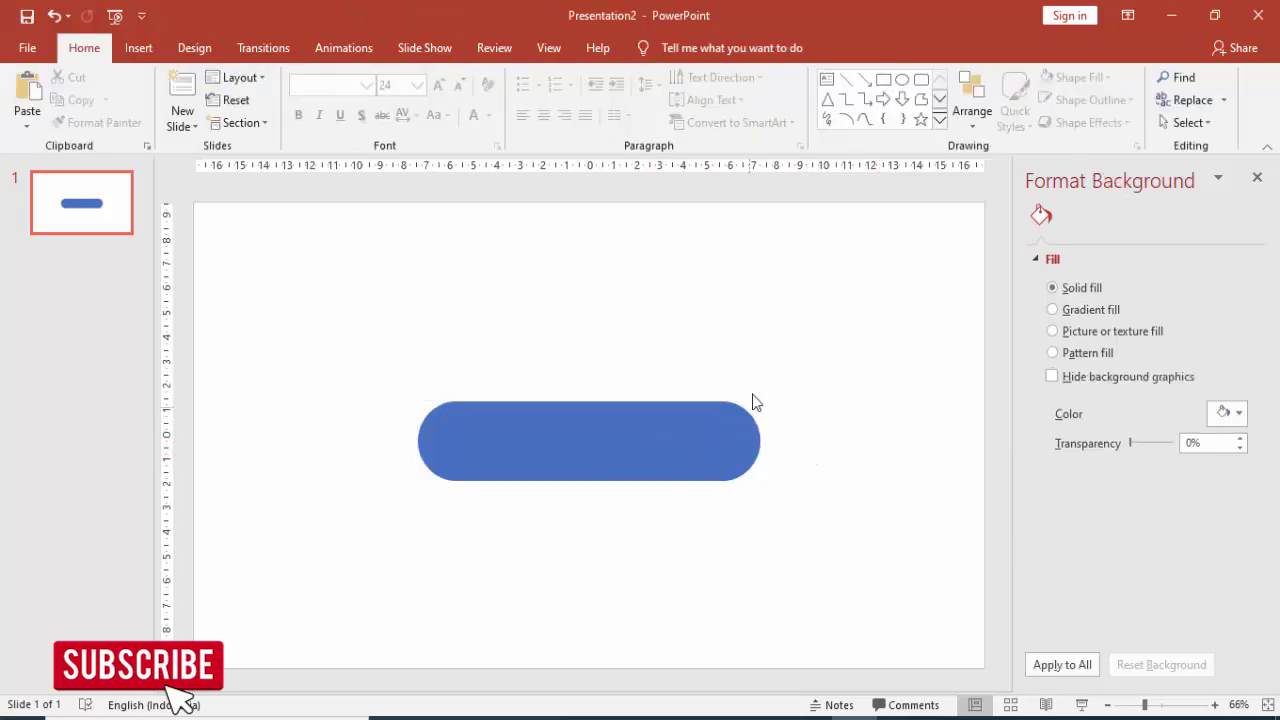
Step: Draw a tall rectangle at the slide's left edge and place a copy at the right edge
{"action": "left_click", "coordinate": [138, 48]}
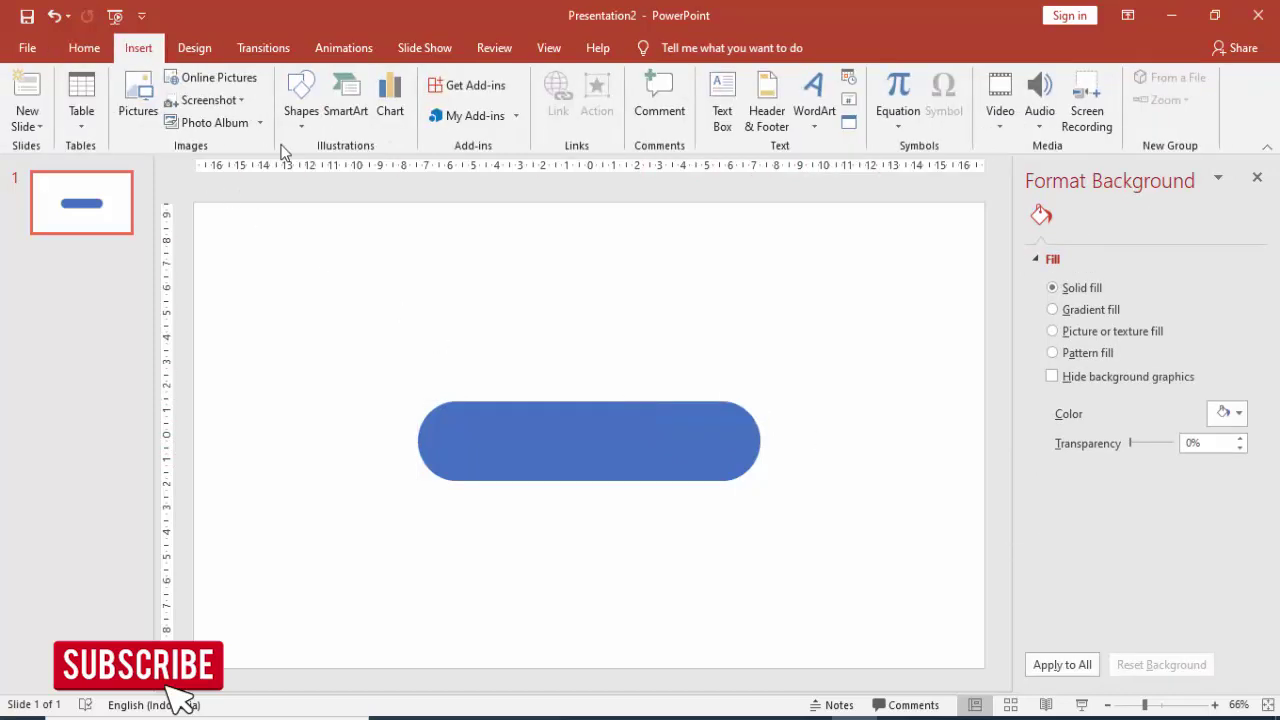
{"action": "left_click", "coordinate": [301, 100]}
{"action": "left_click", "coordinate": [346, 166]}
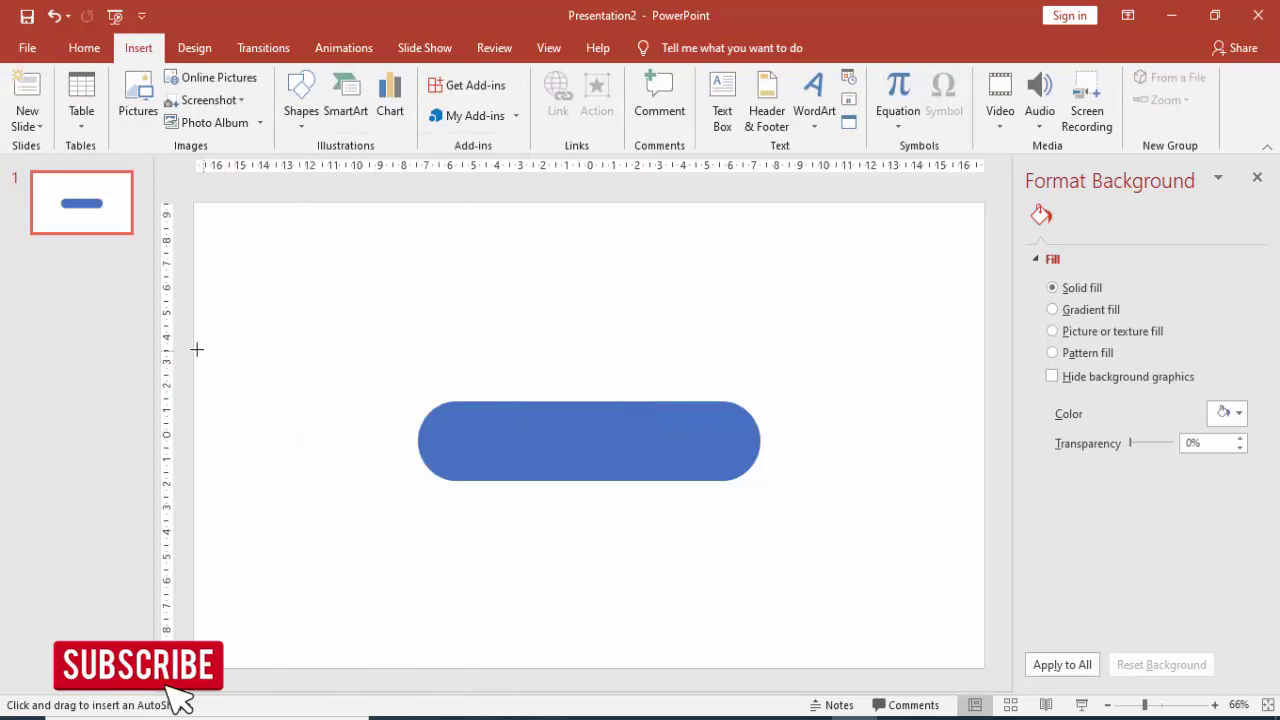
{"action": "left_click_drag", "start_coordinate": [194, 339], "coordinate": [407, 593]}
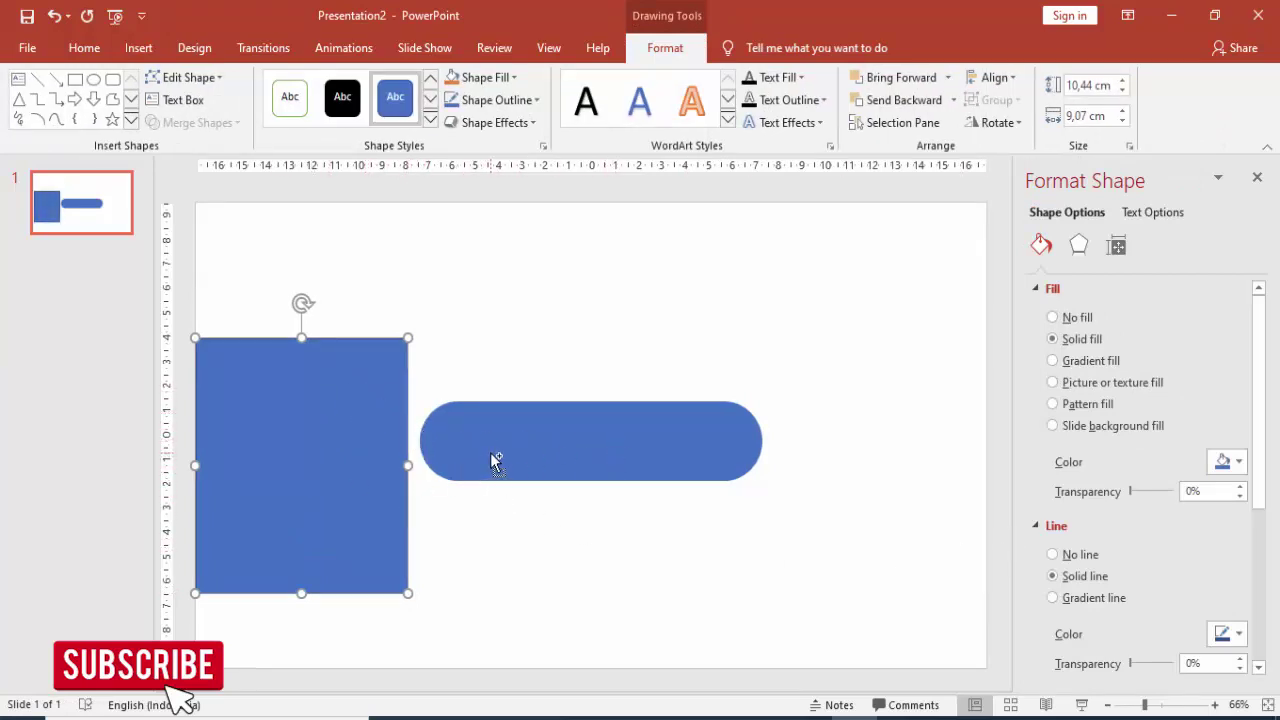
{"action": "left_click_drag", "start_coordinate": [391, 453], "coordinate": [908, 445]}
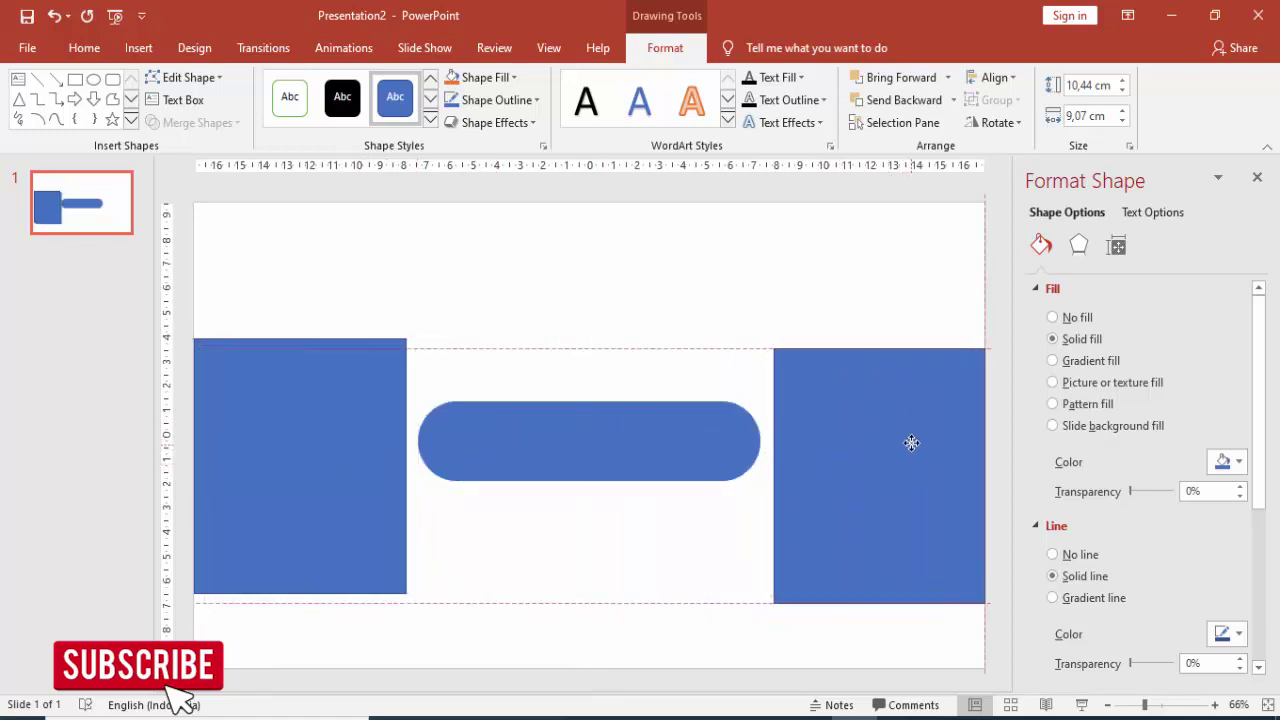
{"action": "left_click_drag", "start_coordinate": [908, 445], "coordinate": [904, 435]}
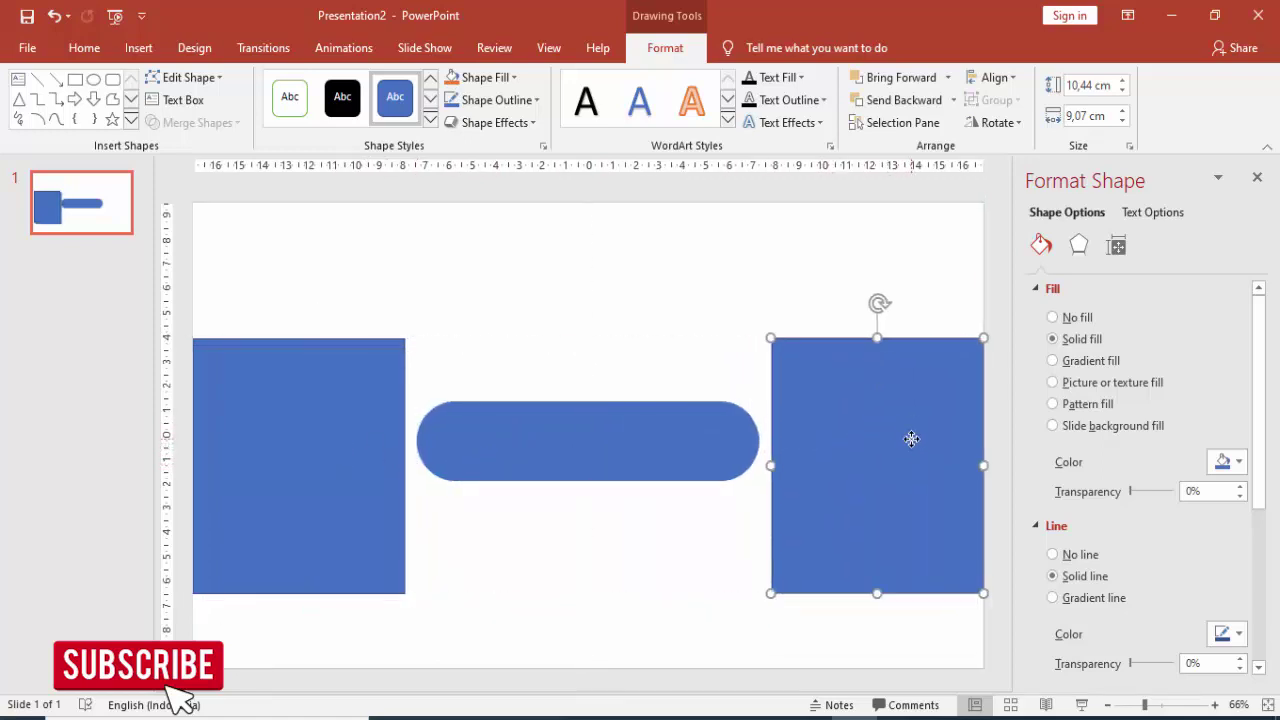
Step: Remove the outline from both side rectangles
{"action": "left_click", "coordinate": [1078, 555]}
{"action": "left_click", "coordinate": [343, 425]}
{"action": "left_click", "coordinate": [1078, 555]}
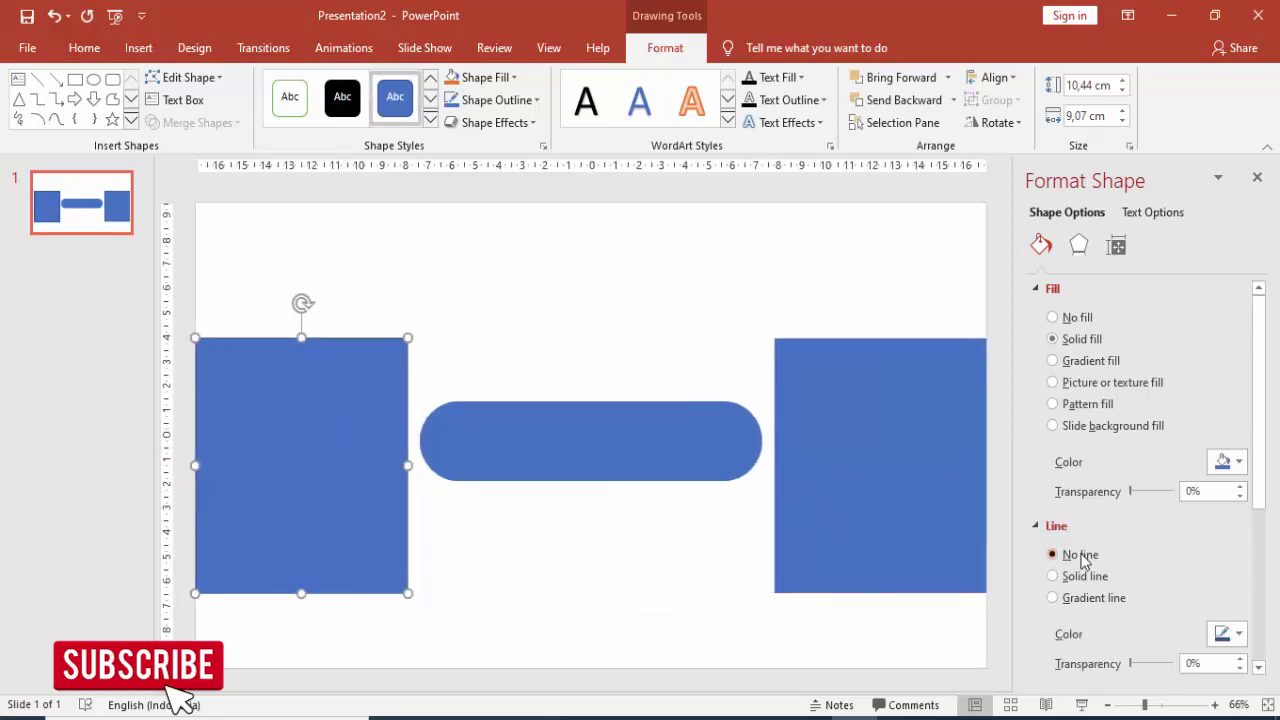
Step: Fill the central pill with dark blue-gray
{"action": "left_click", "coordinate": [657, 474]}
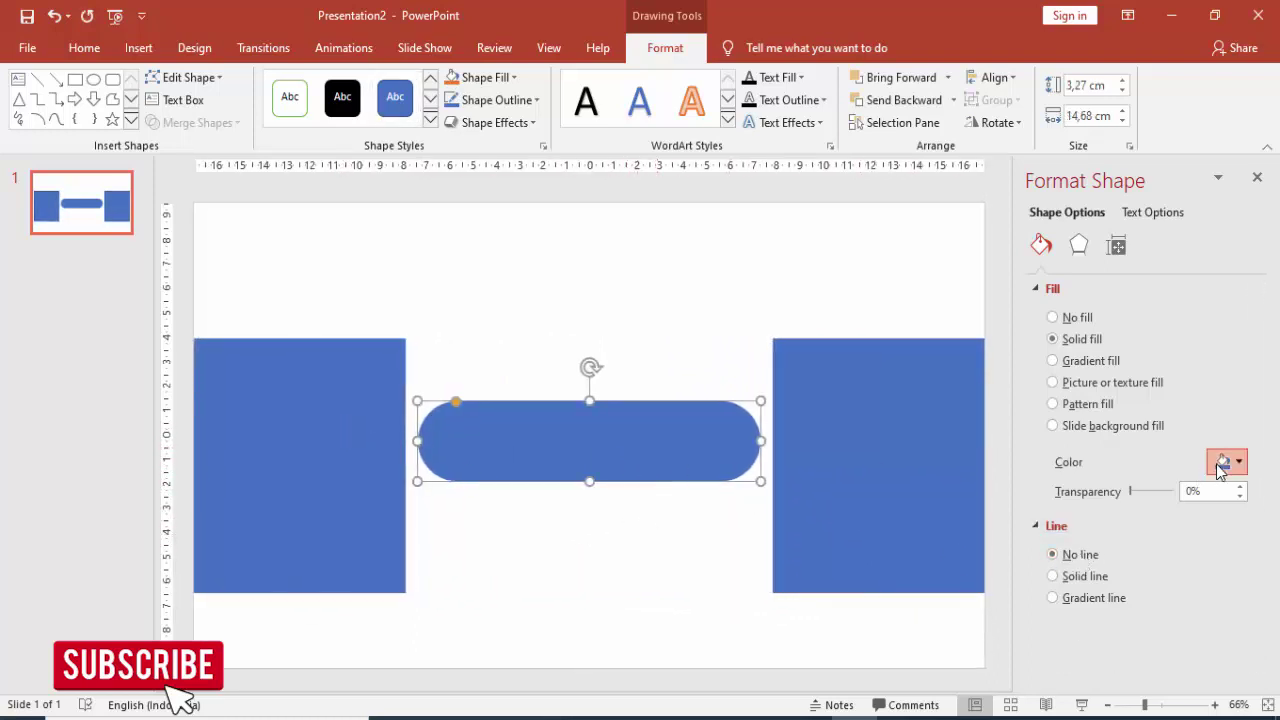
{"action": "left_click", "coordinate": [1224, 462]}
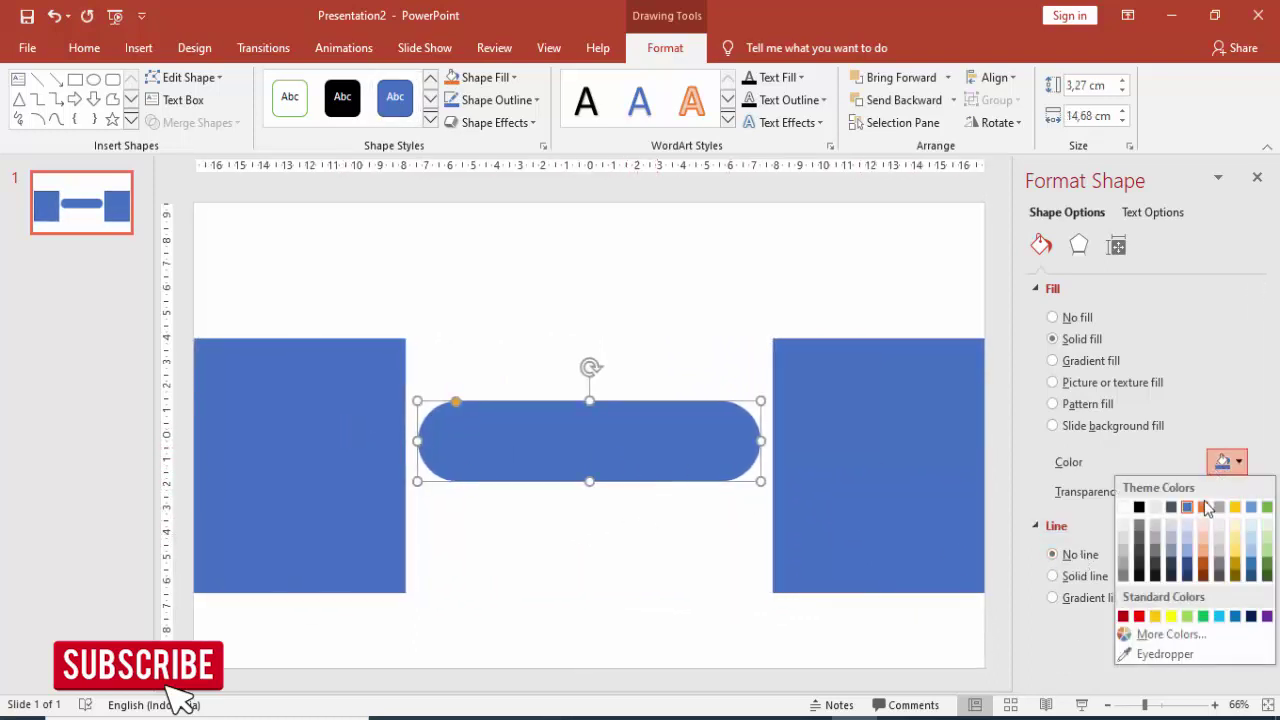
{"action": "left_click", "coordinate": [1171, 562]}
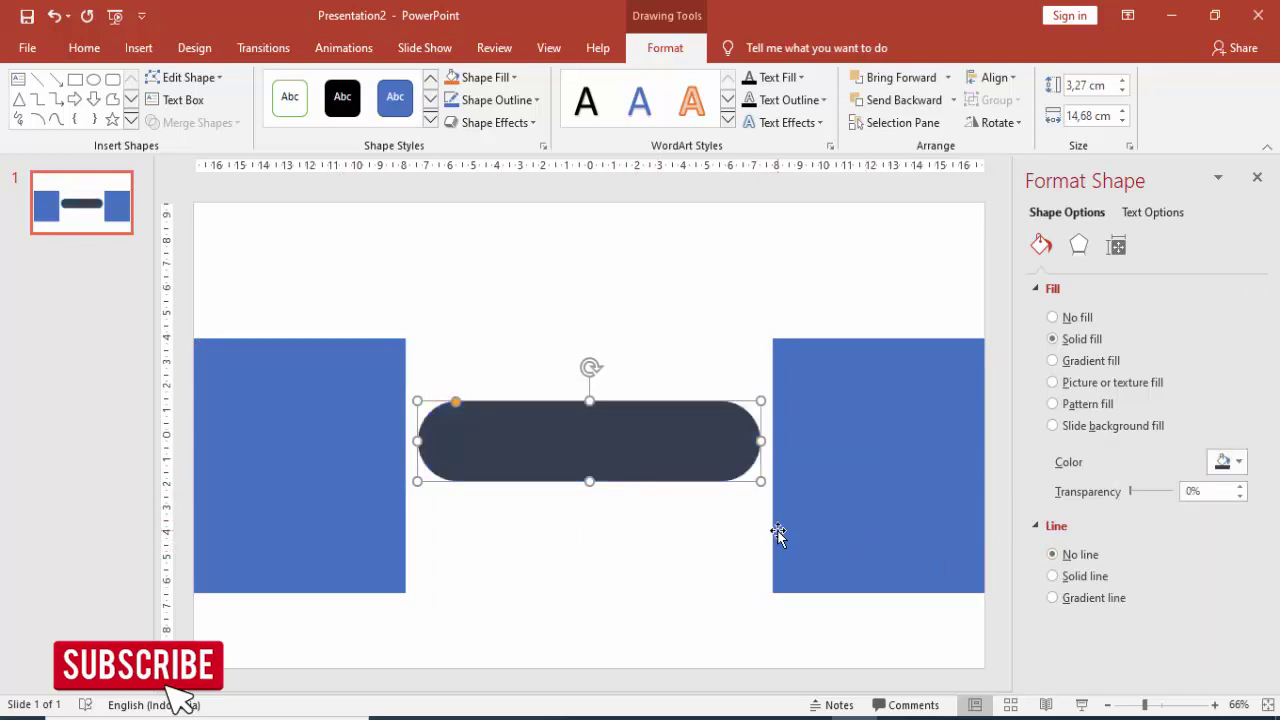
{"action": "left_click", "coordinate": [684, 548]}
Step: Add a text box reading 'ANIMASI KEREN'
{"action": "left_click", "coordinate": [138, 48]}
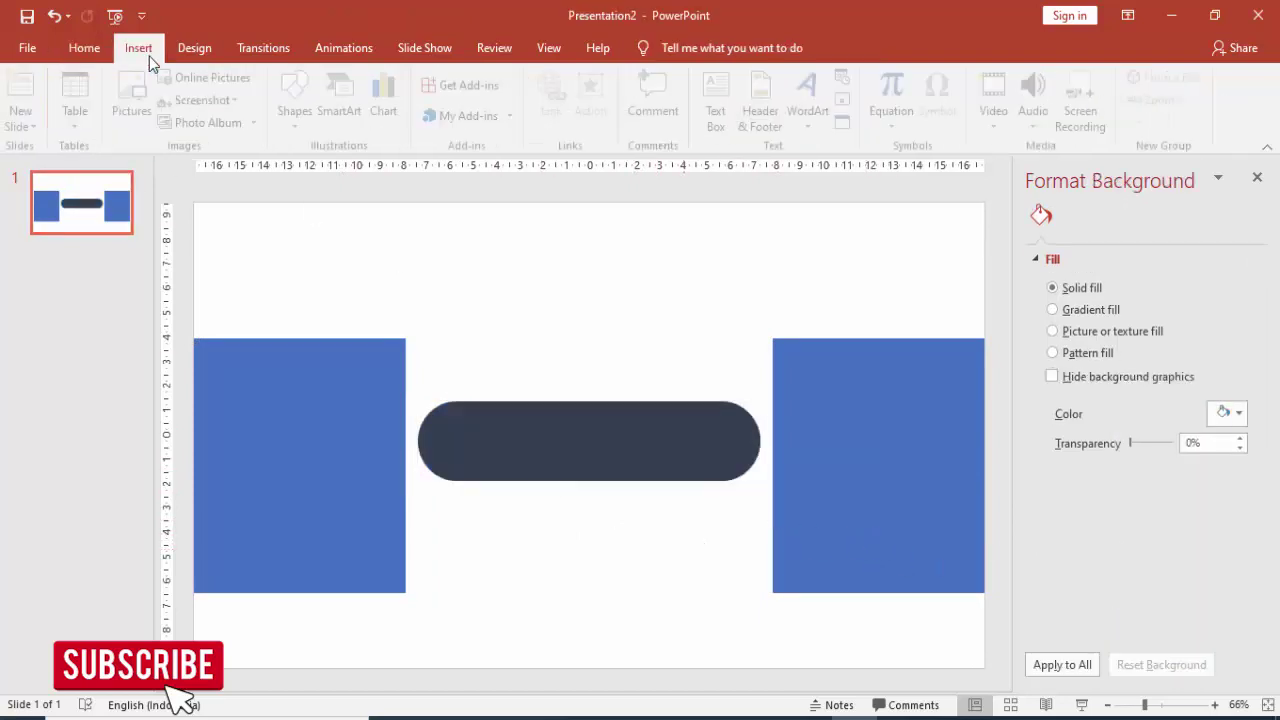
{"action": "left_click", "coordinate": [722, 100]}
{"action": "left_click", "coordinate": [426, 277]}
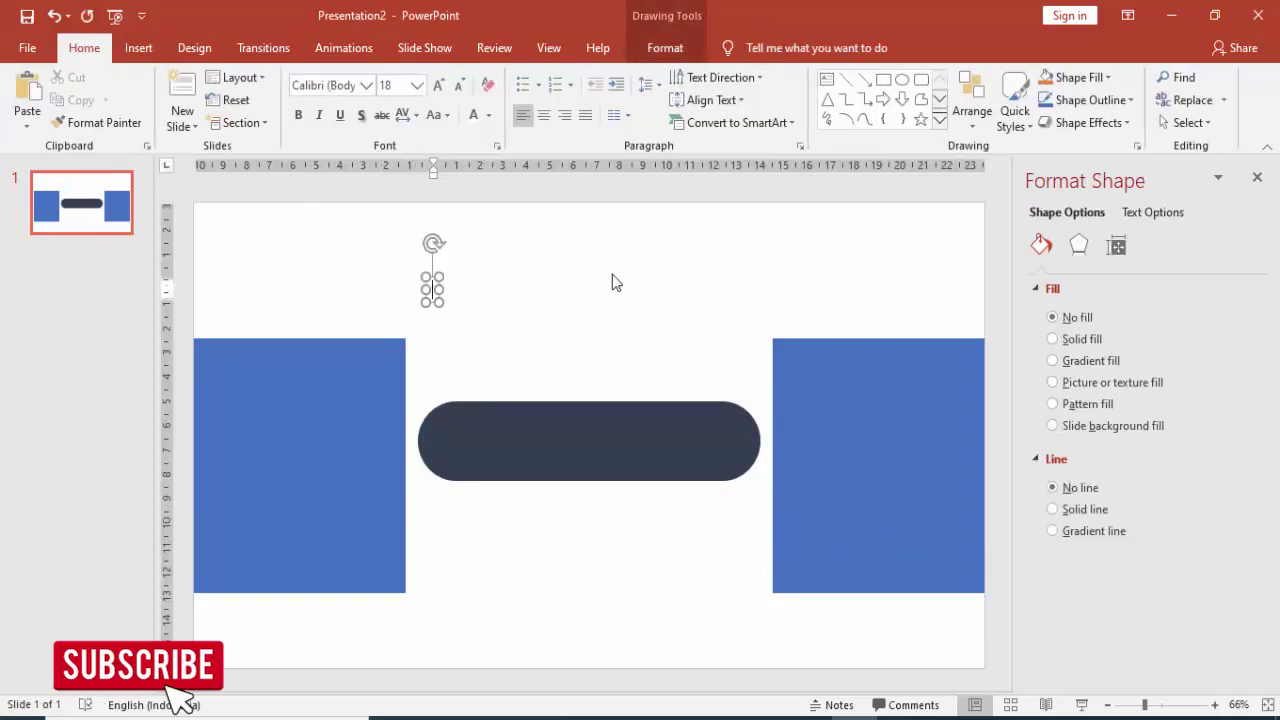
{"action": "type", "text": "ANIM"}
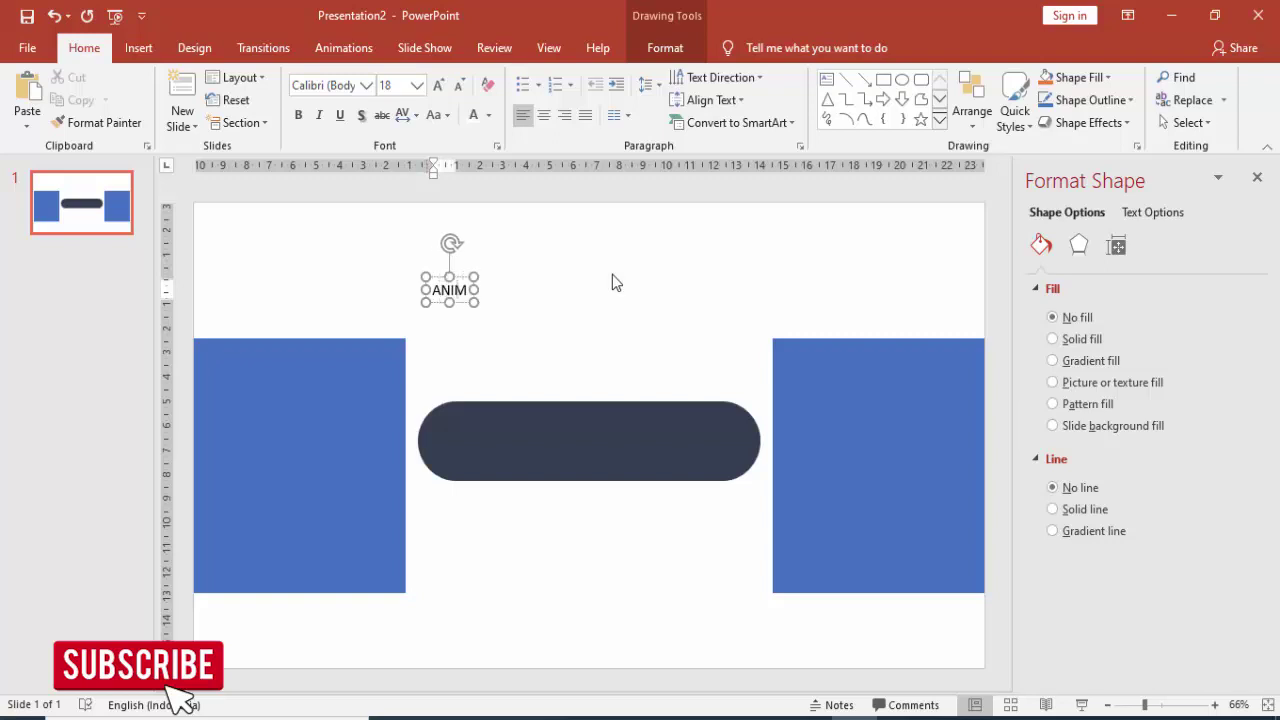
{"action": "type", "text": "ASI KEREN"}
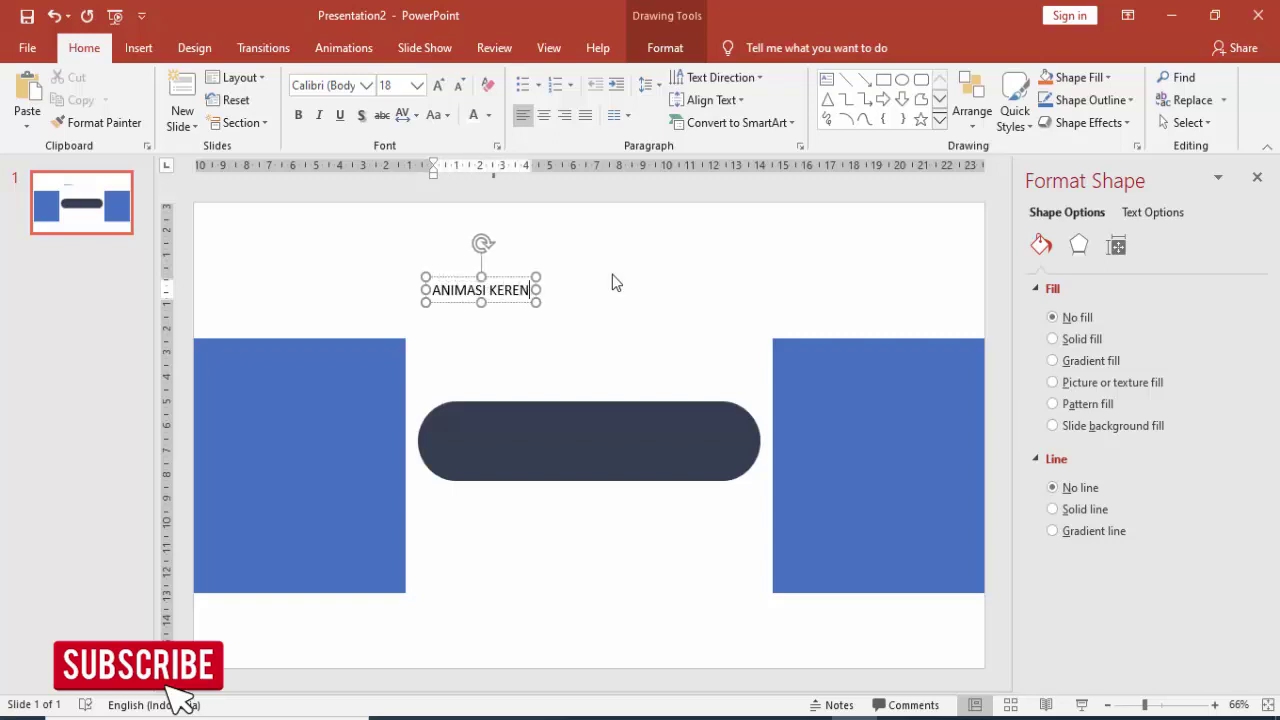
{"action": "left_click", "coordinate": [508, 277]}
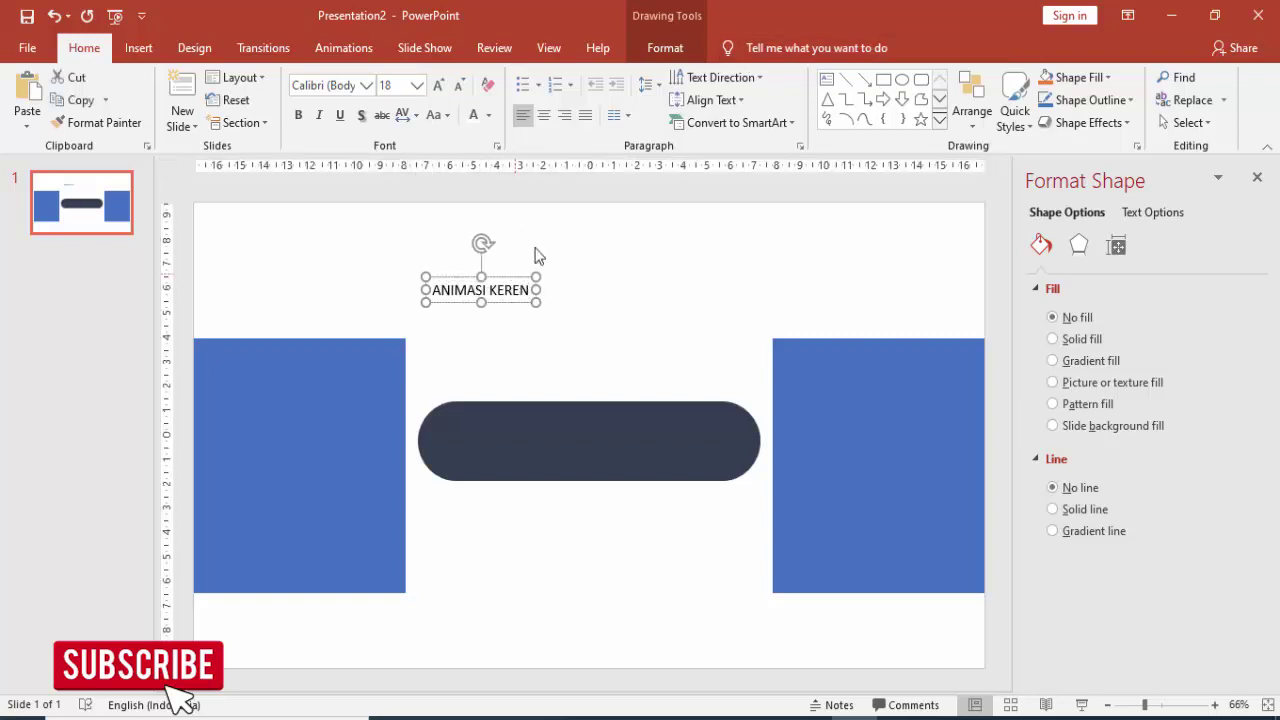
Step: Set the title text to the Lato font at size 40
{"action": "left_click", "coordinate": [338, 86]}
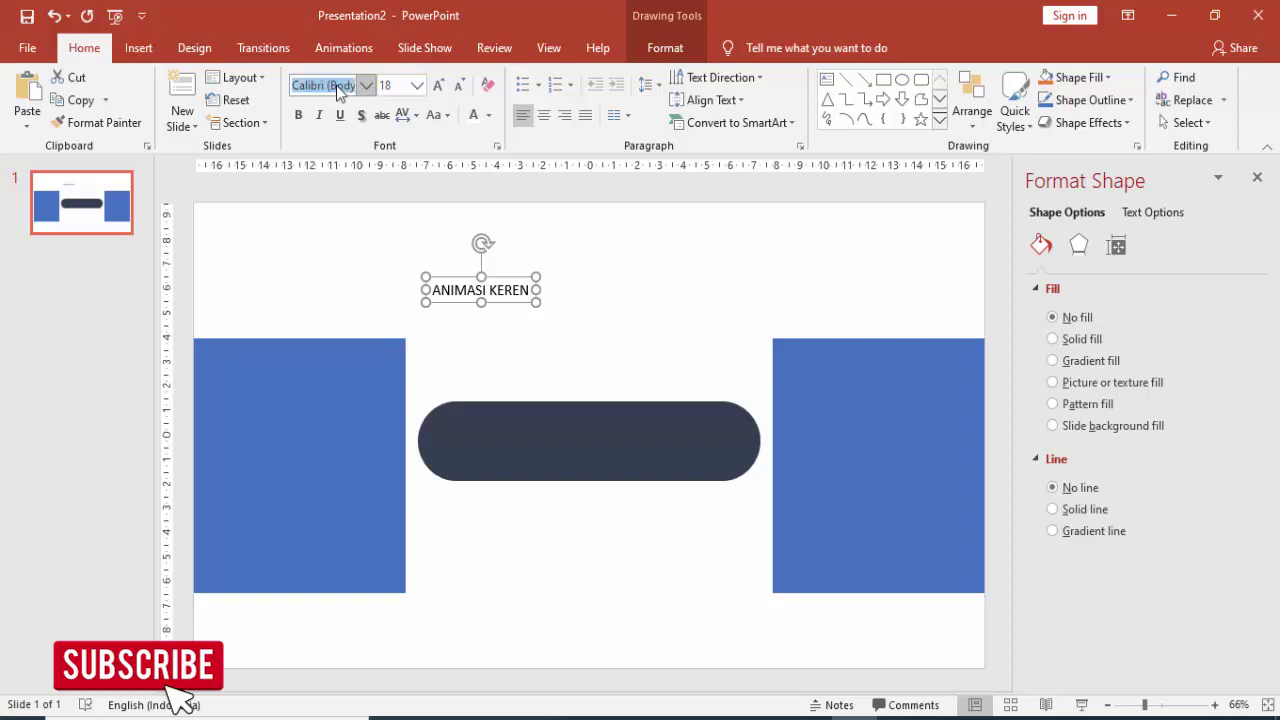
{"action": "type", "text": "Lato3"}
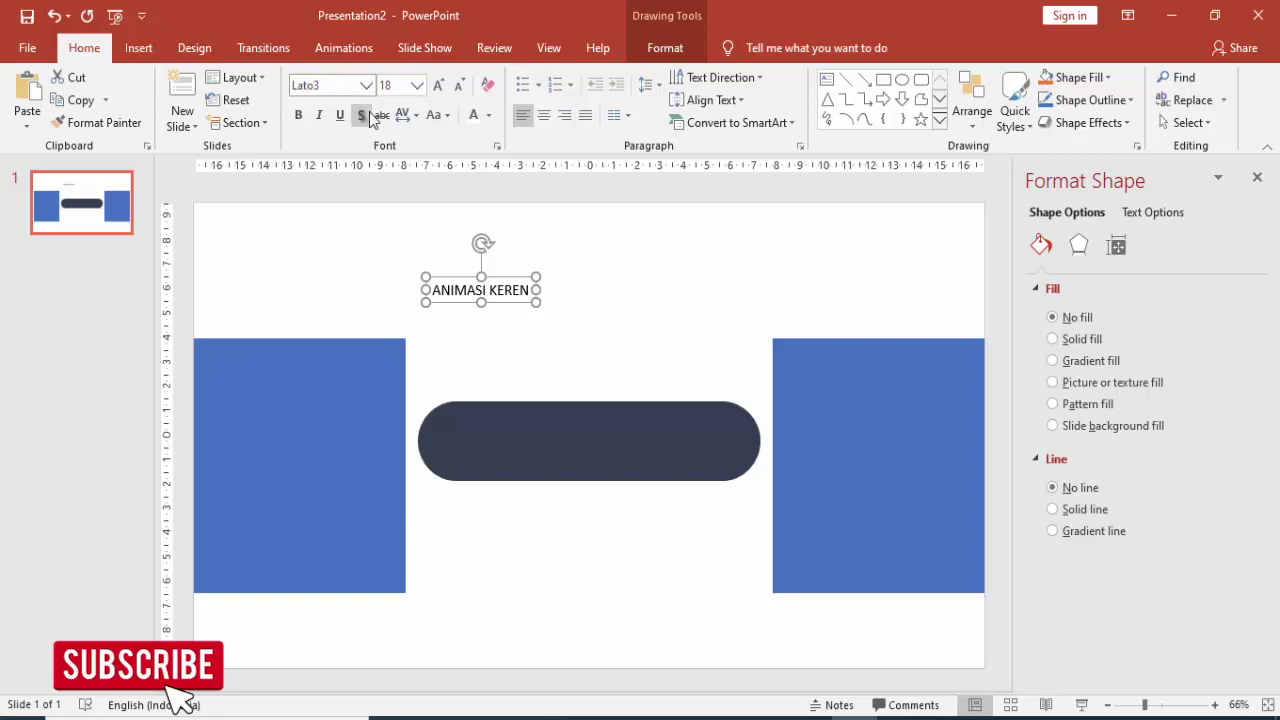
{"action": "key", "text": "BackSpace"}
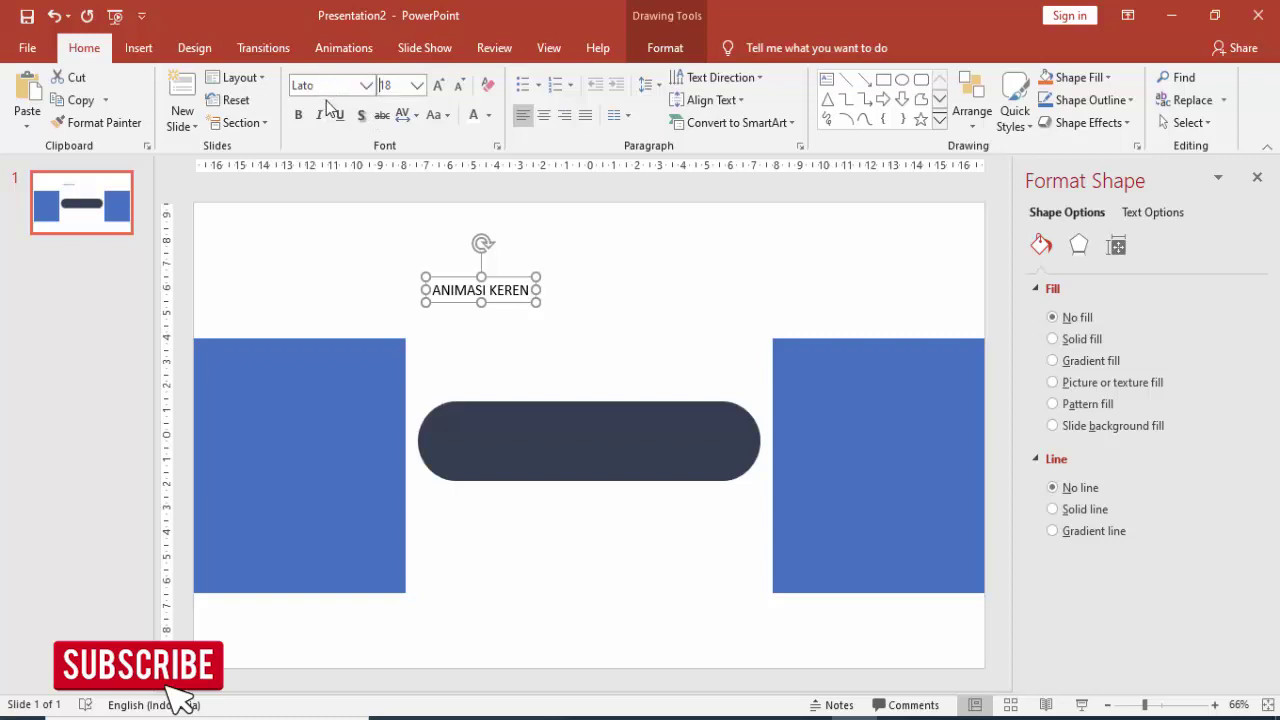
{"action": "key", "text": "Tab"}
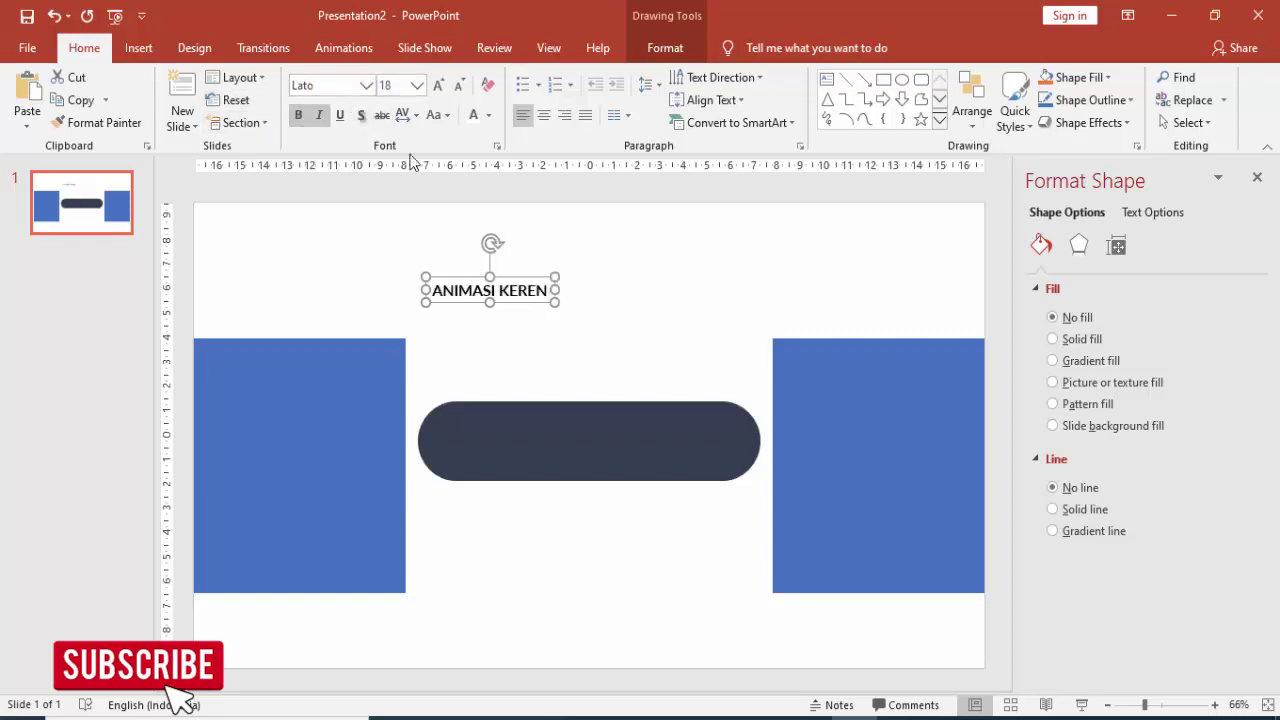
{"action": "left_click", "coordinate": [417, 85]}
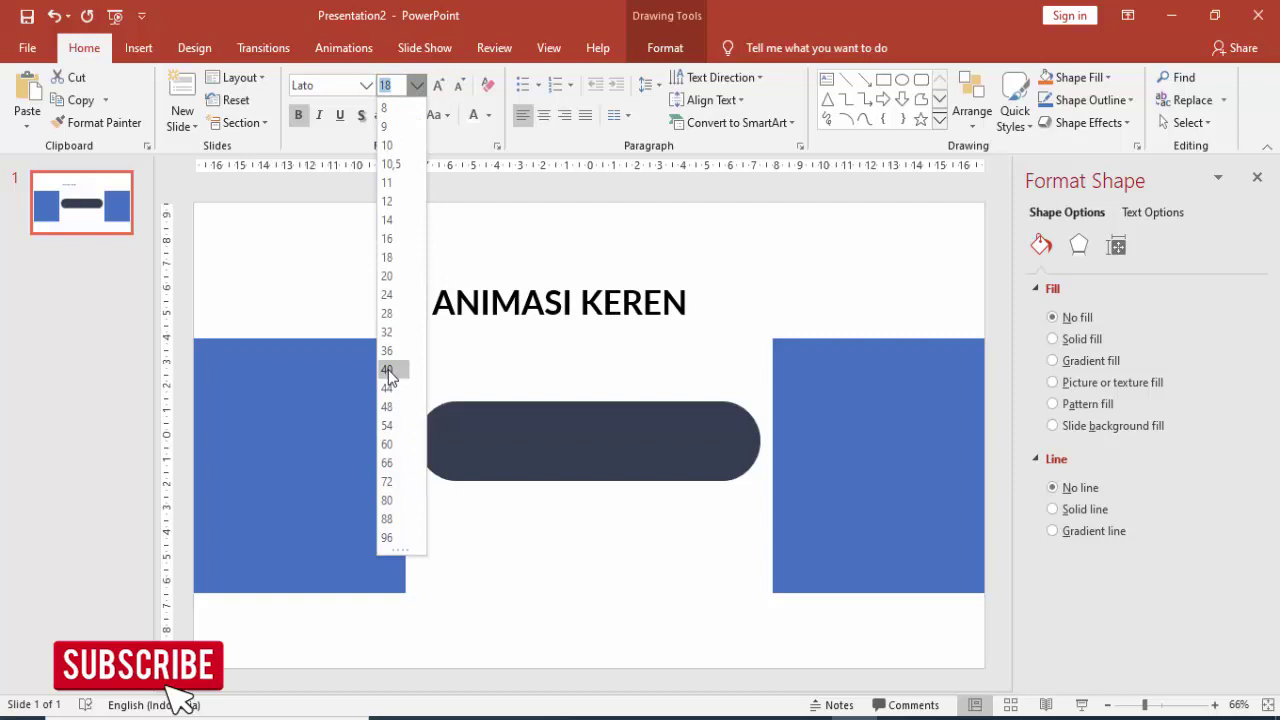
{"action": "left_click", "coordinate": [388, 373]}
Step: Move the title onto the pill, make it white, and copy the box below
{"action": "left_click_drag", "start_coordinate": [514, 280], "coordinate": [537, 421]}
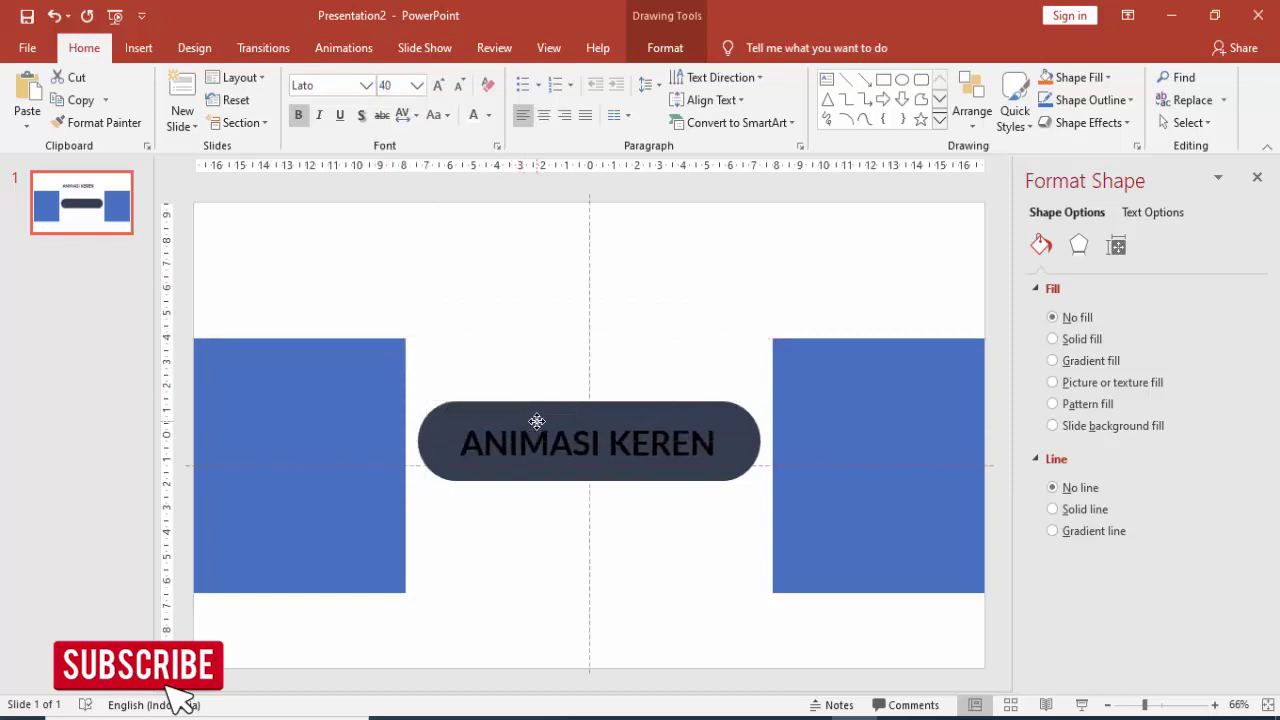
{"action": "left_click", "coordinate": [473, 114]}
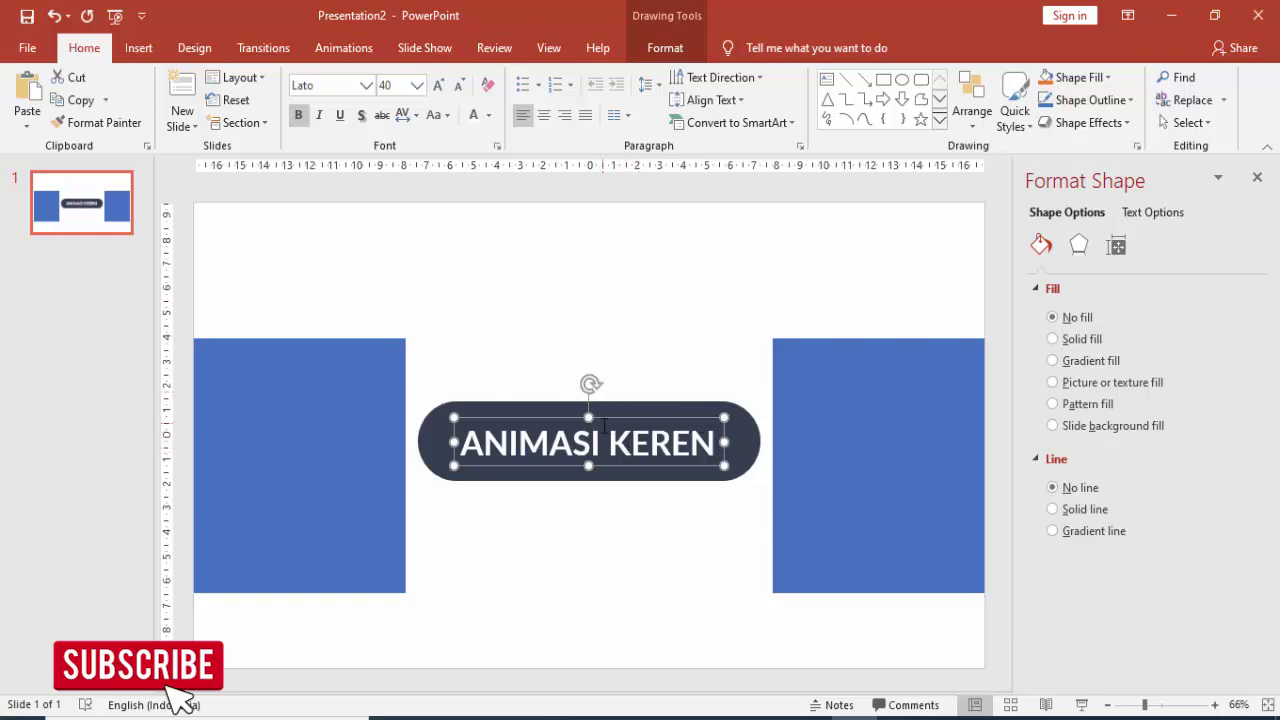
{"action": "left_click_drag", "start_coordinate": [628, 423], "coordinate": [624, 511]}
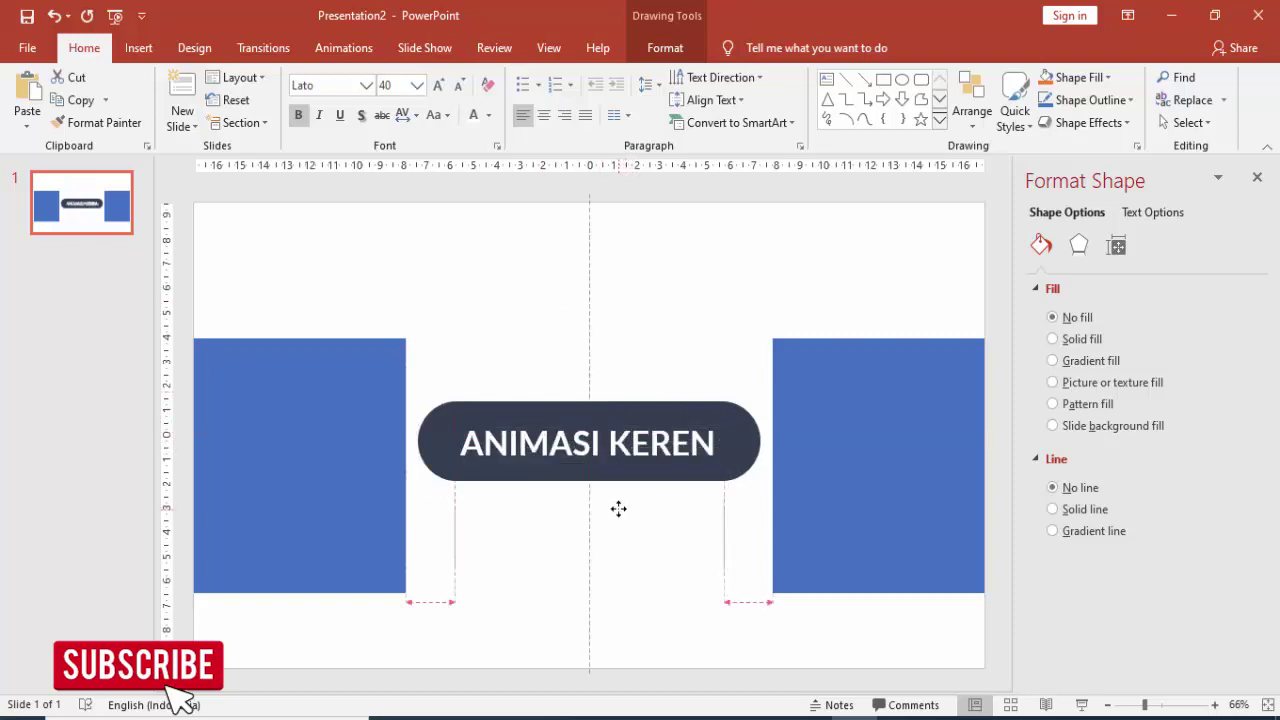
Step: Make the copied text black and change it to 'PRESENTASI PPT'
{"action": "left_click", "coordinate": [488, 115]}
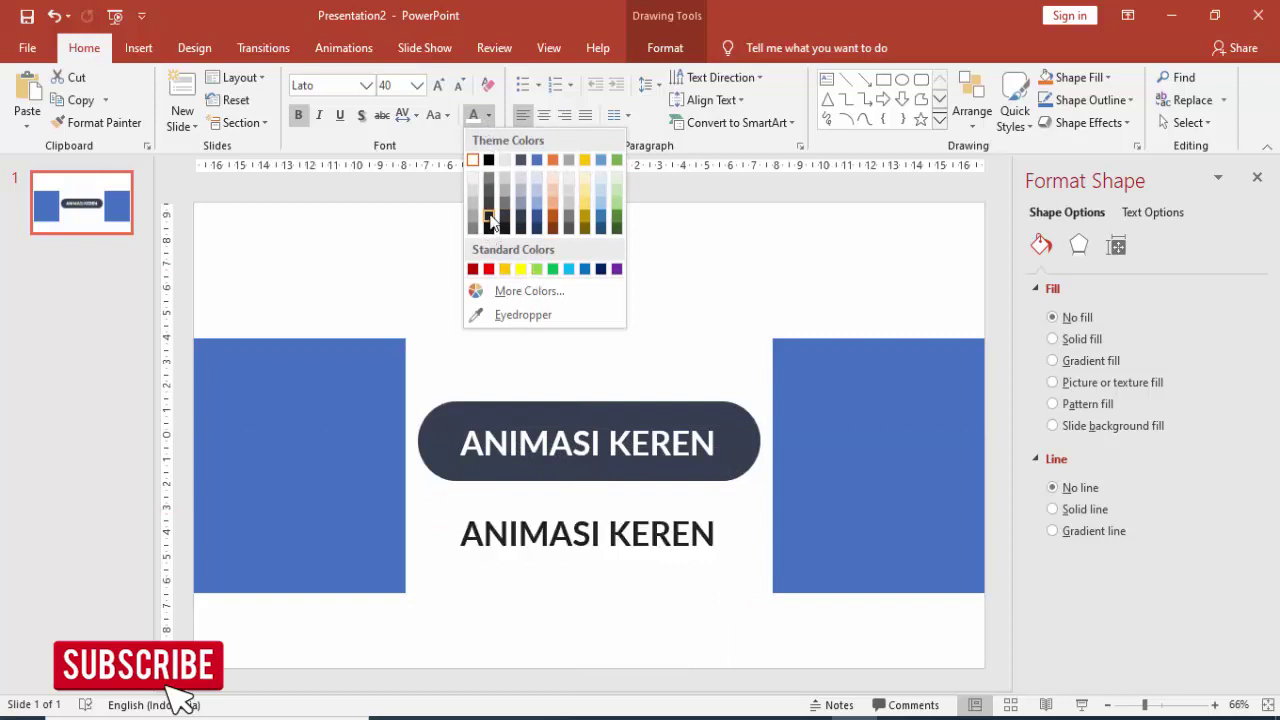
{"action": "left_click", "coordinate": [490, 216]}
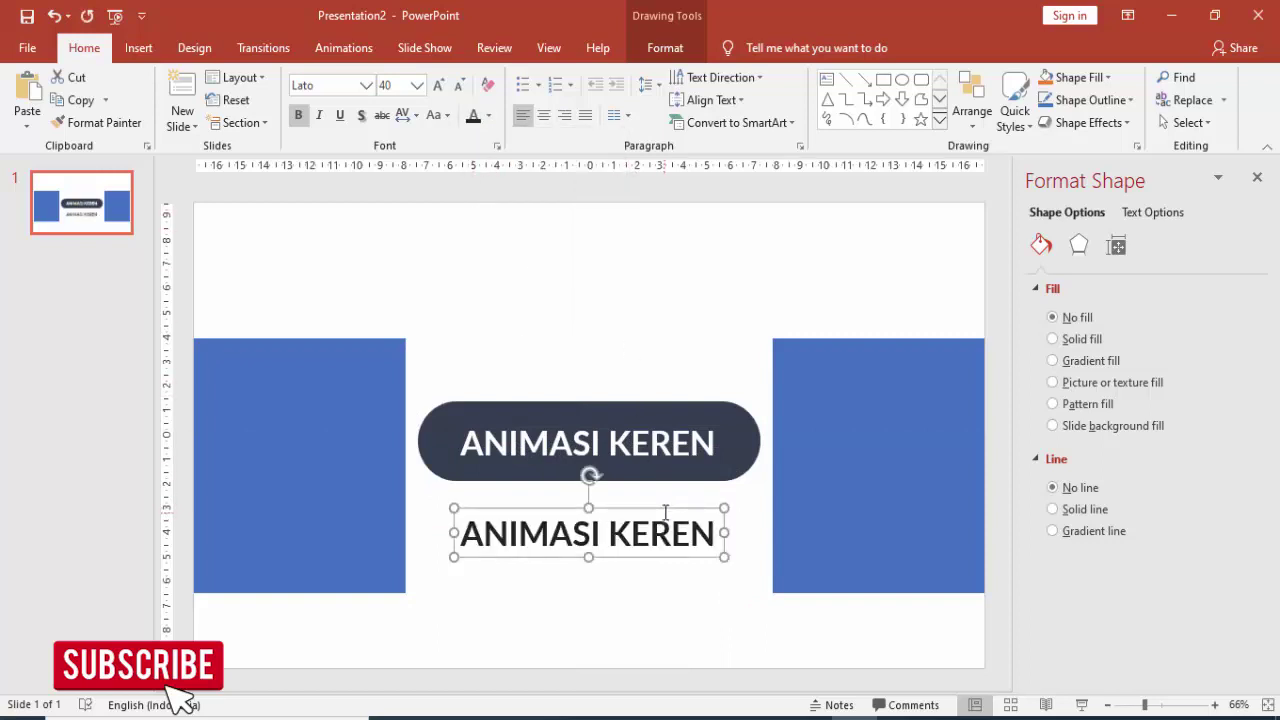
{"action": "left_click_drag", "start_coordinate": [664, 513], "coordinate": [665, 491]}
{"action": "left_click_drag", "start_coordinate": [458, 515], "coordinate": [720, 512]}
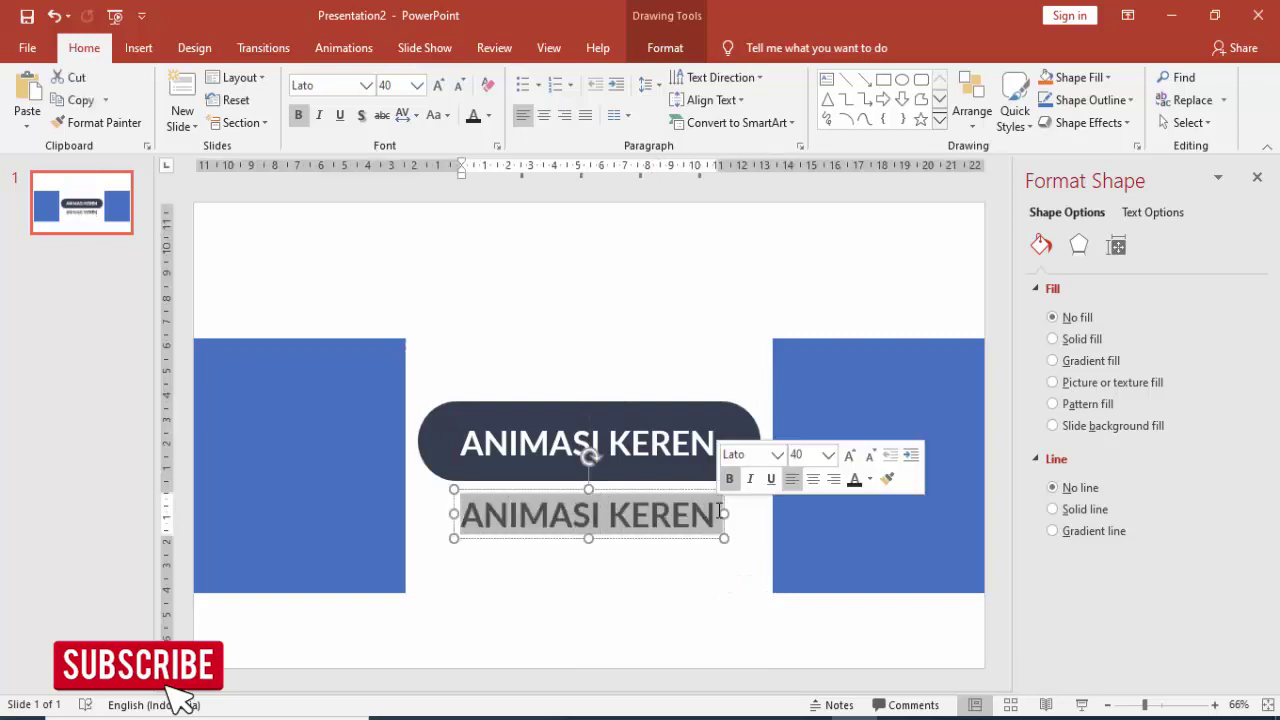
{"action": "type", "text": "PRE"}
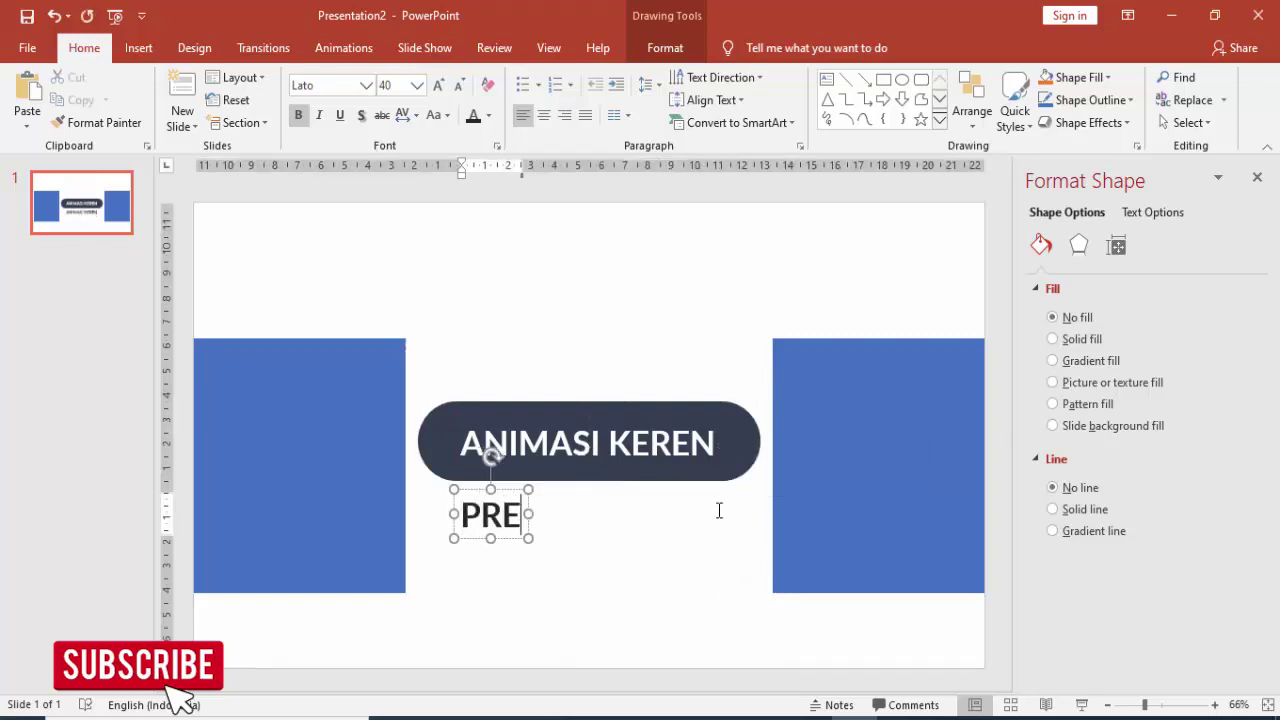
{"action": "type", "text": "SENTASI"}
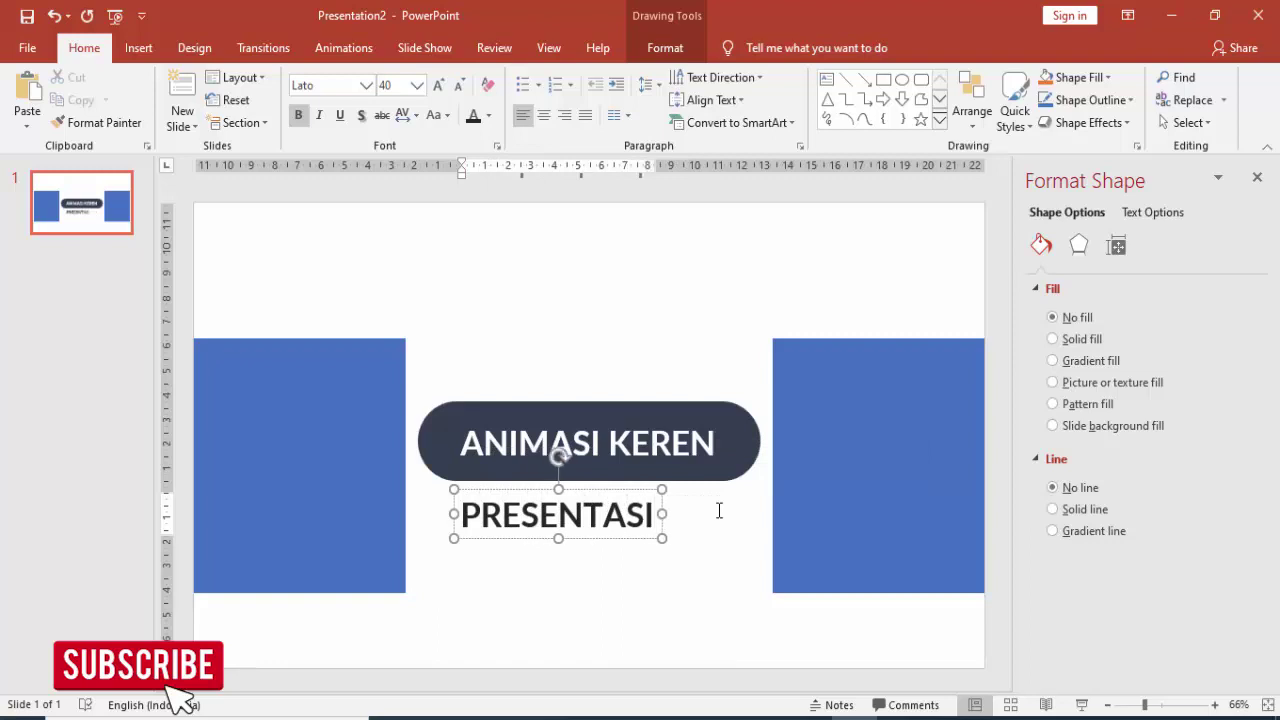
{"action": "type", "text": " PPT"}
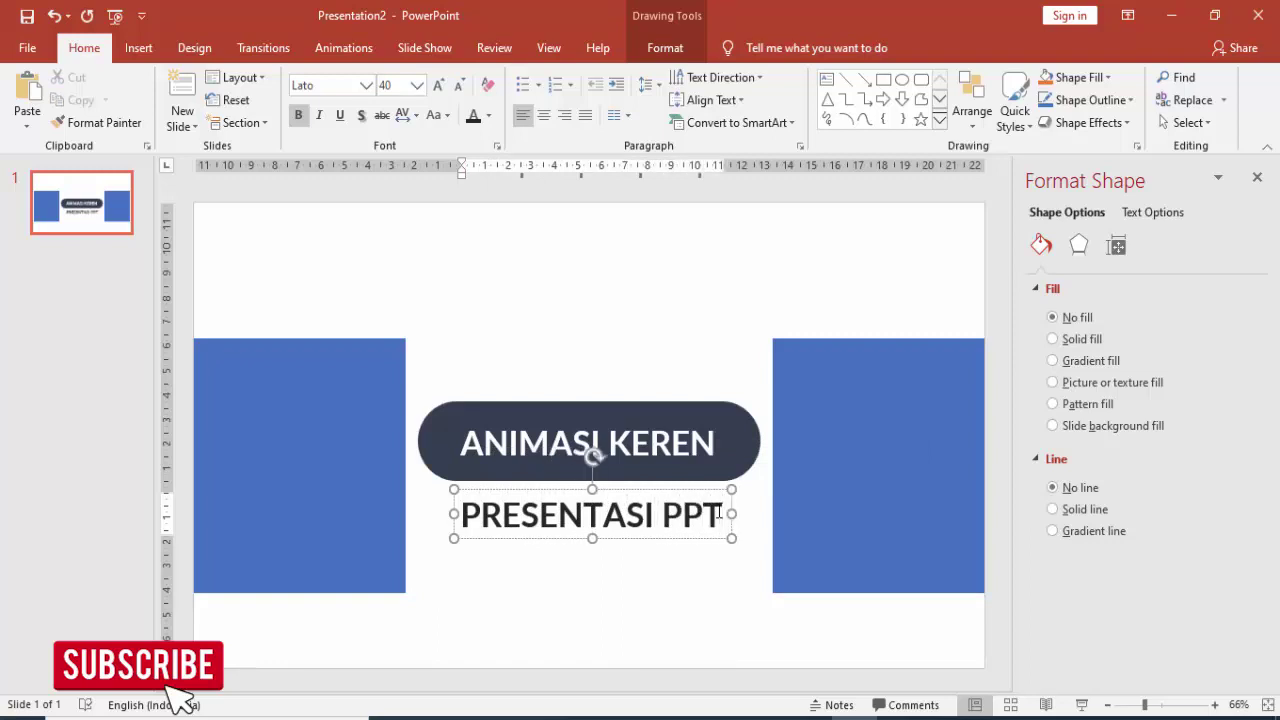
Step: Set PRESENTASI PPT to 32 pt, centre-align it, and centre it under the pill
{"action": "left_click_drag", "start_coordinate": [688, 537], "coordinate": [680, 545]}
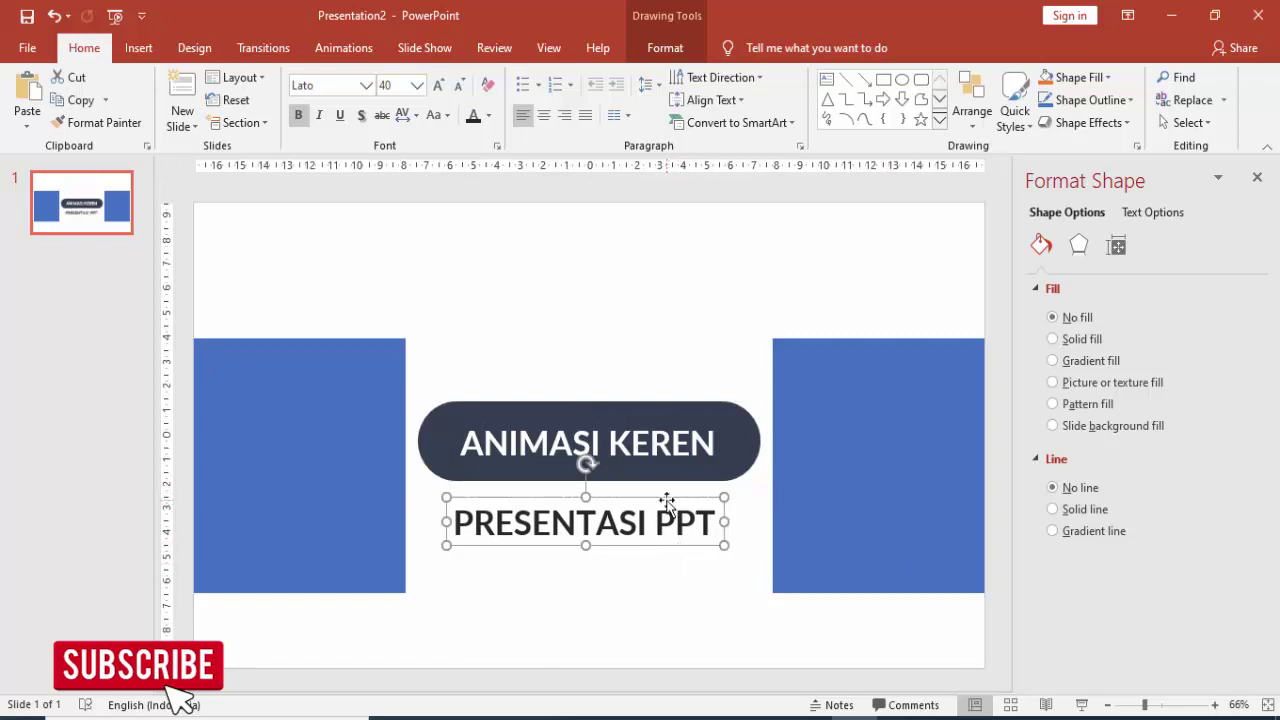
{"action": "left_click", "coordinate": [417, 85]}
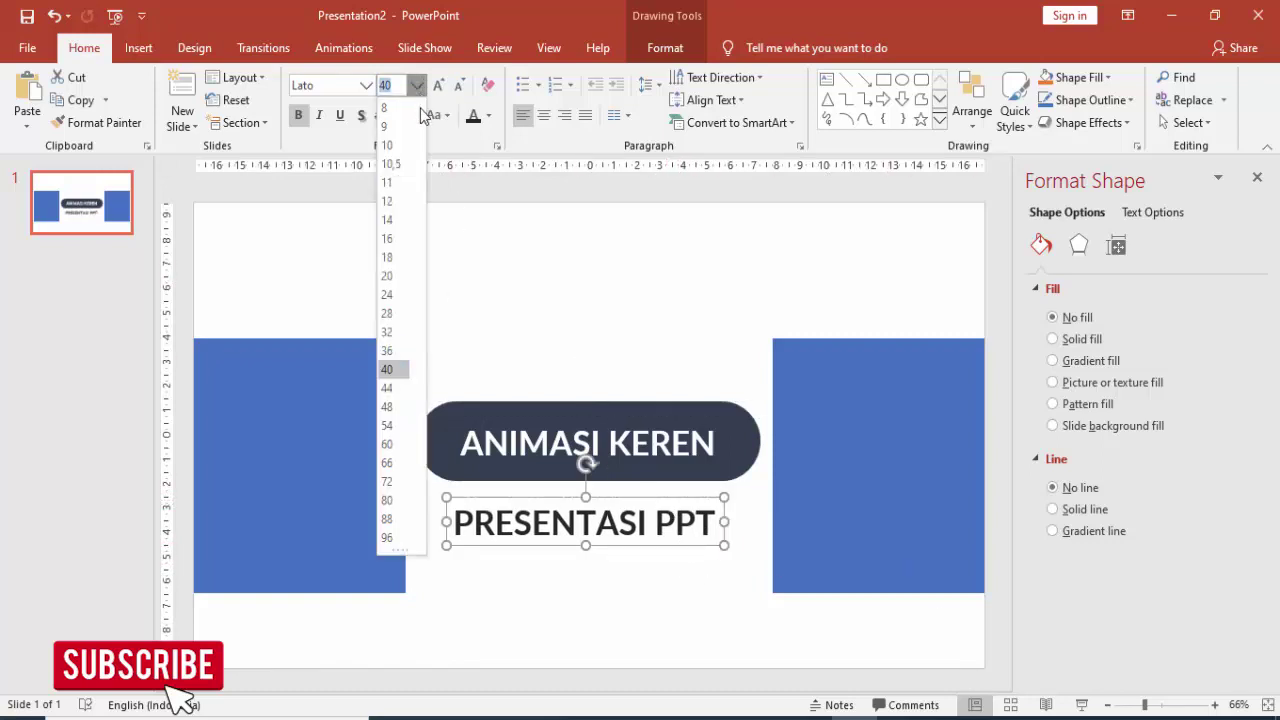
{"action": "left_click", "coordinate": [388, 332]}
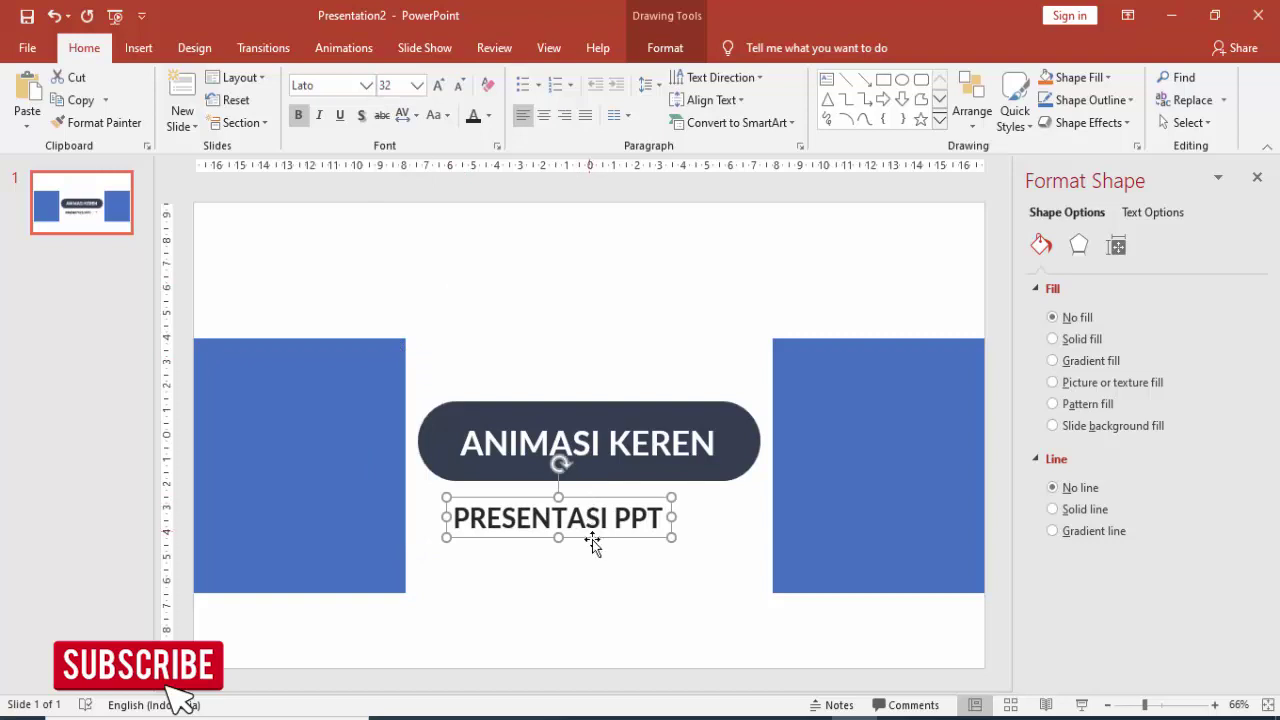
{"action": "left_click", "coordinate": [545, 115]}
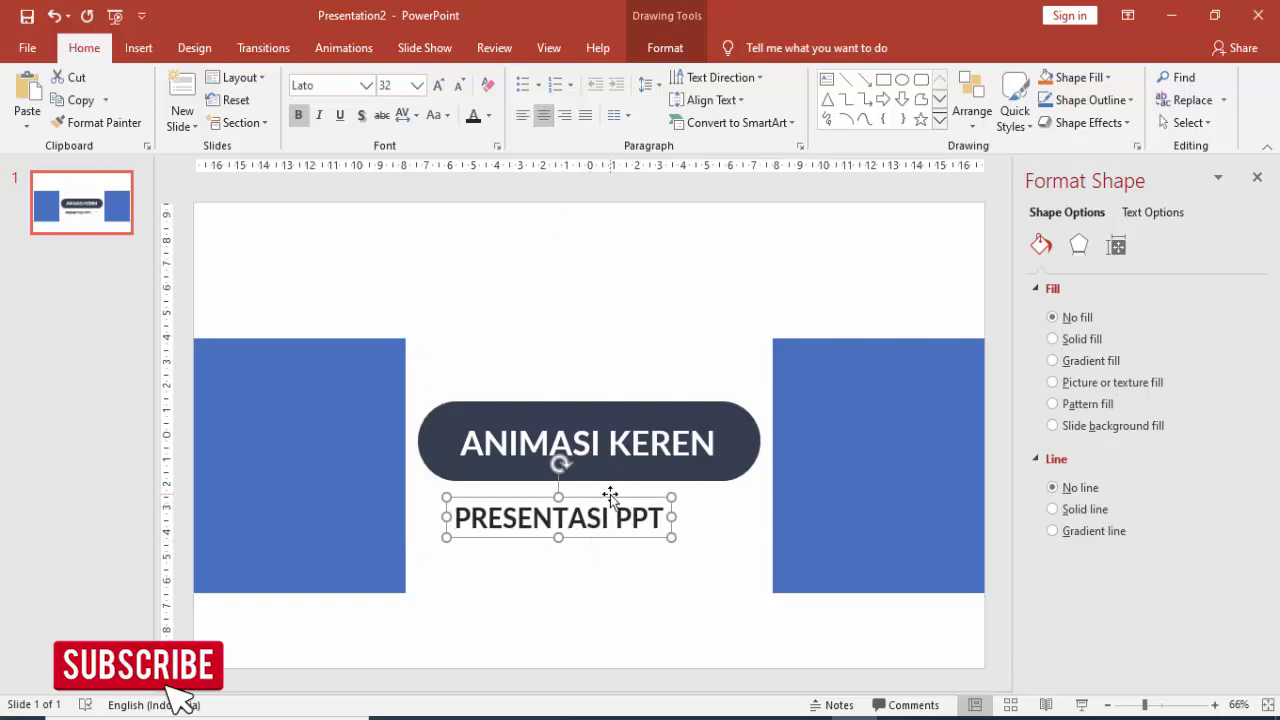
{"action": "left_click_drag", "start_coordinate": [610, 494], "coordinate": [634, 490]}
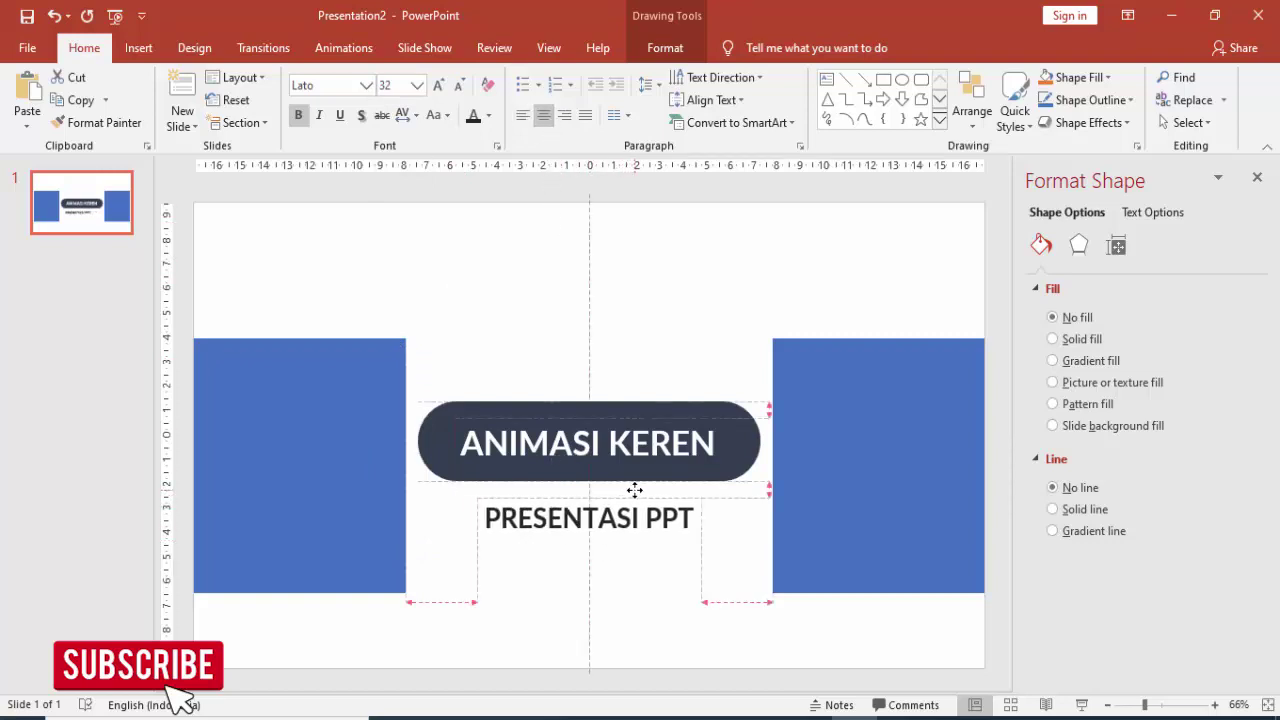
{"action": "left_click", "coordinate": [583, 452]}
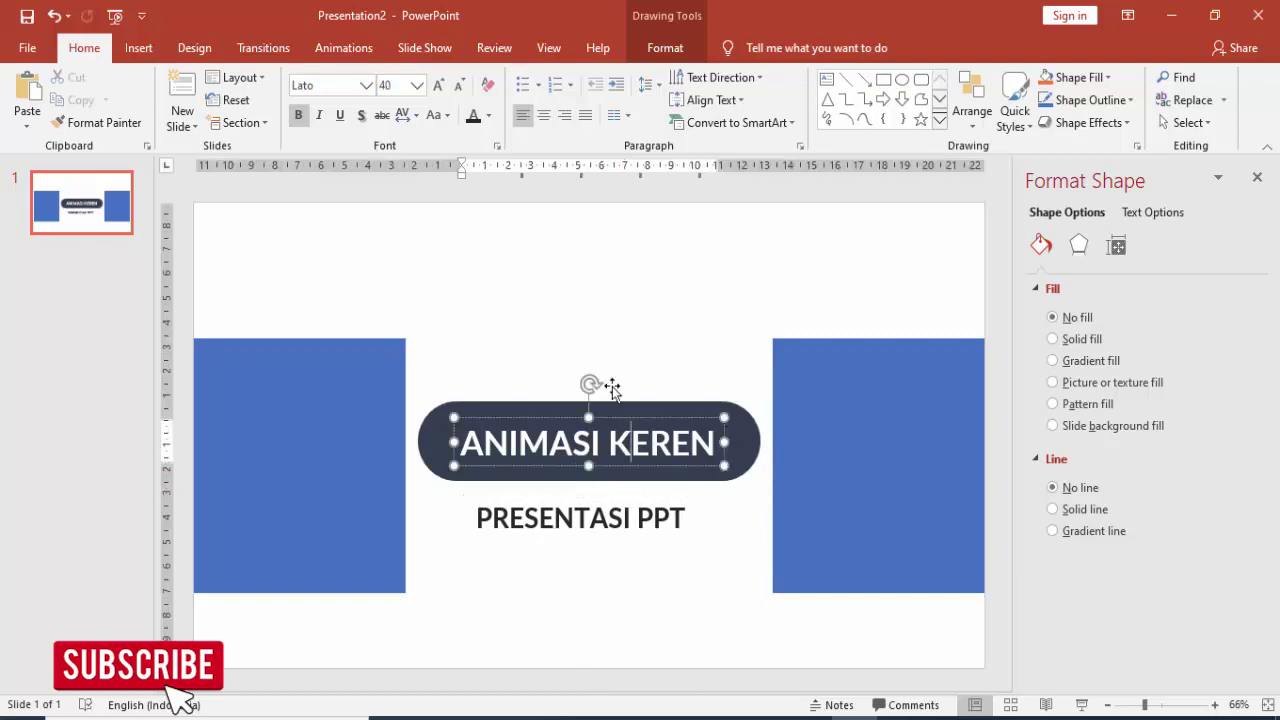
{"action": "left_click", "coordinate": [654, 323]}
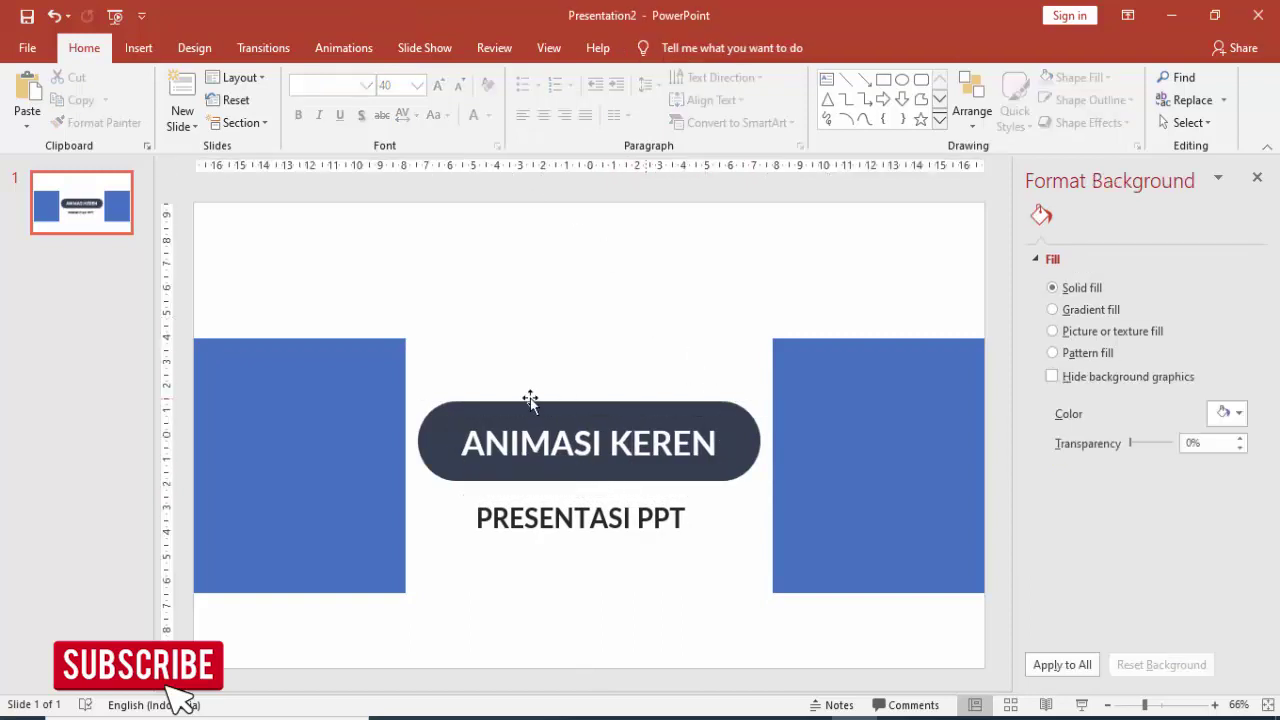
Step: Draw a thin rounded bar near the top-left, replacing a mistakenly drawn first shape
{"action": "left_click", "coordinate": [138, 48]}
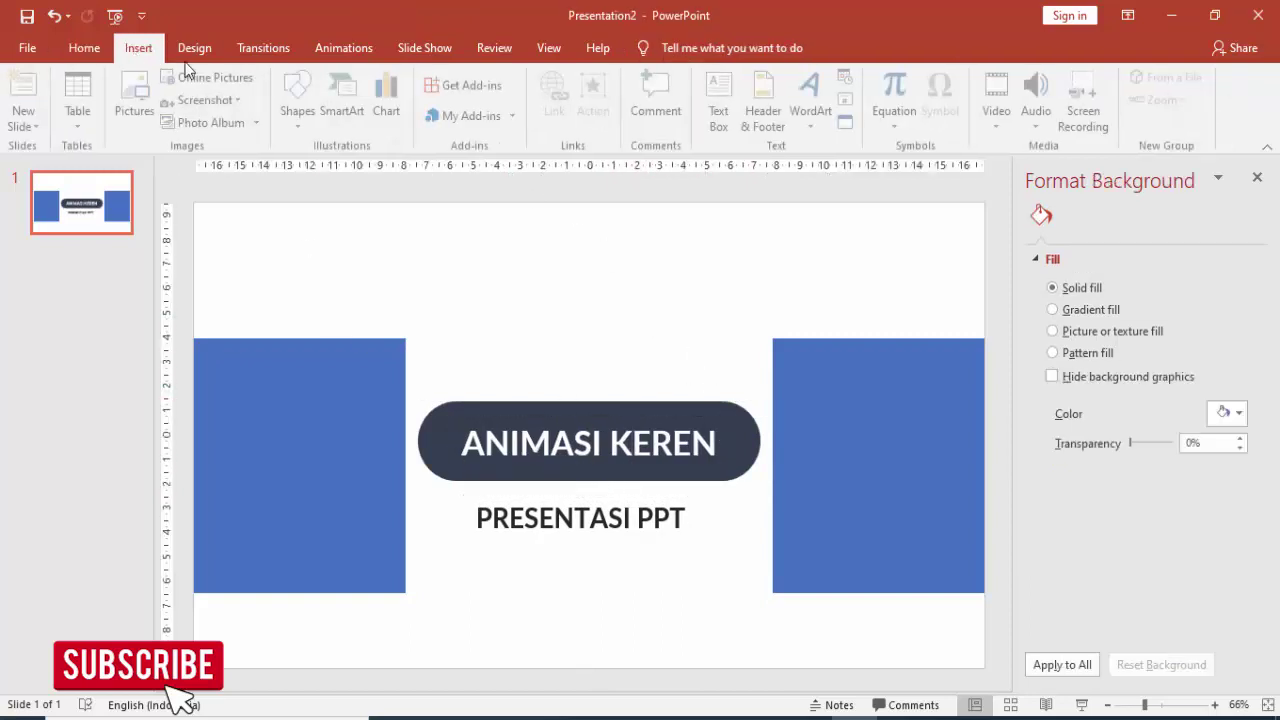
{"action": "left_click", "coordinate": [301, 100]}
{"action": "left_click", "coordinate": [350, 167]}
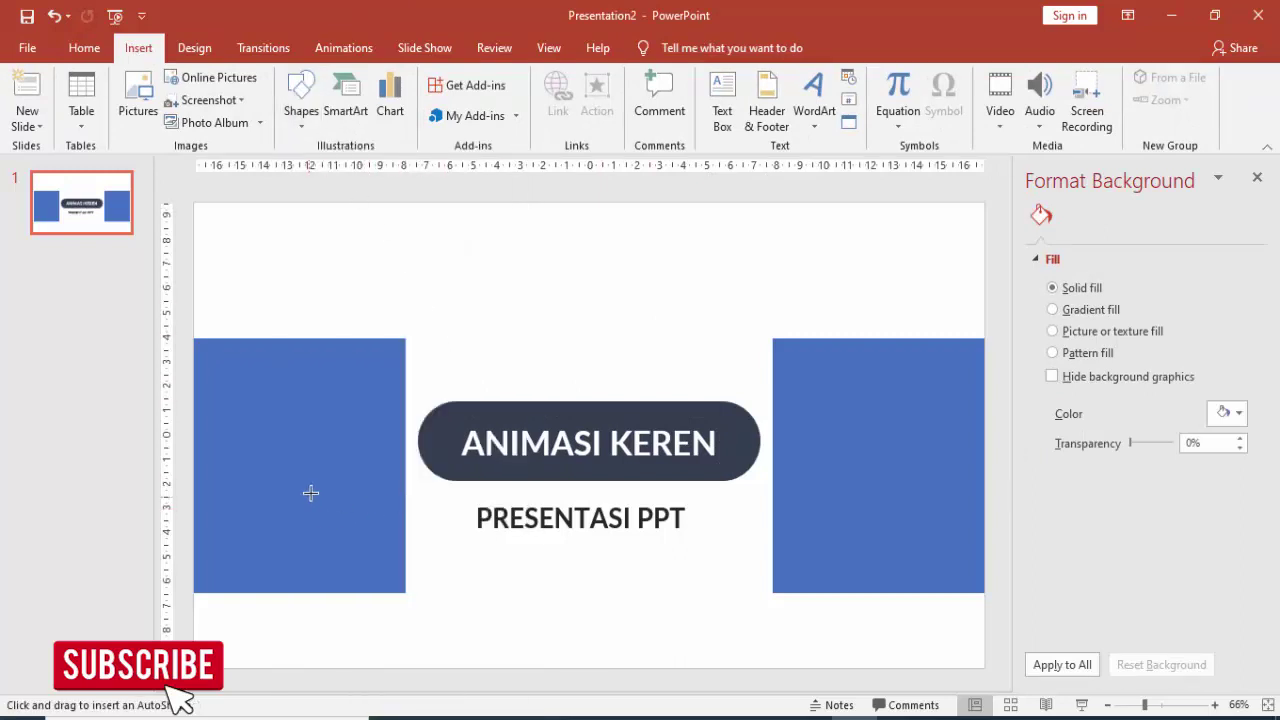
{"action": "mouse_move", "coordinate": [371, 486]}
{"action": "left_mouse_down"}
{"action": "mouse_move", "coordinate": [406, 498]}
{"action": "mouse_move", "coordinate": [238, 490]}
{"action": "left_mouse_up"}
{"action": "key", "text": "Delete"}
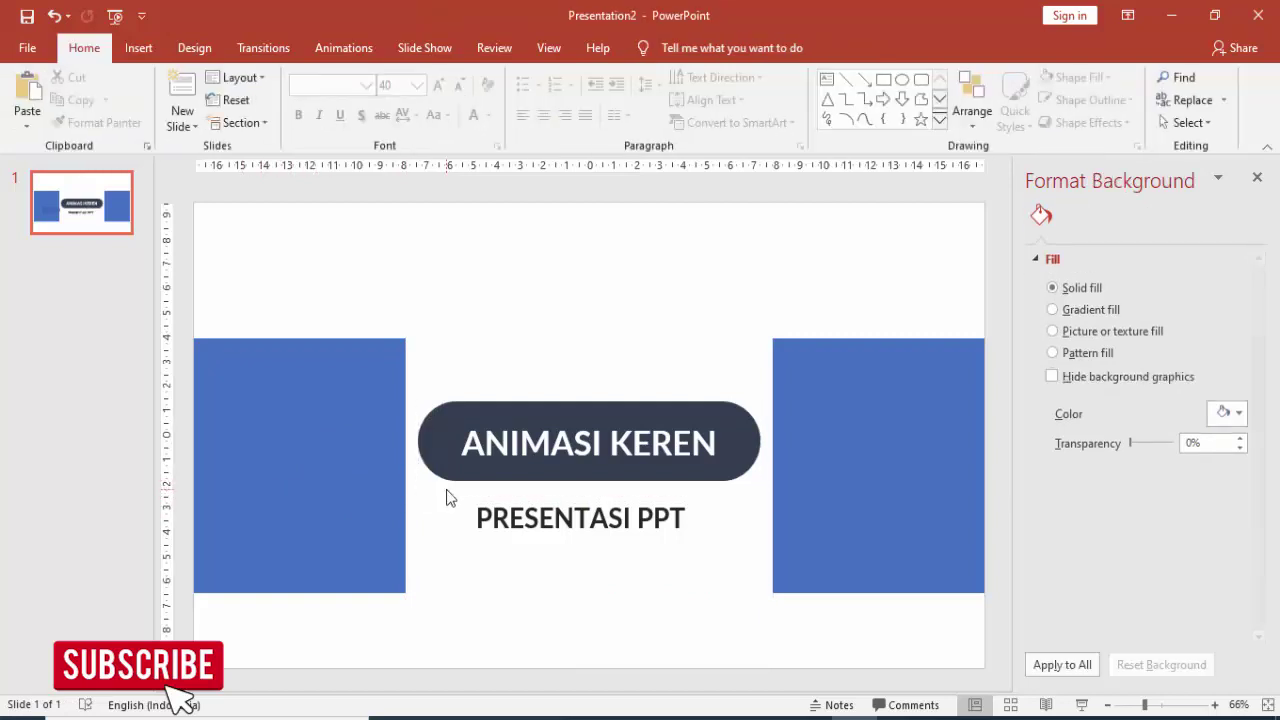
{"action": "left_click", "coordinate": [138, 50]}
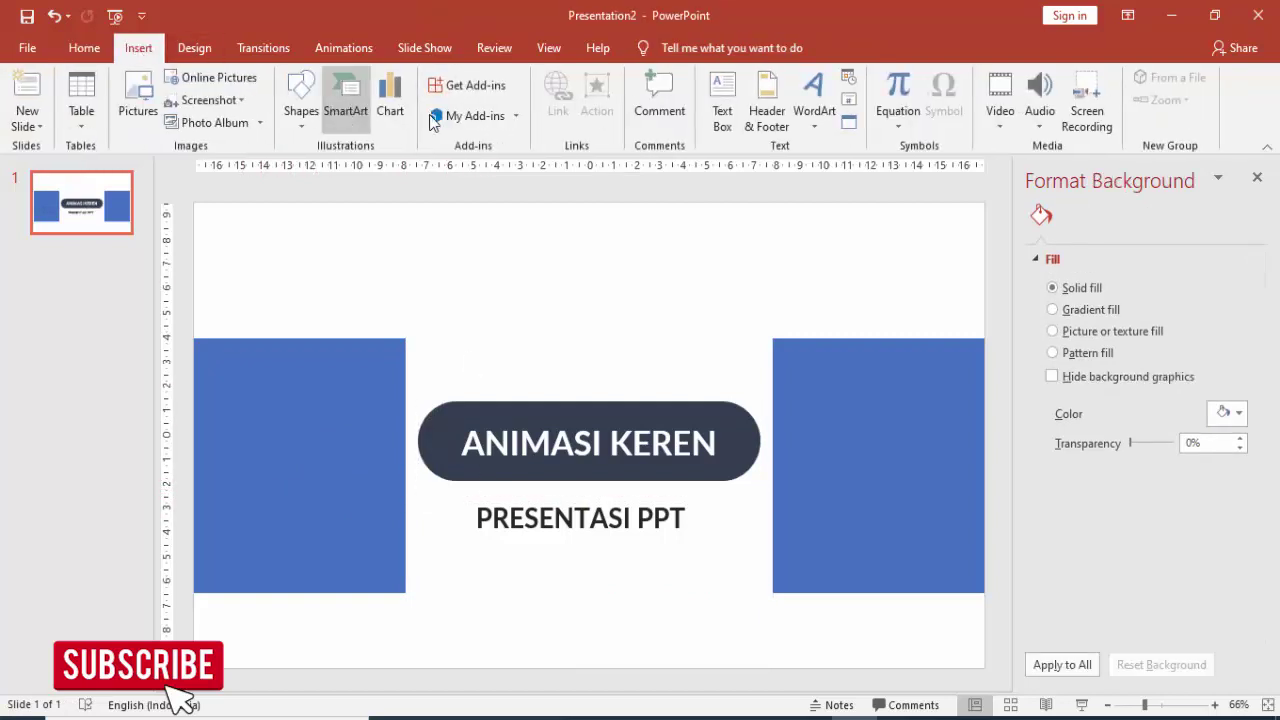
{"action": "left_click", "coordinate": [300, 100]}
{"action": "left_click", "coordinate": [389, 168]}
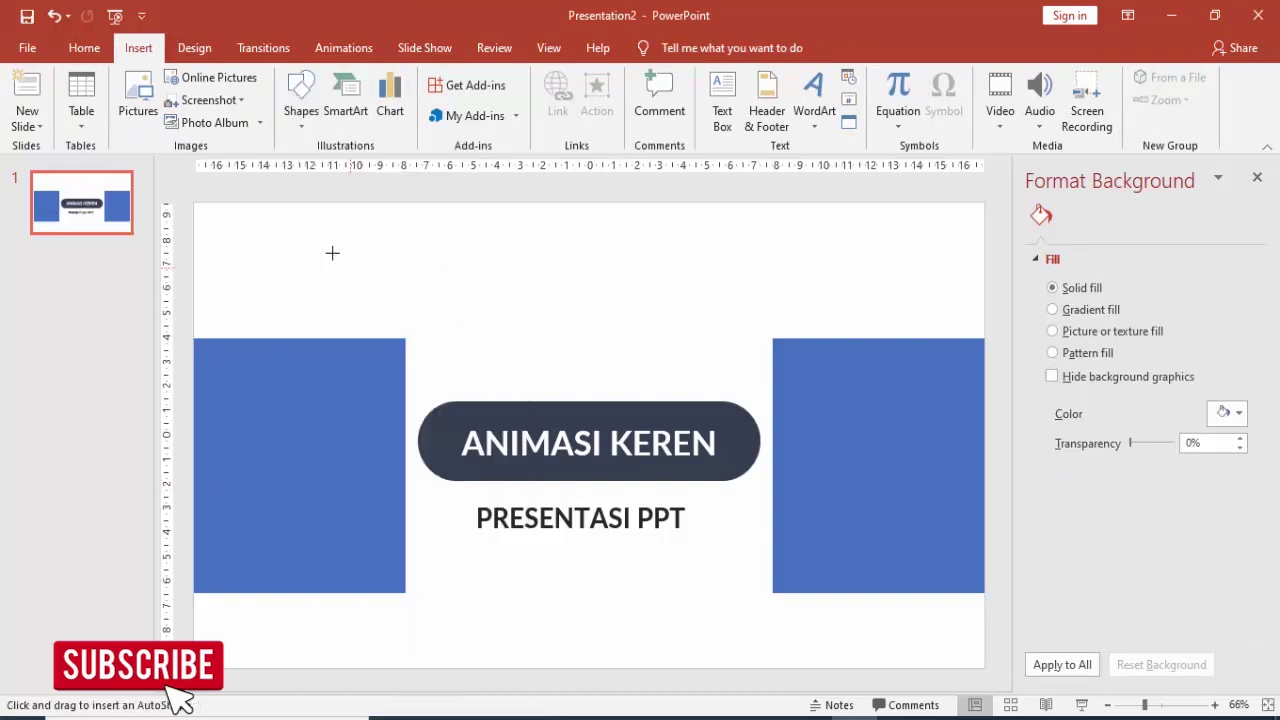
{"action": "left_click_drag", "start_coordinate": [331, 253], "coordinate": [514, 269]}
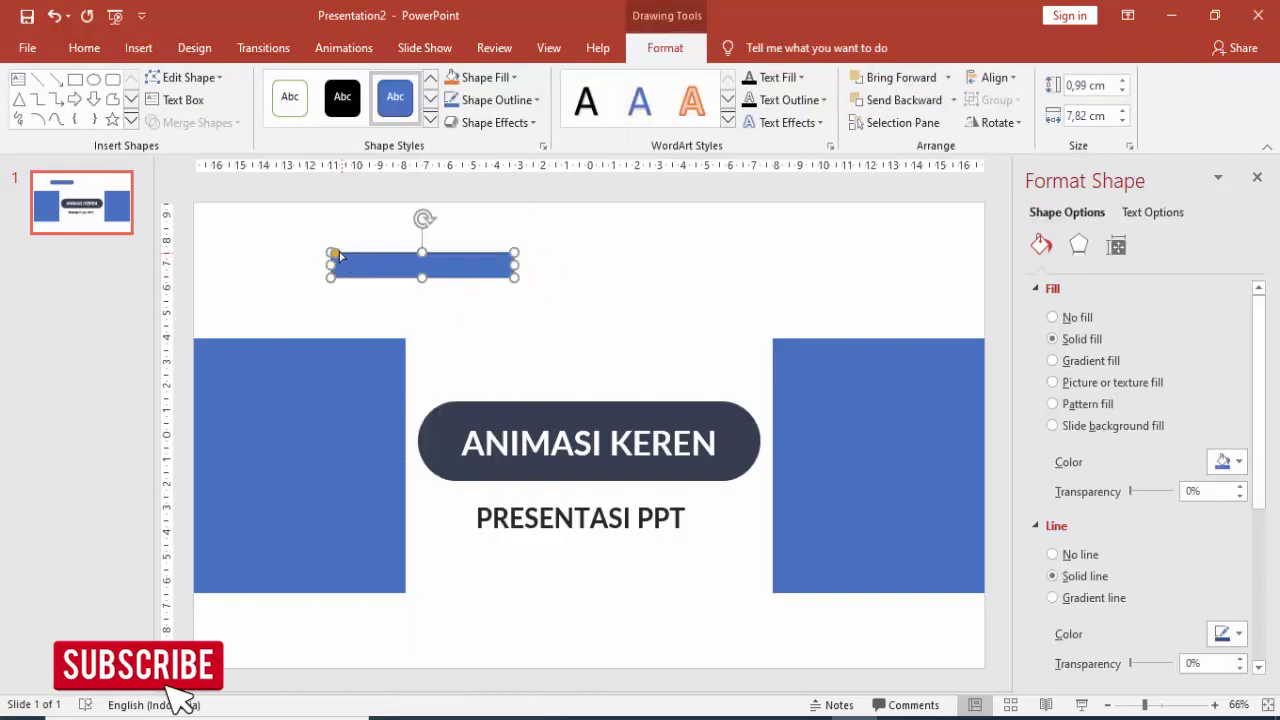
{"action": "left_click_drag", "start_coordinate": [422, 252], "coordinate": [422, 263]}
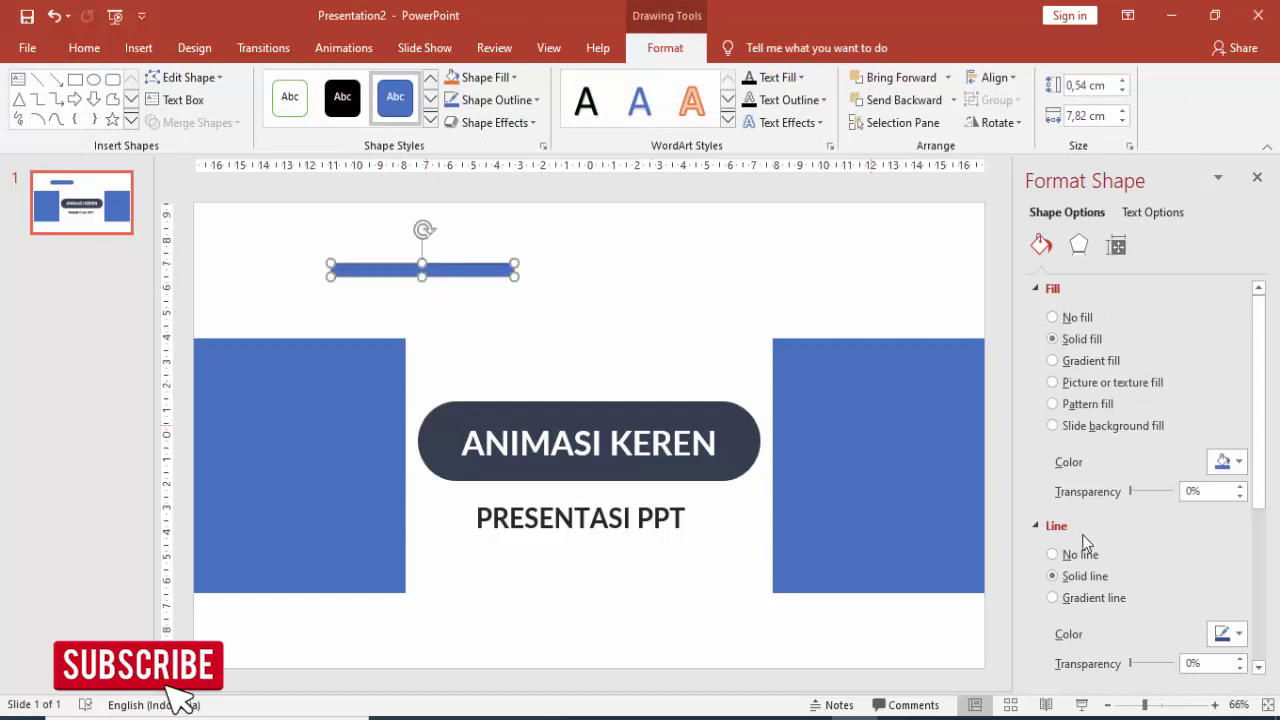
Step: Remove the thin bar's outline and fill it with gold
{"action": "left_click", "coordinate": [1080, 556]}
{"action": "left_click", "coordinate": [1226, 466]}
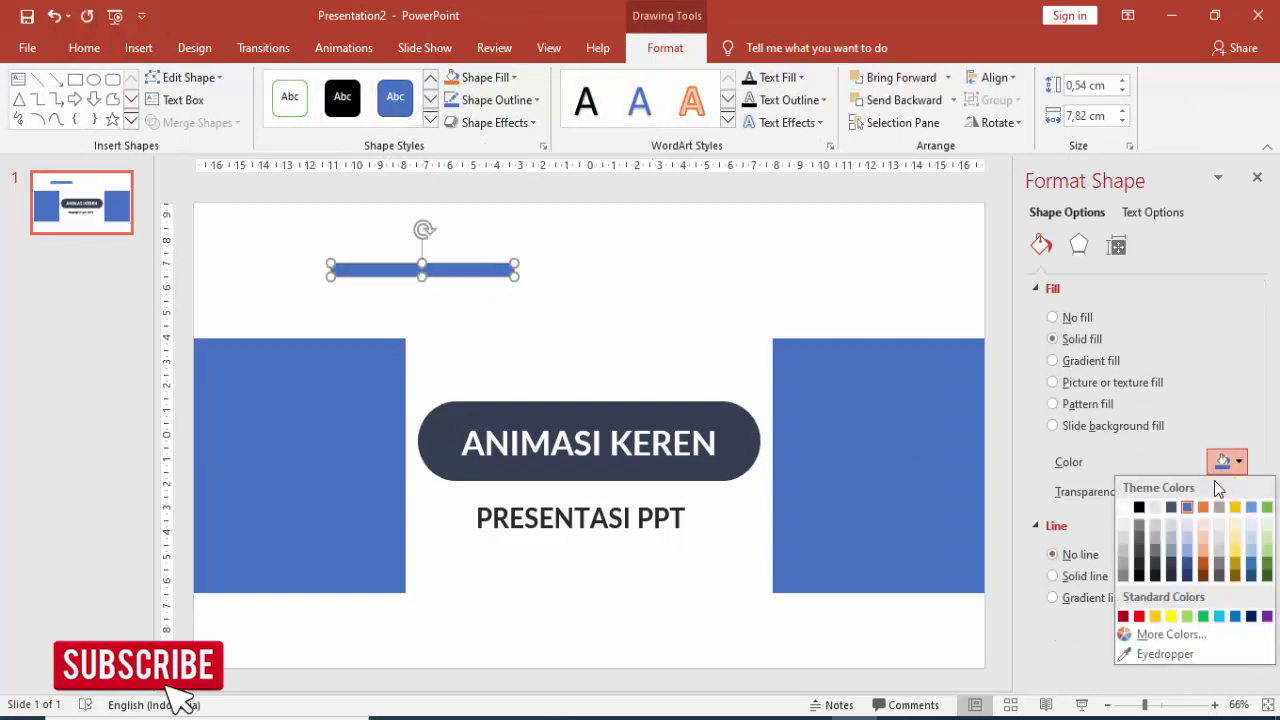
{"action": "left_click", "coordinate": [1236, 560]}
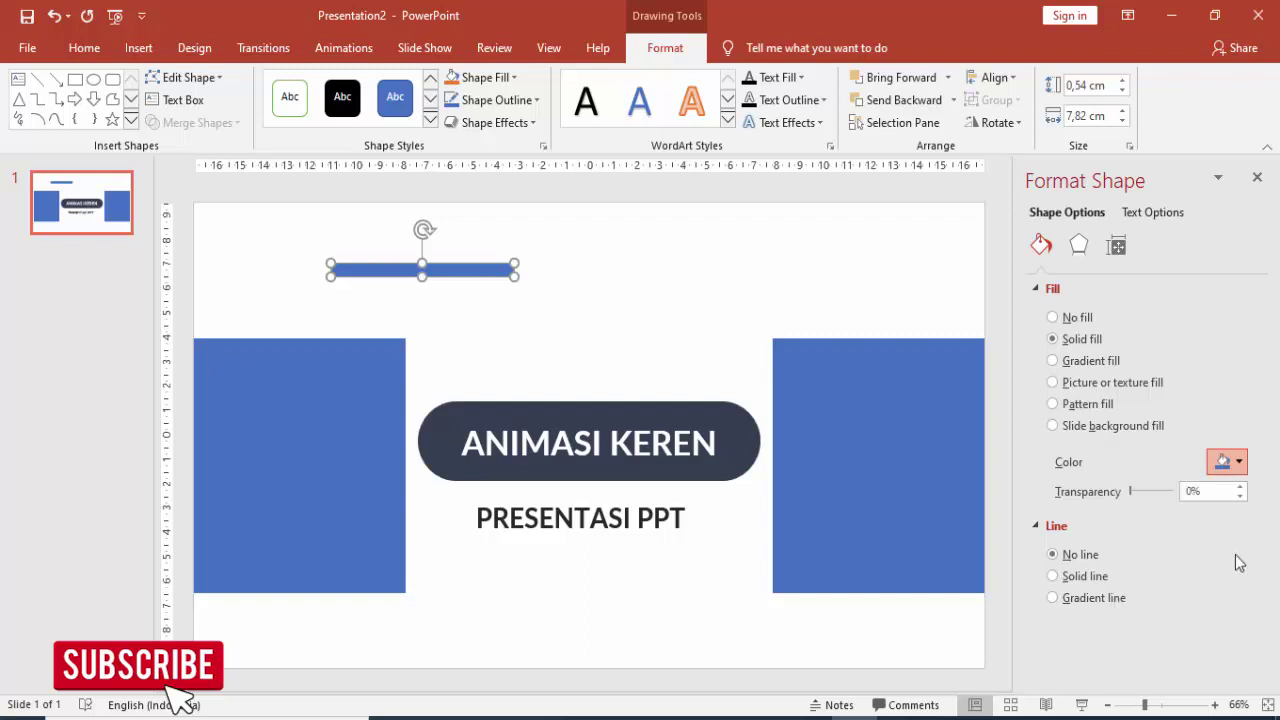
Step: Place two gold bars on the left rectangle and a third on the right one
{"action": "mouse_move", "coordinate": [501, 270]}
{"action": "left_mouse_down"}
{"action": "mouse_move", "coordinate": [447, 448]}
{"action": "mouse_move", "coordinate": [392, 510]}
{"action": "left_mouse_up"}
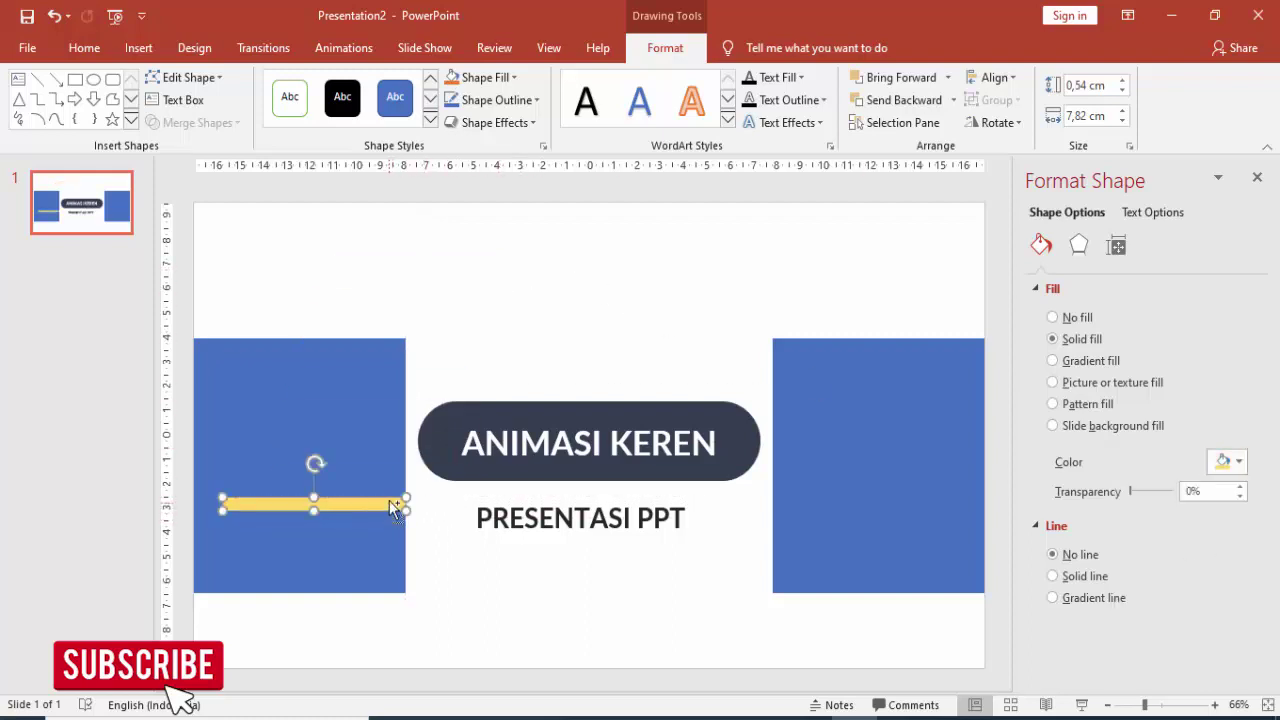
{"action": "left_click_drag", "start_coordinate": [357, 505], "coordinate": [363, 563]}
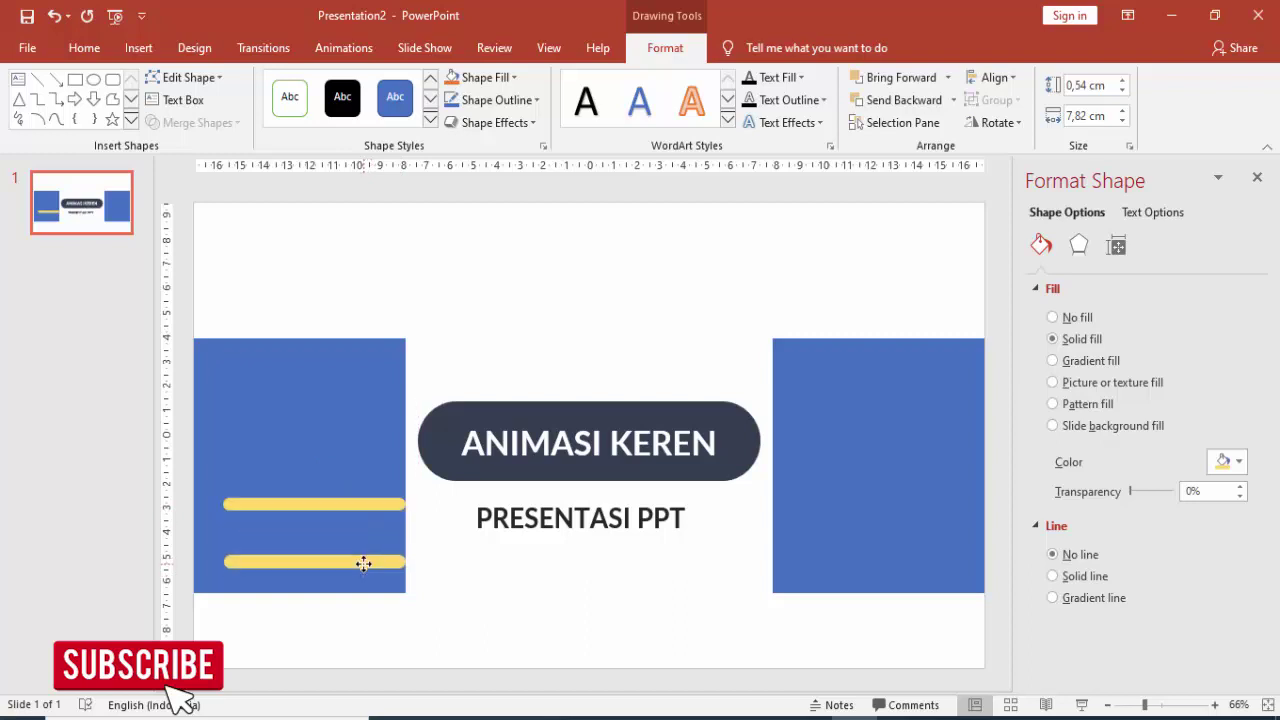
{"action": "key", "text": "ctrl+d"}
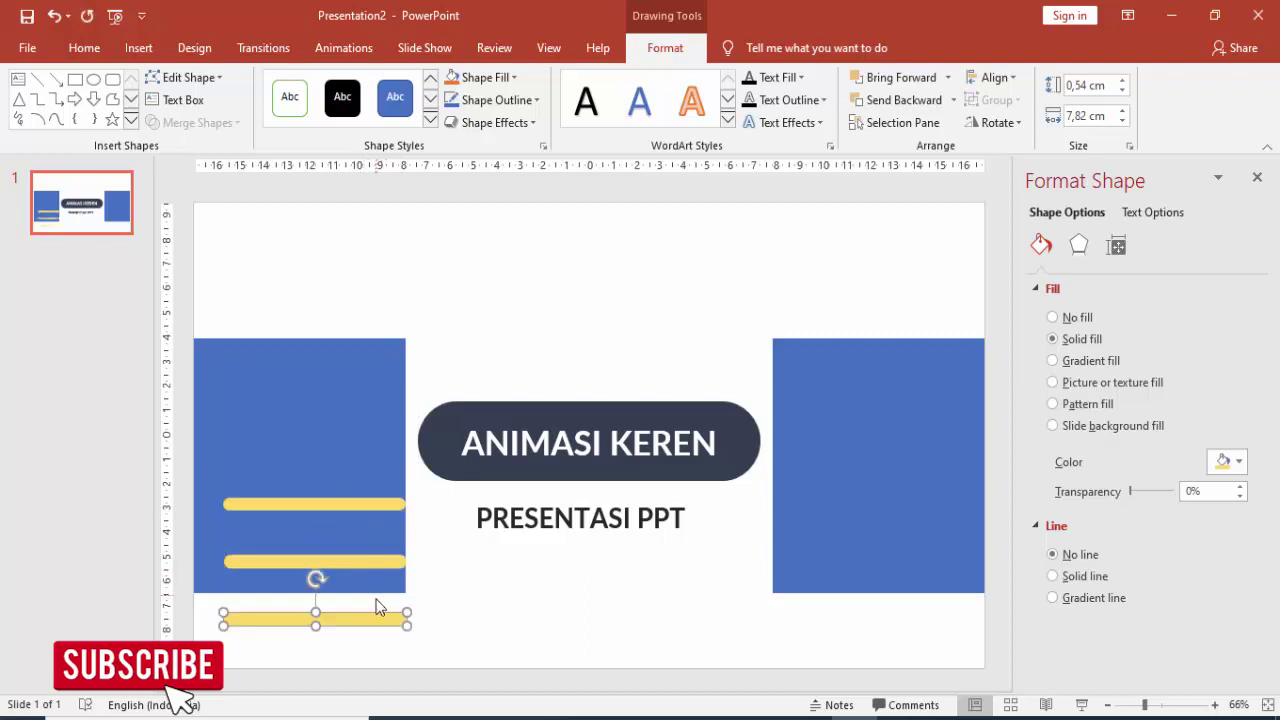
{"action": "mouse_move", "coordinate": [380, 614]}
{"action": "left_mouse_down"}
{"action": "mouse_move", "coordinate": [921, 503]}
{"action": "mouse_move", "coordinate": [918, 523]}
{"action": "left_mouse_up"}
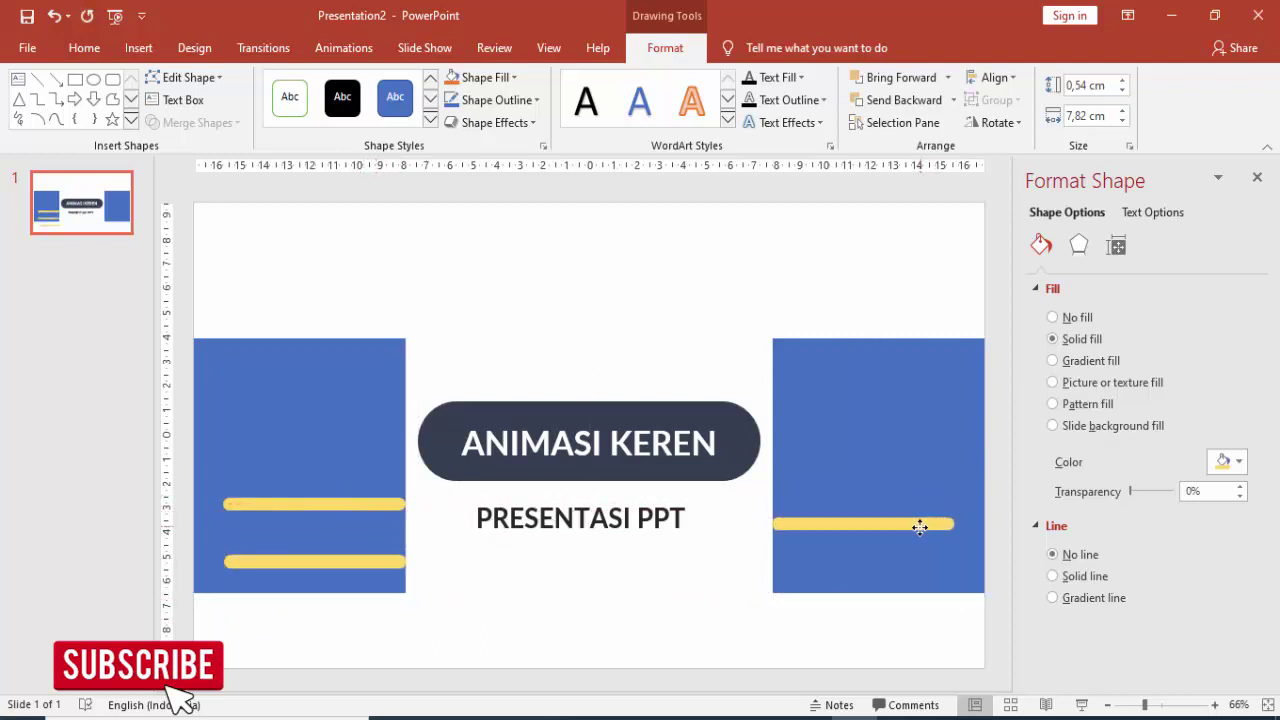
{"action": "left_click", "coordinate": [516, 309]}
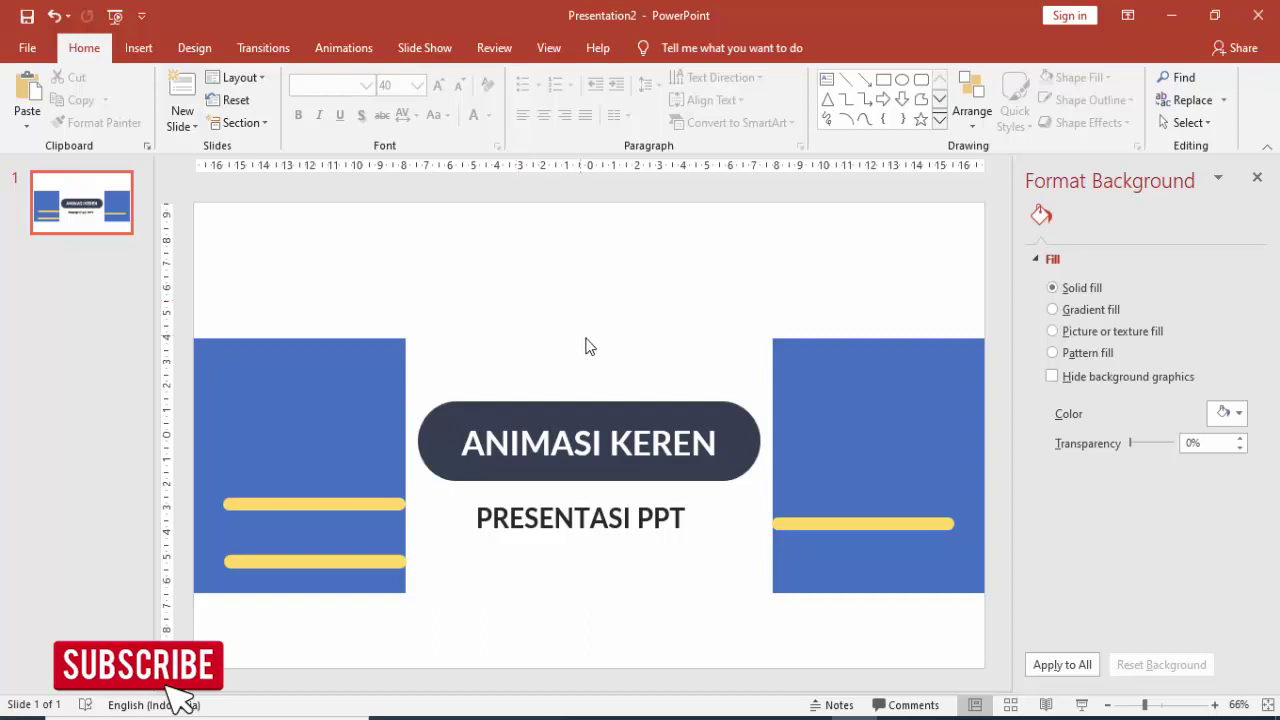
{"action": "scroll", "coordinate": [817, 461], "scroll_direction": "down", "scroll_amount": 2, "text": "ctrl"}
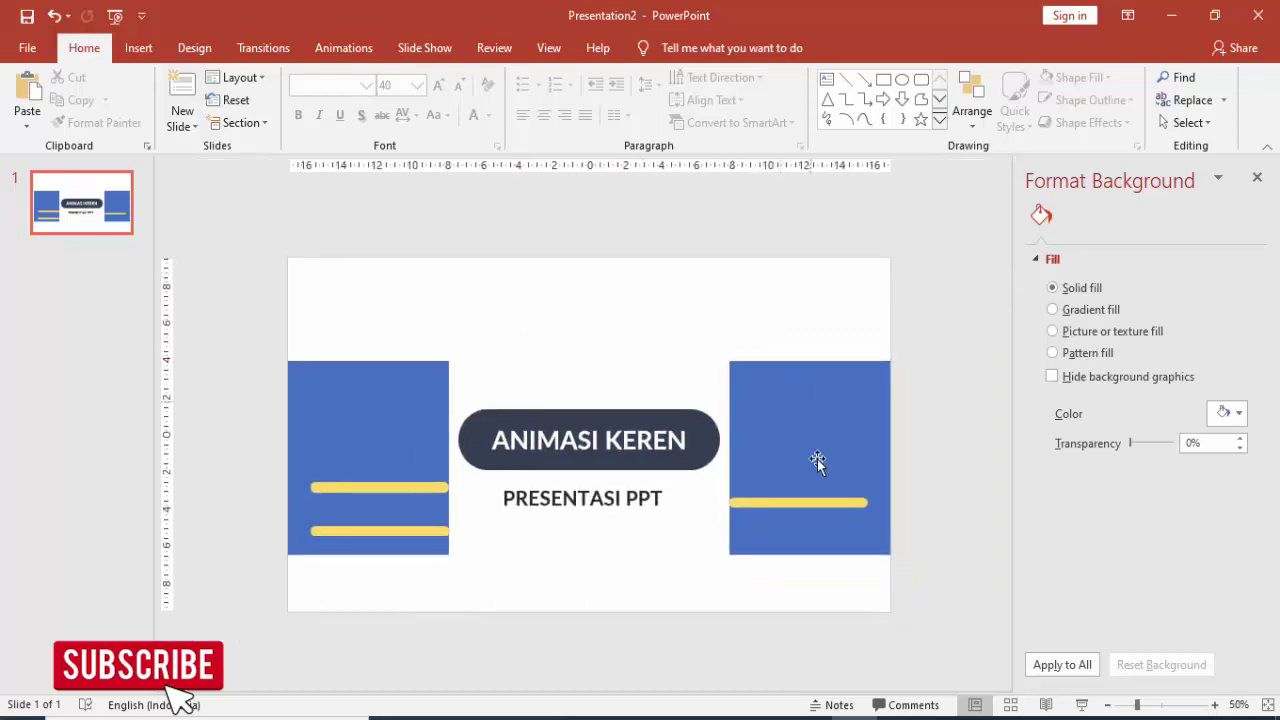
{"action": "scroll", "coordinate": [736, 481], "scroll_direction": "up", "scroll_amount": 2, "text": "ctrl"}
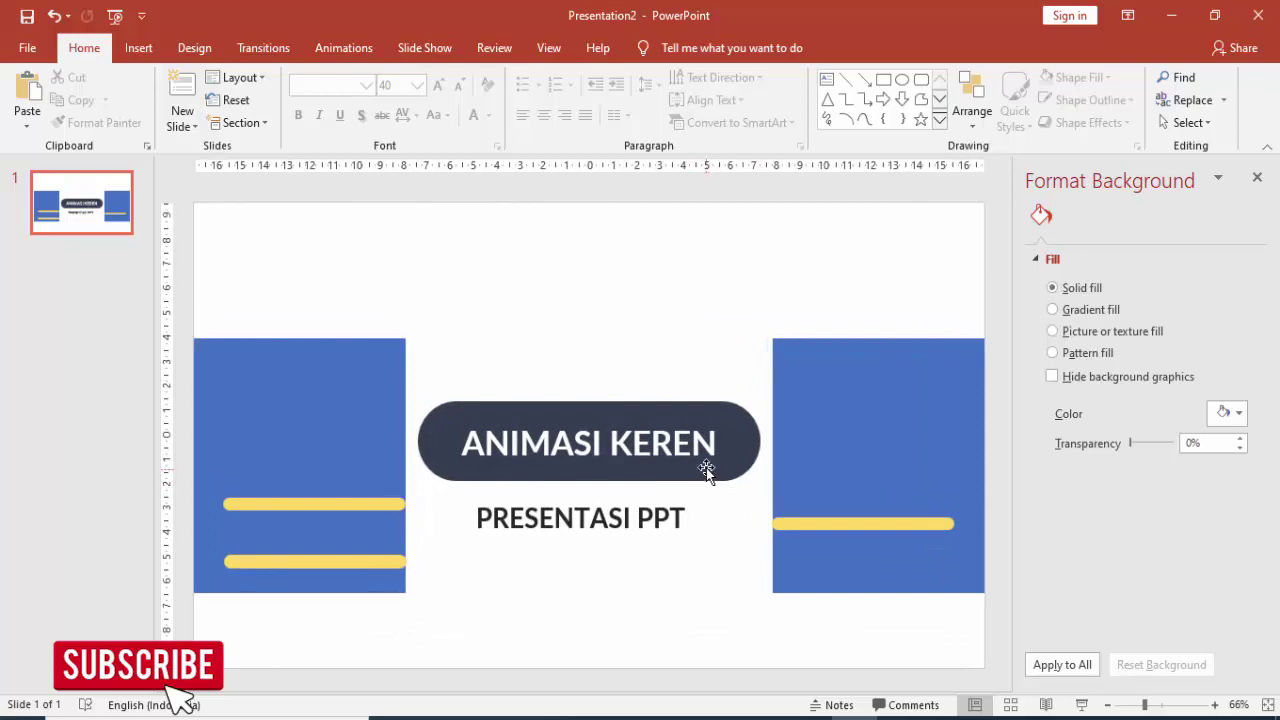
{"action": "left_click", "coordinate": [651, 443]}
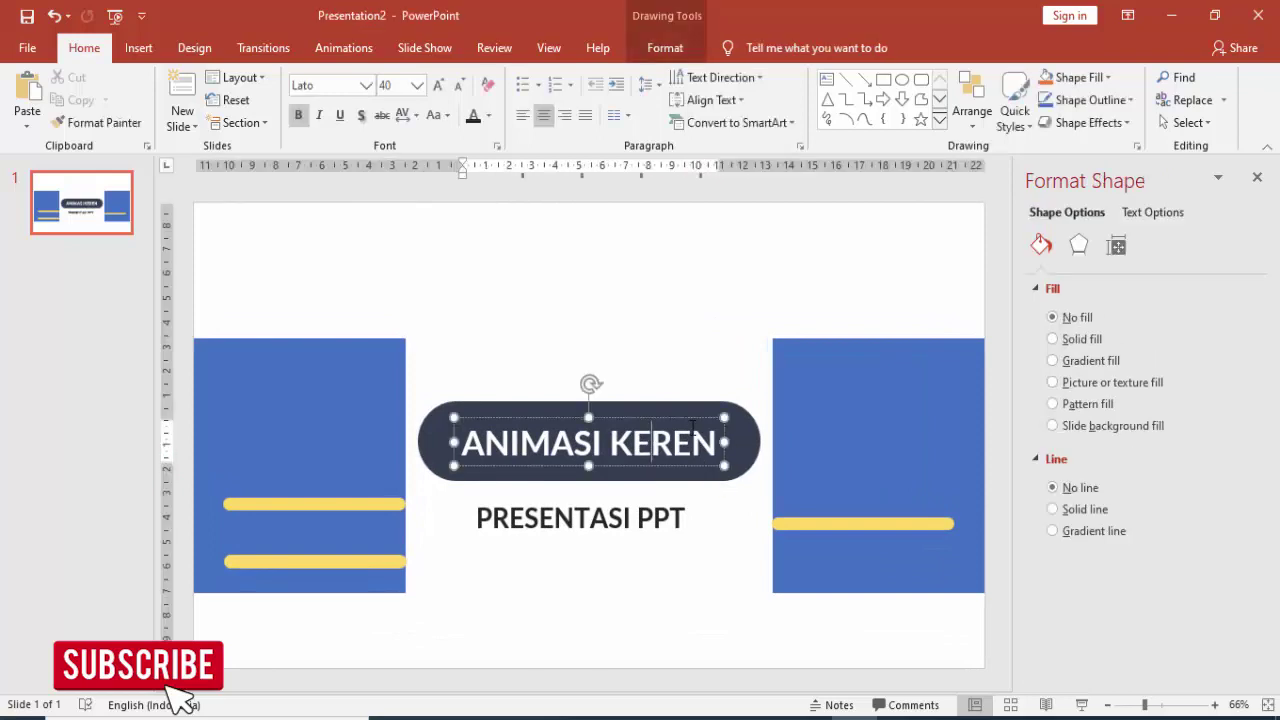
{"action": "key", "text": "Escape"}
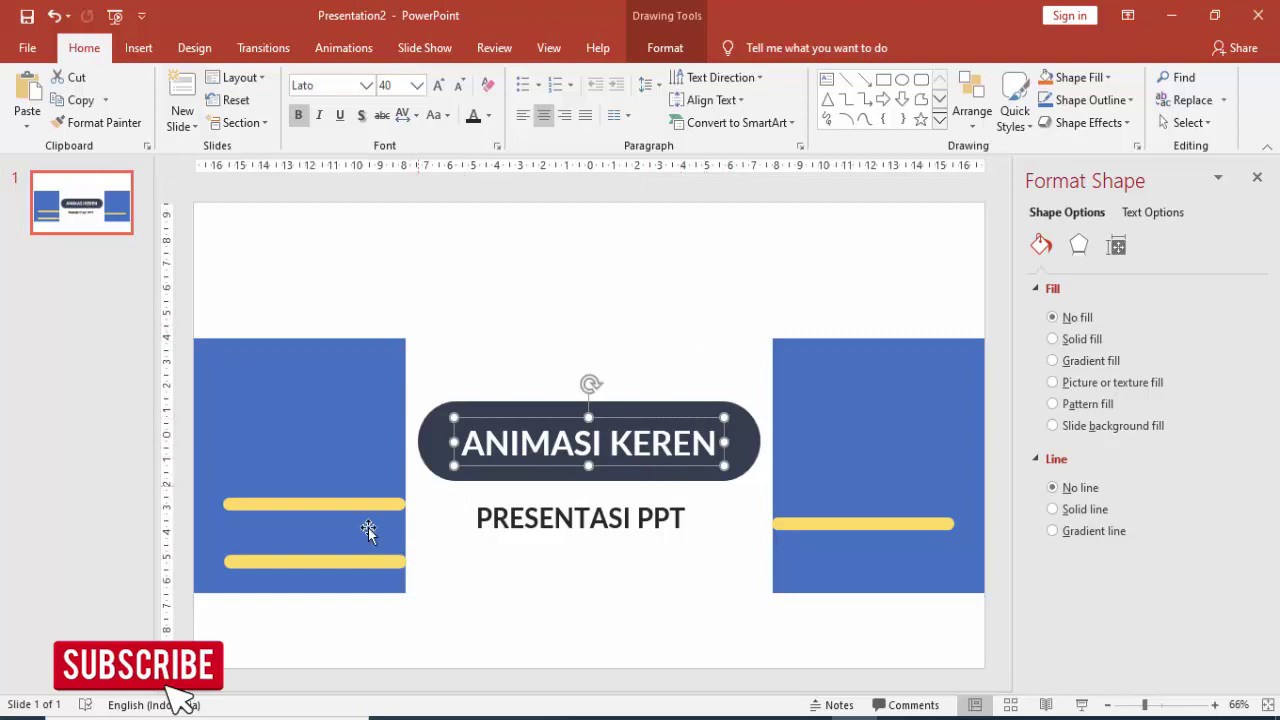
{"action": "left_click", "coordinate": [858, 411]}
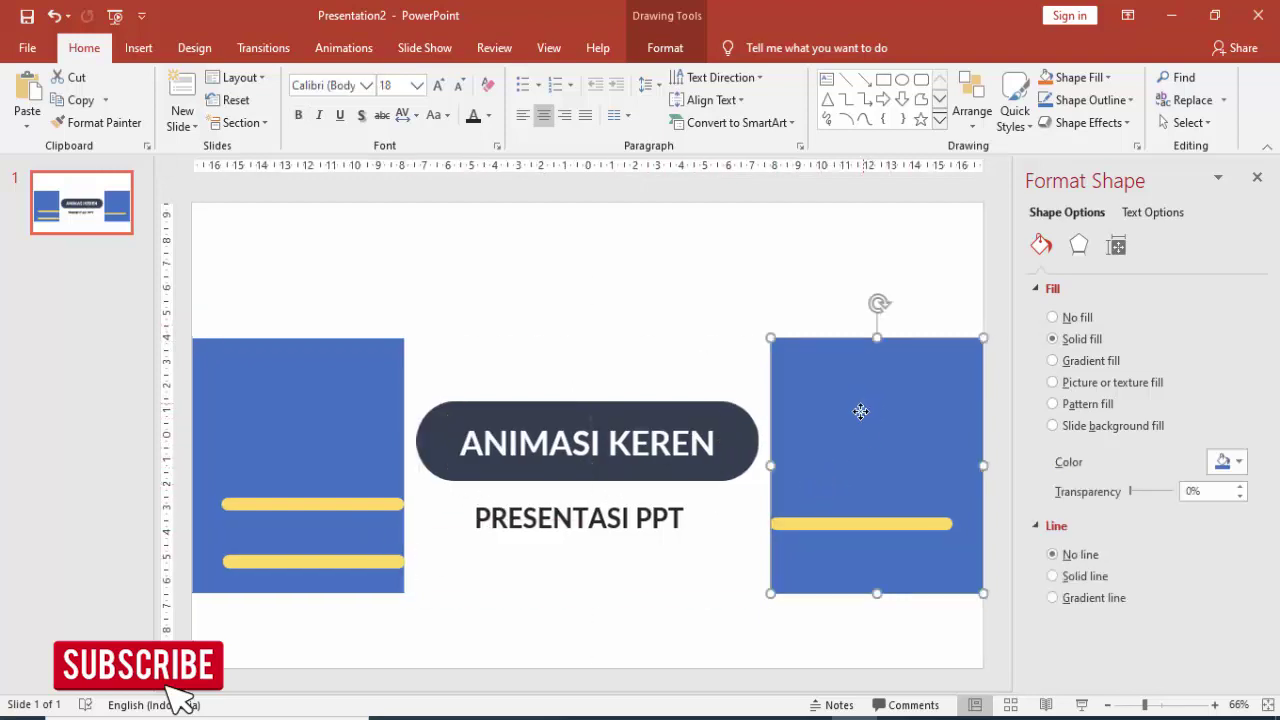
{"action": "left_click", "coordinate": [309, 429]}
{"action": "left_click", "coordinate": [778, 425]}
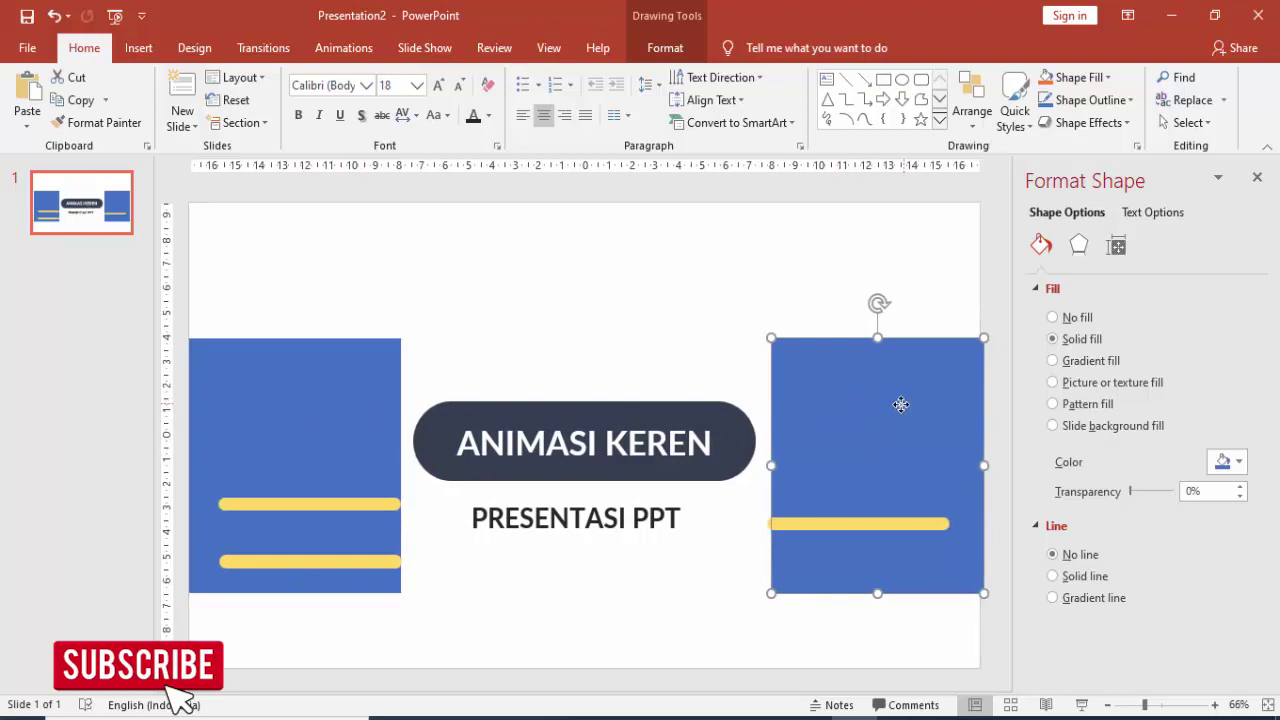
{"action": "left_click_drag", "start_coordinate": [900, 403], "coordinate": [904, 405]}
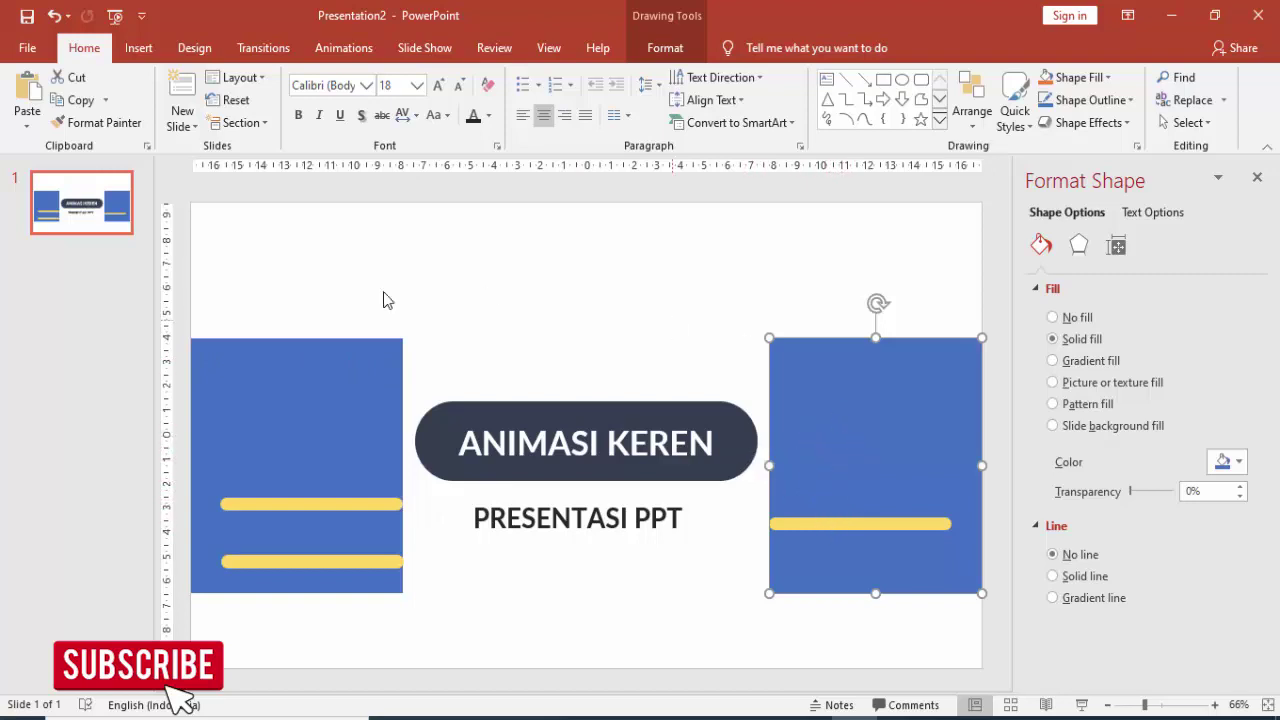
{"action": "left_click", "coordinate": [657, 260]}
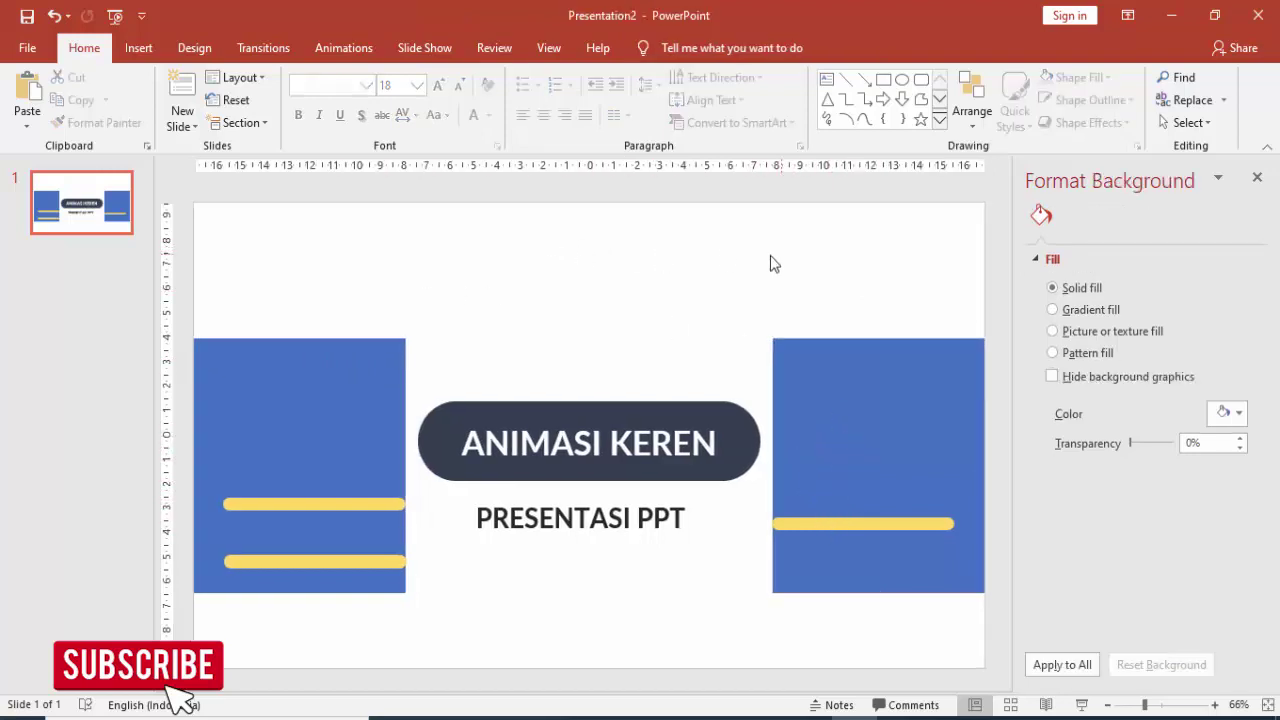
Step: Make the slide background dark blue and close the shape formatting pane
{"action": "left_click", "coordinate": [1228, 413]}
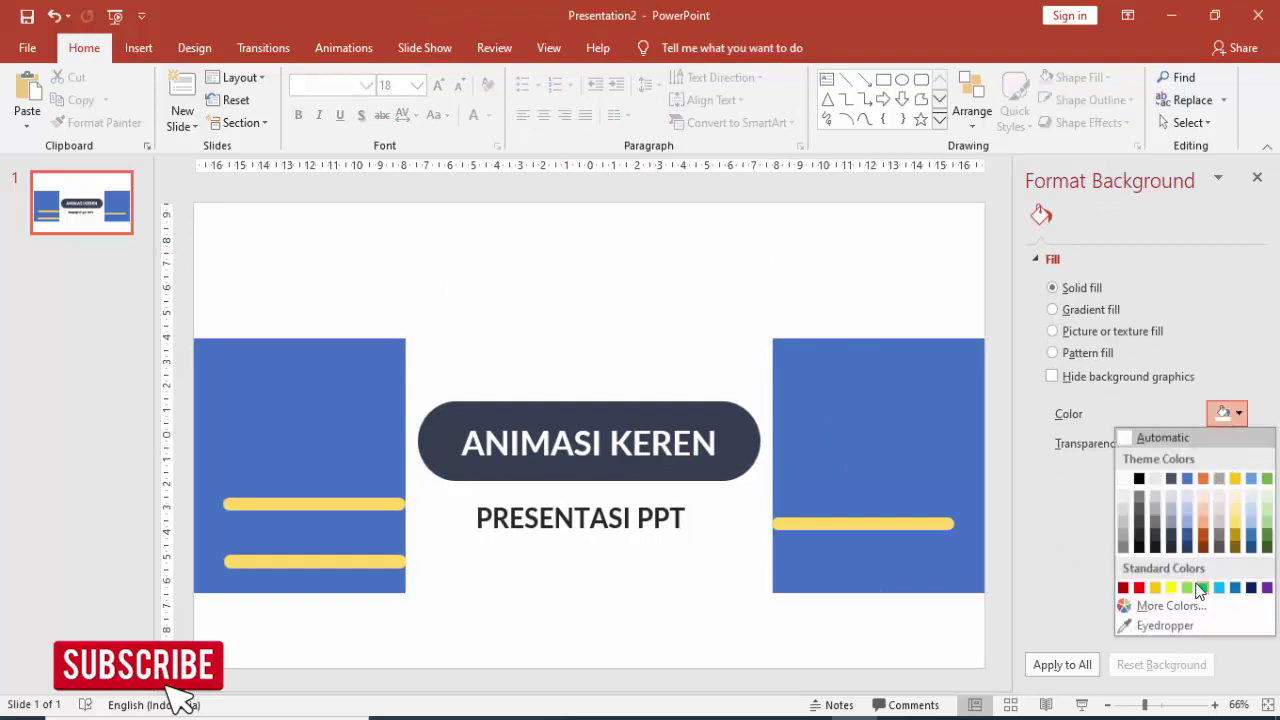
{"action": "left_click", "coordinate": [1252, 547]}
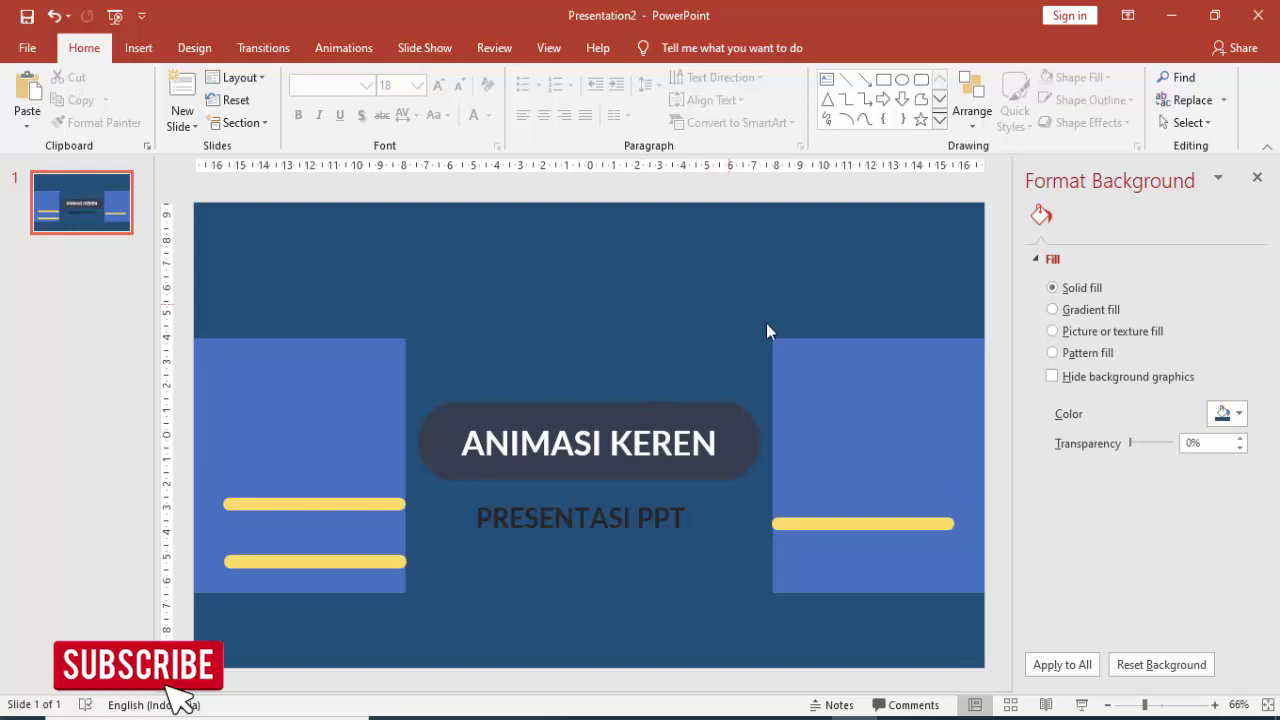
{"action": "left_click", "coordinate": [826, 409]}
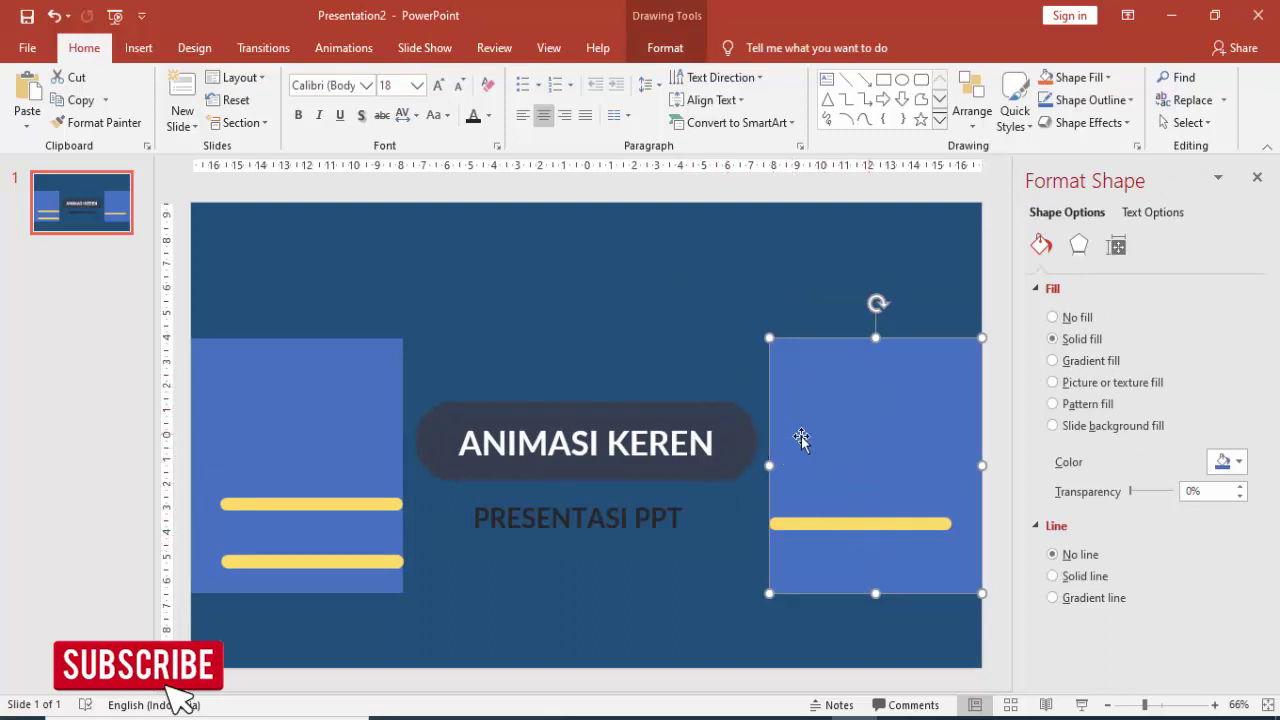
{"action": "left_click", "coordinate": [1258, 180]}
{"action": "scroll", "coordinate": [966, 378], "scroll_direction": "down", "scroll_amount": 2, "text": "ctrl"}
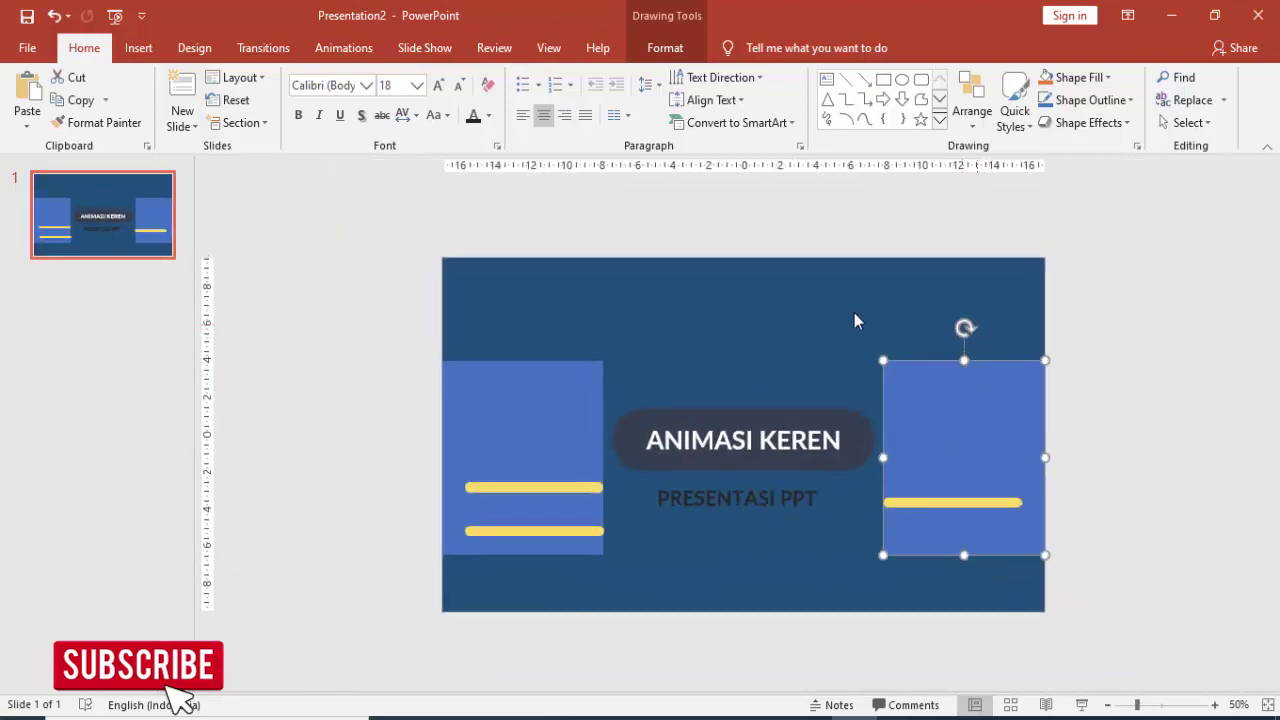
Step: Open the Animation Pane beside the slide
{"action": "left_click", "coordinate": [345, 48]}
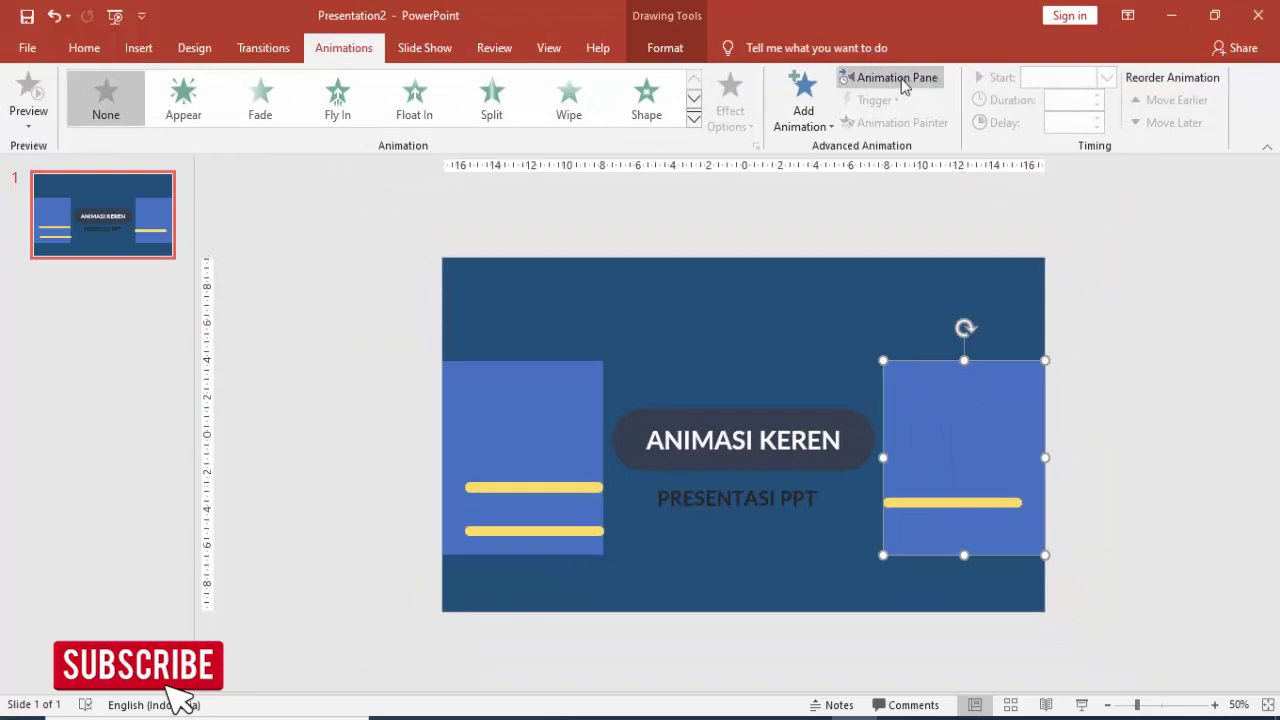
{"action": "left_click", "coordinate": [900, 79]}
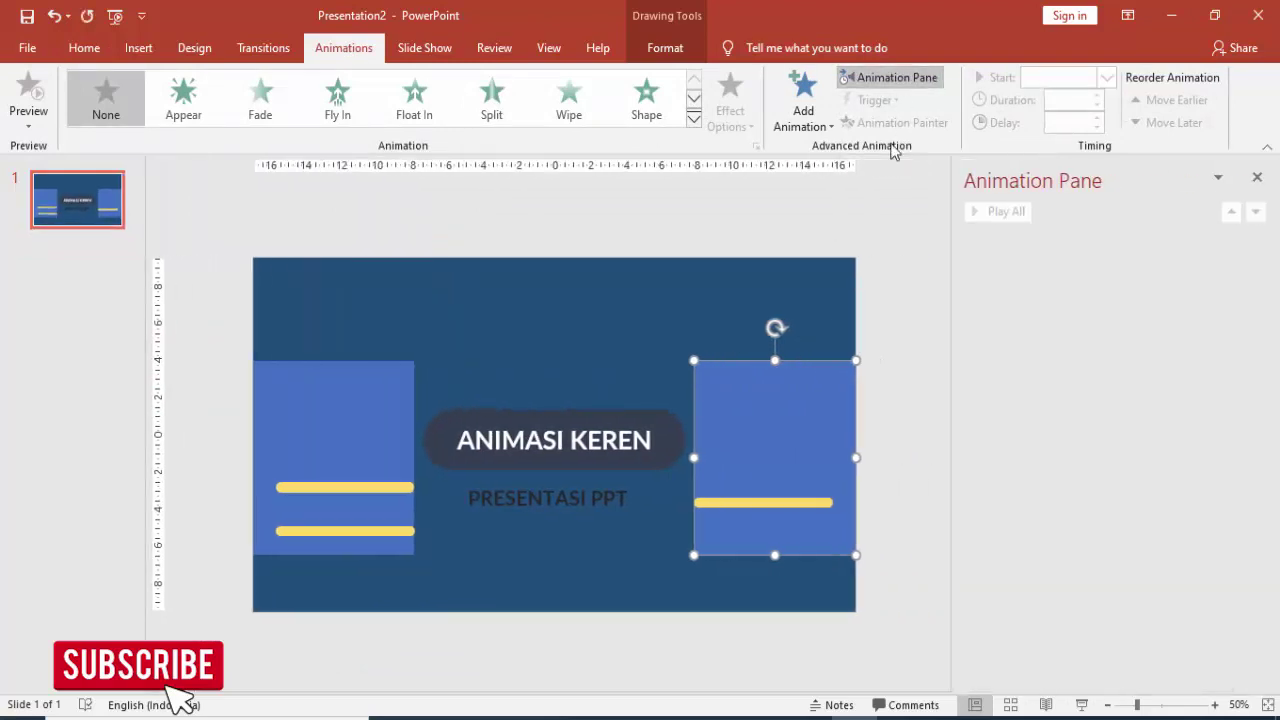
{"action": "left_click", "coordinate": [910, 365]}
Step: Change the PRESENTASI PPT subtitle's font colour to yellow
{"action": "left_click", "coordinate": [672, 430]}
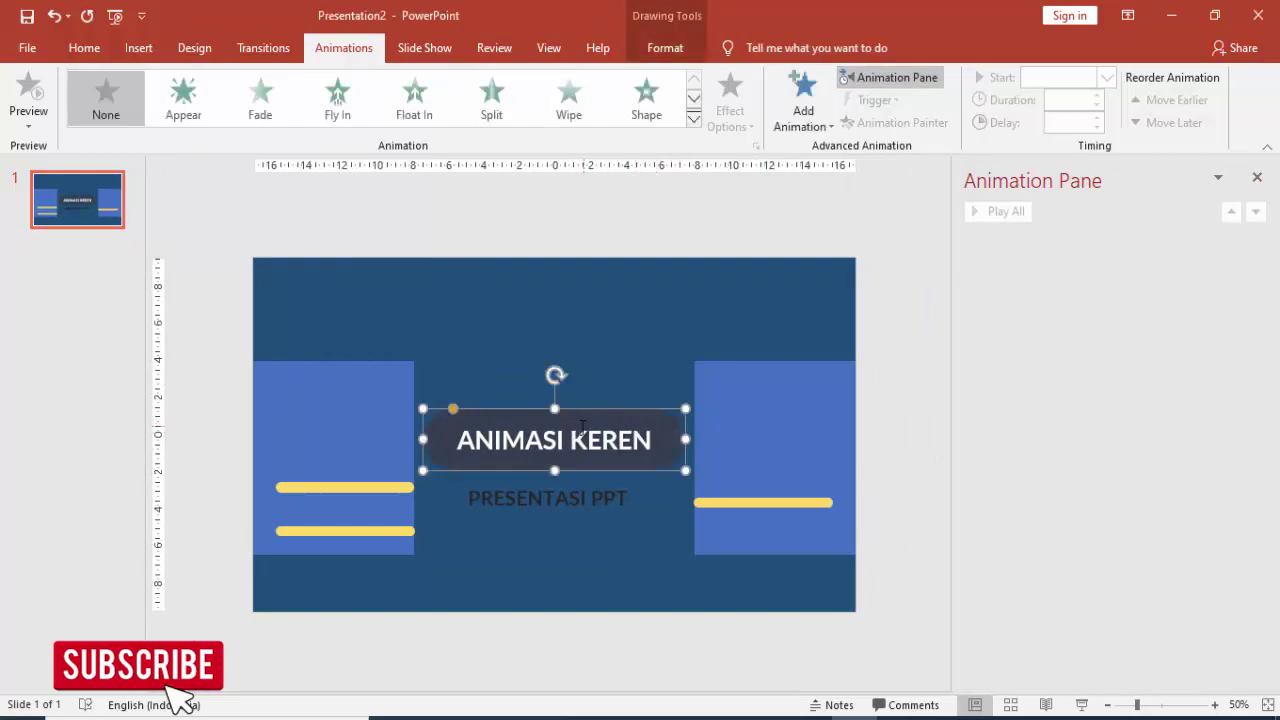
{"action": "left_click", "coordinate": [619, 496]}
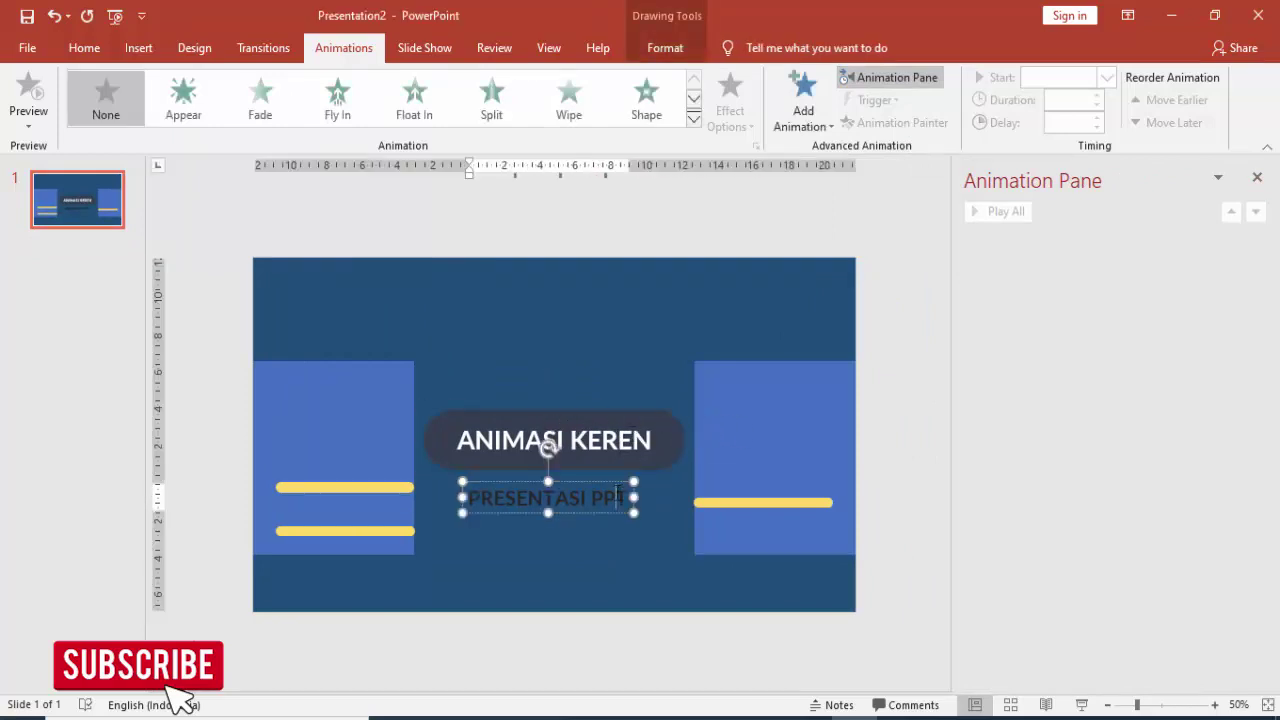
{"action": "left_click", "coordinate": [82, 48]}
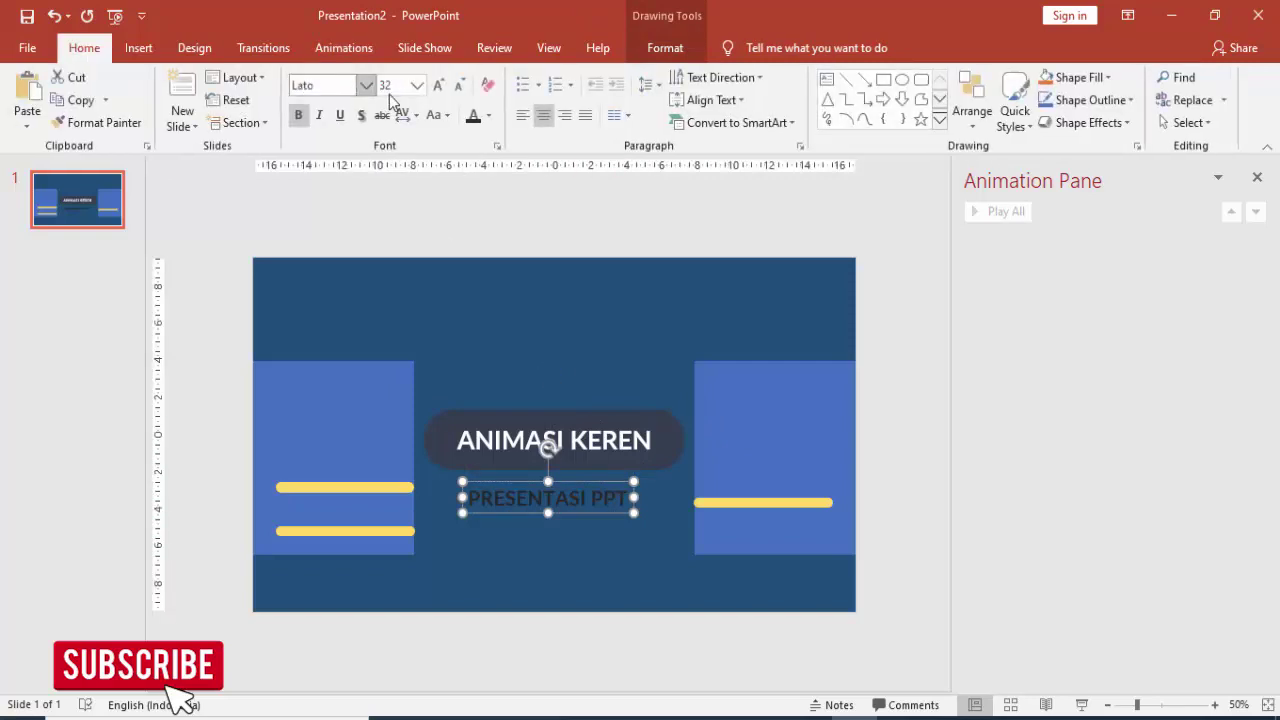
{"action": "left_click", "coordinate": [488, 116]}
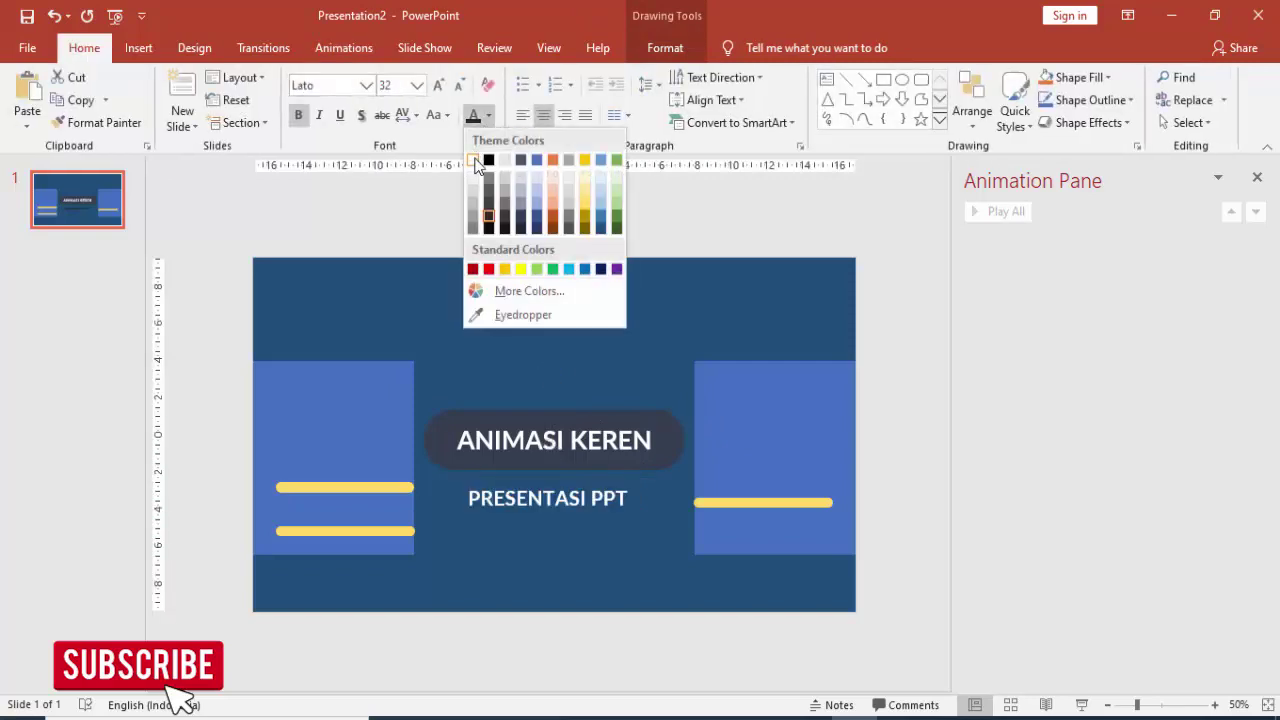
{"action": "left_click", "coordinate": [520, 269]}
{"action": "left_click", "coordinate": [600, 428]}
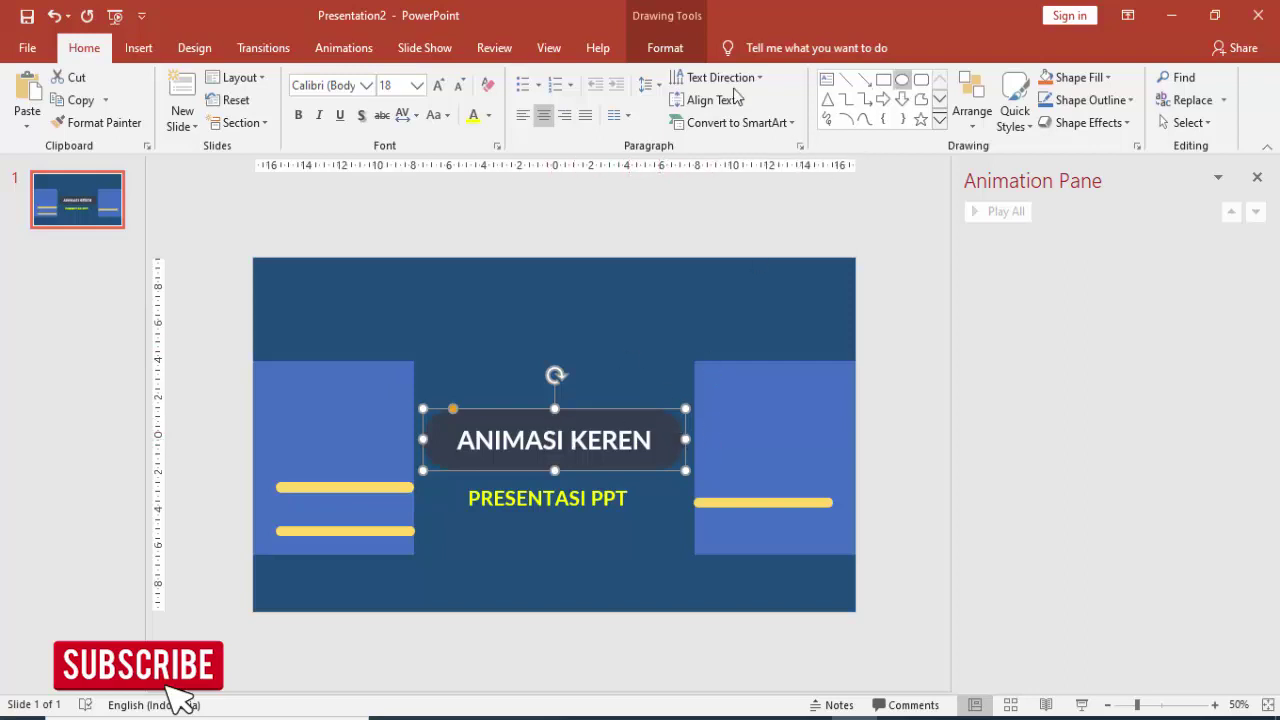
Step: Give the rounded pill a Fly In entrance coming from the left
{"action": "left_click", "coordinate": [372, 50]}
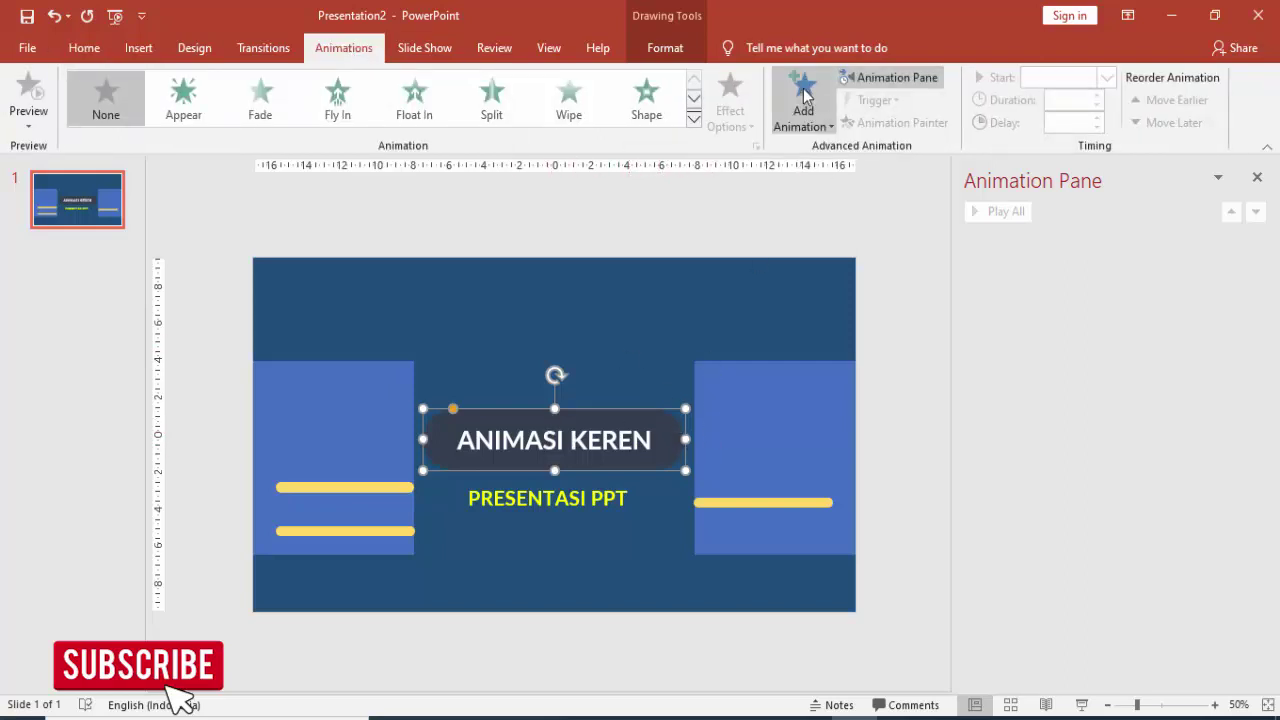
{"action": "left_click", "coordinate": [804, 95]}
{"action": "left_click", "coordinate": [877, 594]}
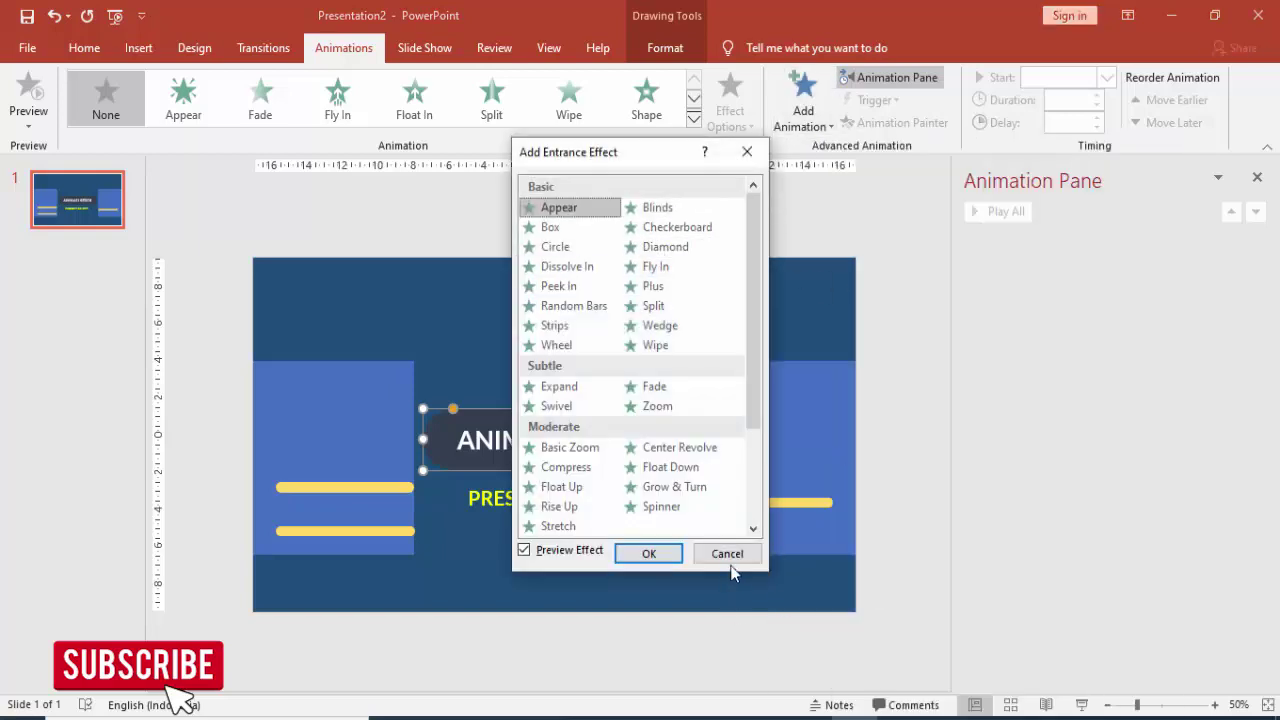
{"action": "left_click", "coordinate": [728, 562]}
{"action": "left_click", "coordinate": [806, 115]}
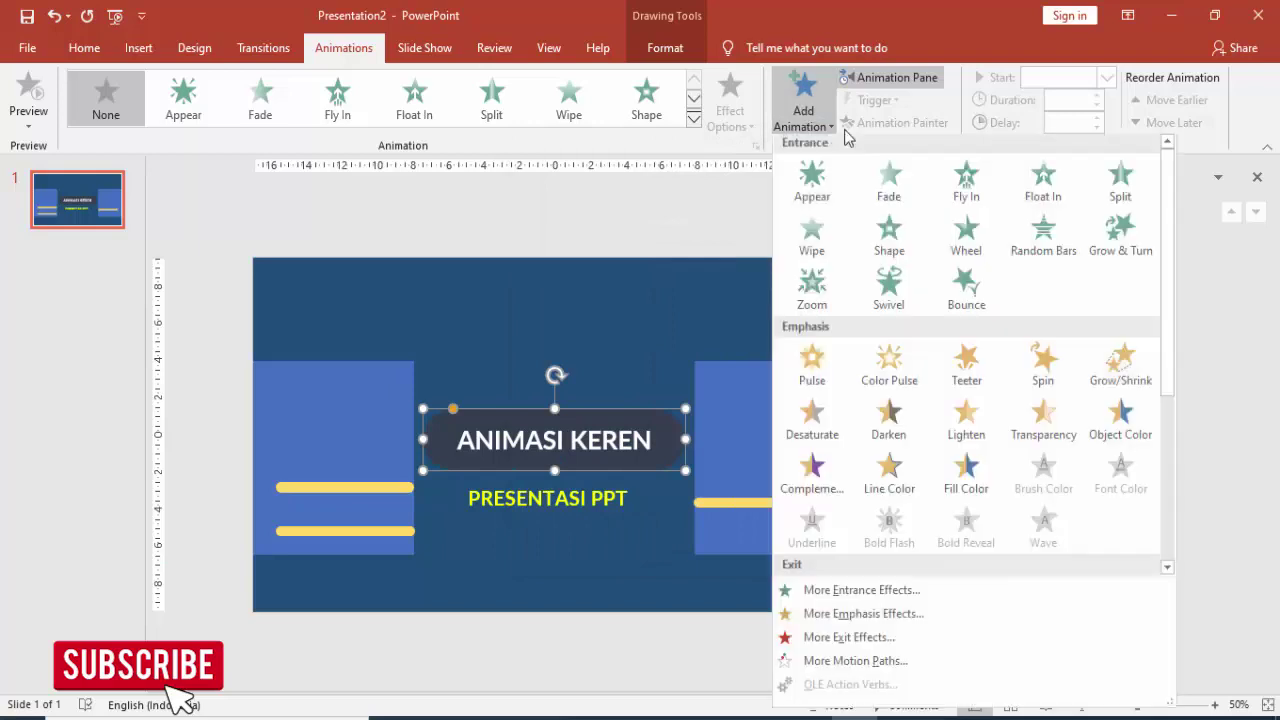
{"action": "left_click", "coordinate": [966, 185]}
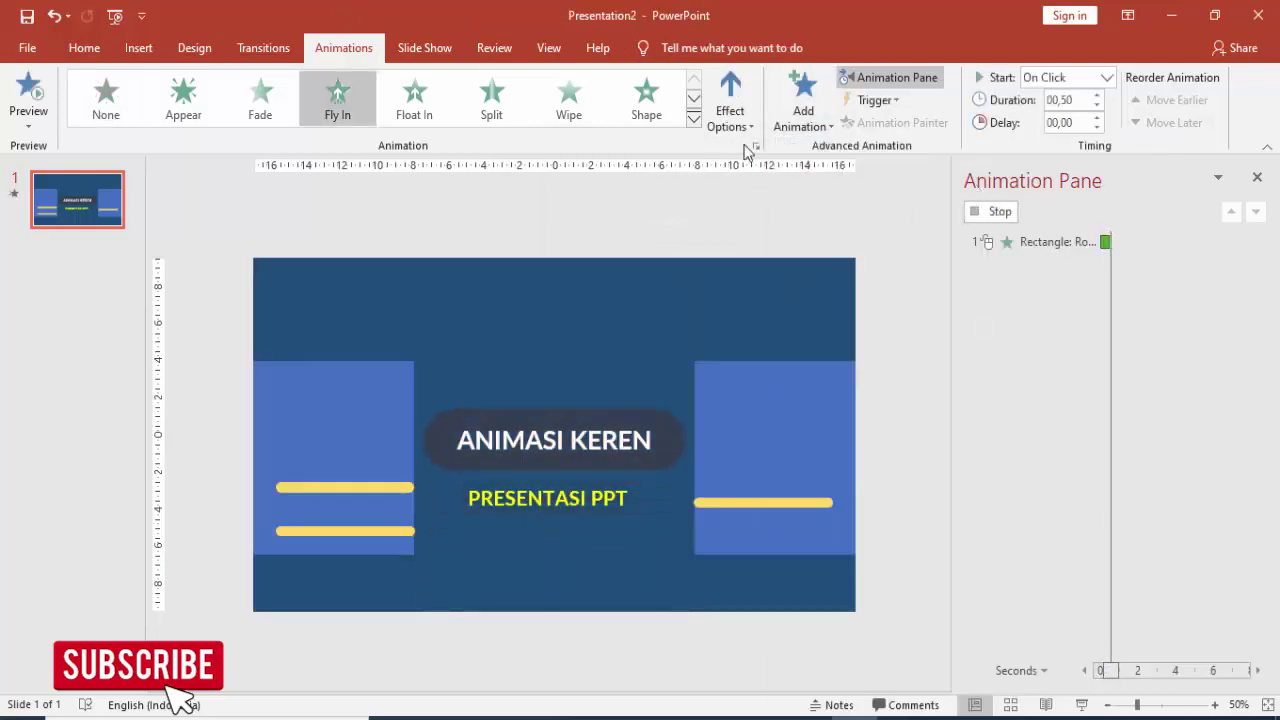
{"action": "left_click", "coordinate": [730, 112]}
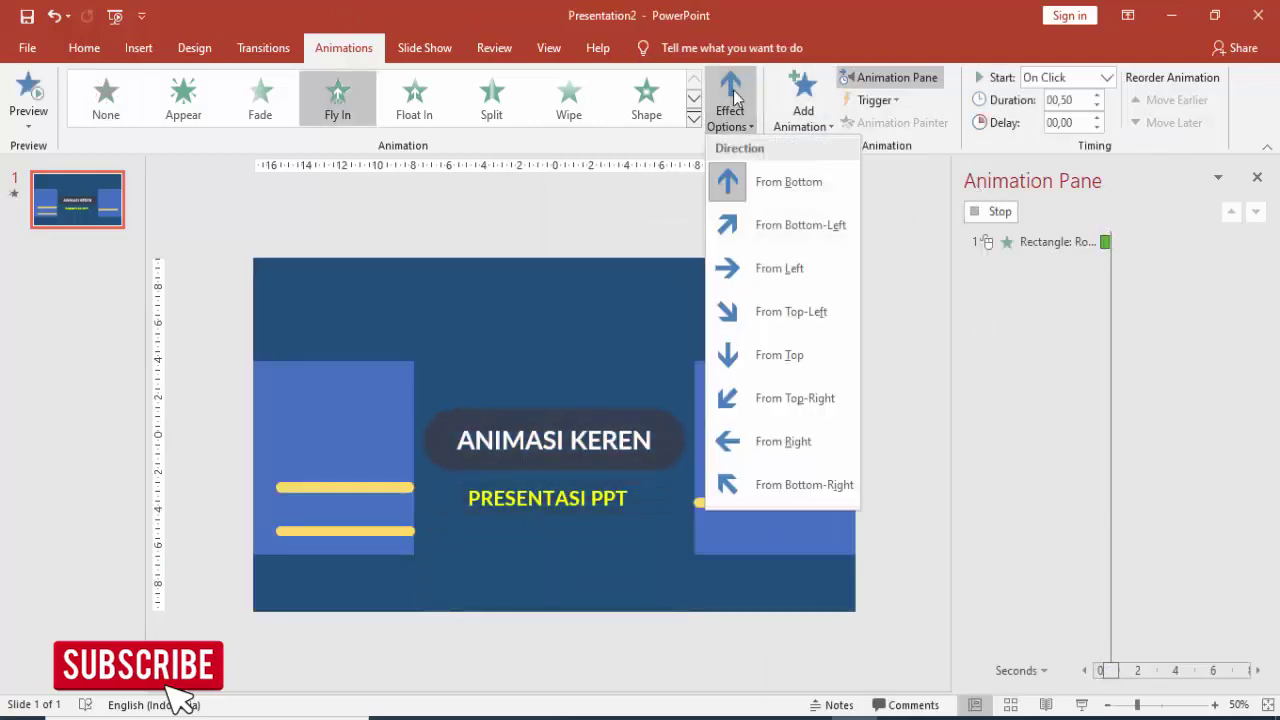
{"action": "left_click", "coordinate": [764, 270]}
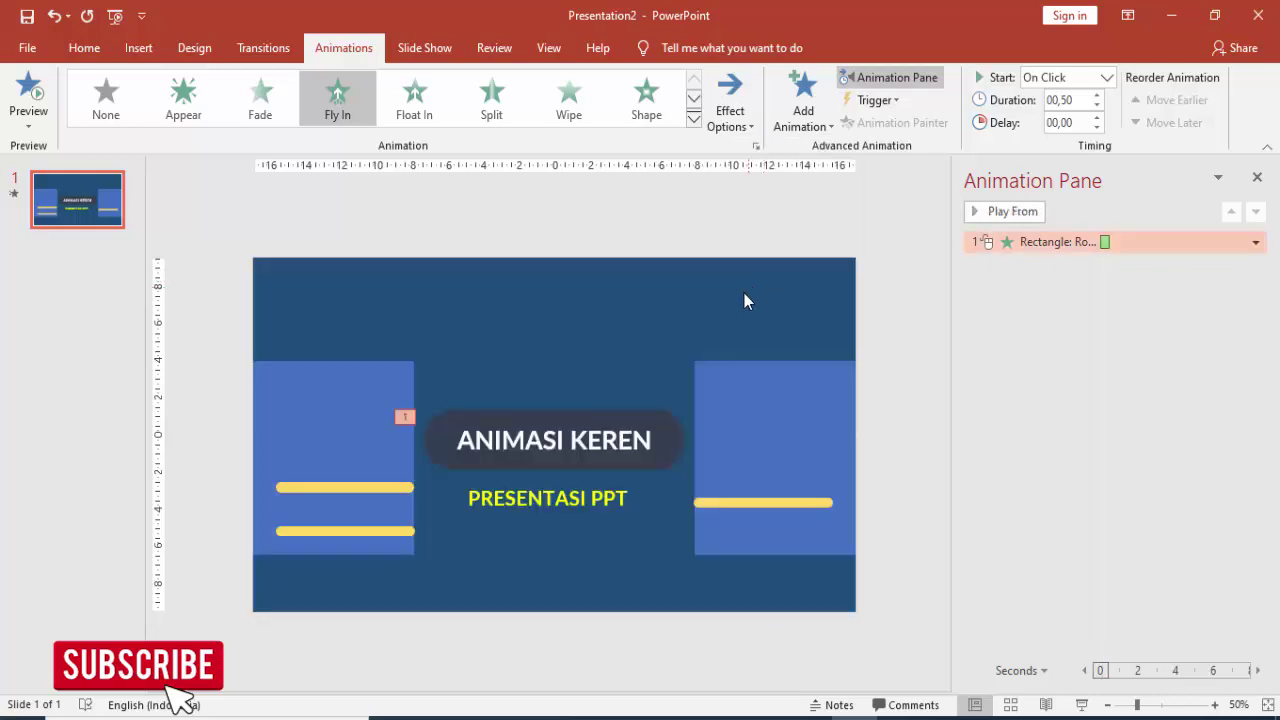
Step: Keep the Fly In starting On Click and give it a 1-second smooth end
{"action": "left_click", "coordinate": [1106, 78]}
{"action": "left_click", "coordinate": [1093, 103]}
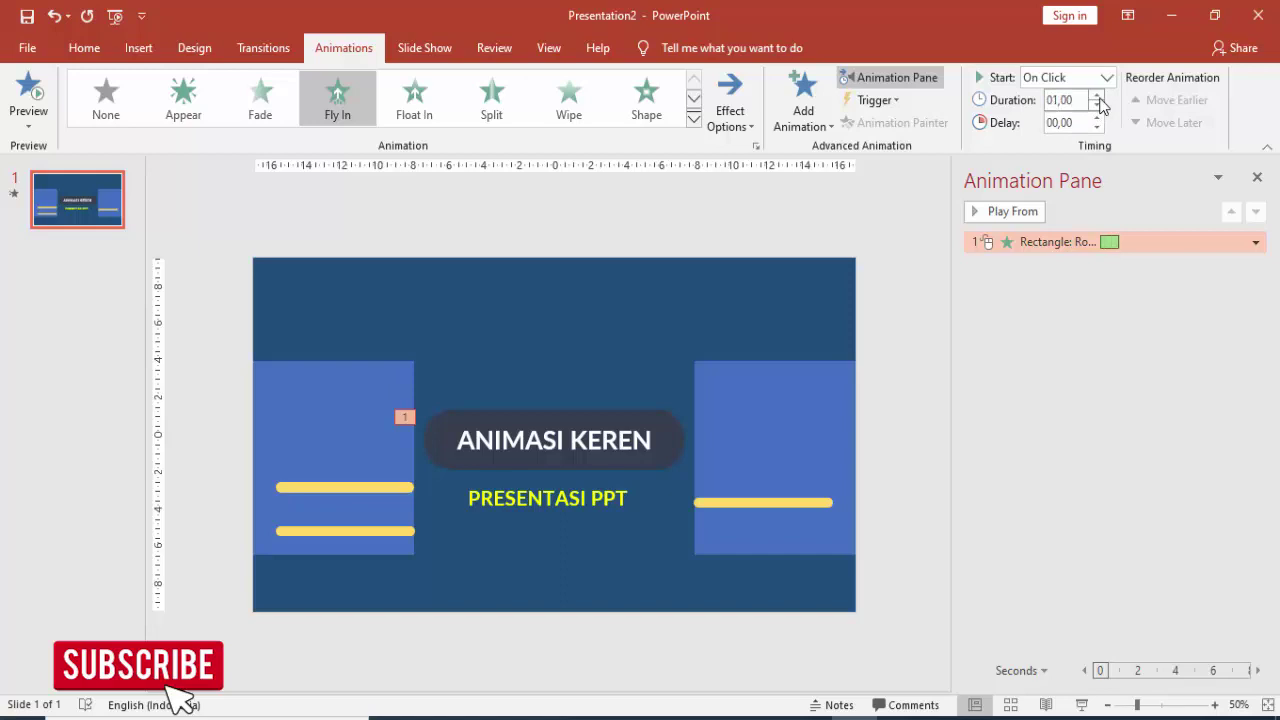
{"action": "double_click", "coordinate": [1109, 242]}
{"action": "left_click", "coordinate": [493, 221]}
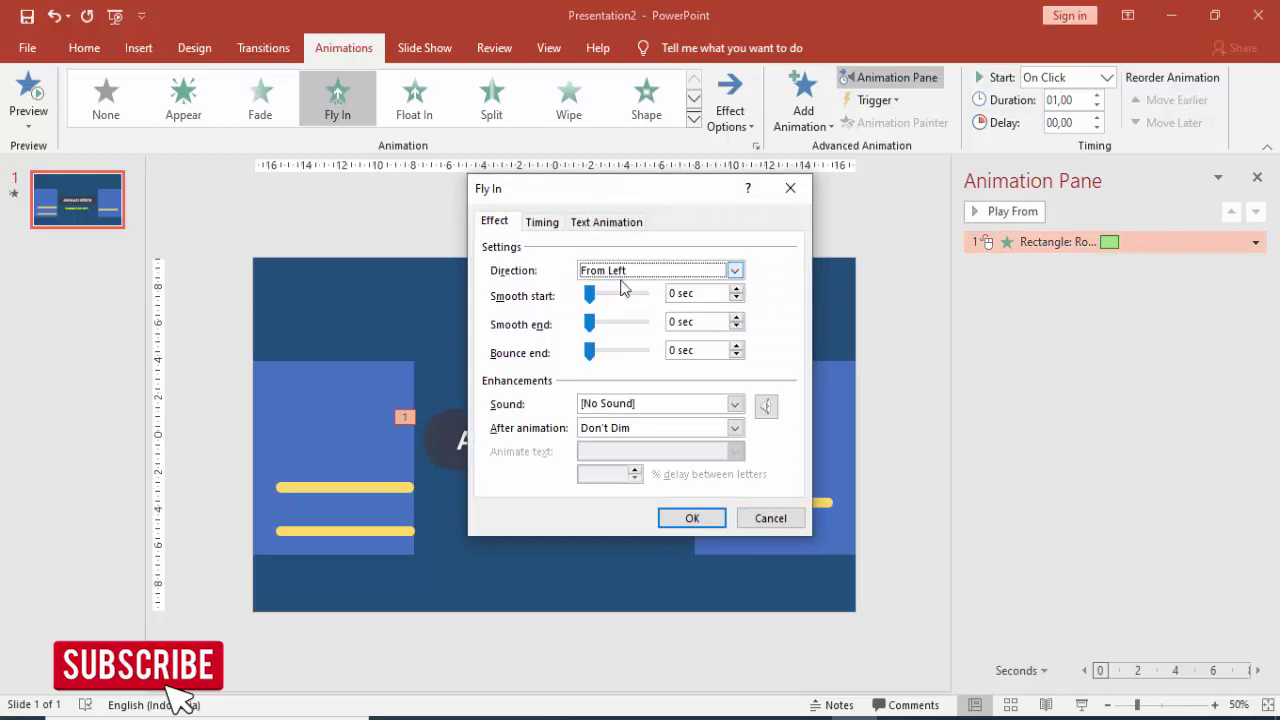
{"action": "left_click_drag", "start_coordinate": [590, 321], "coordinate": [645, 322]}
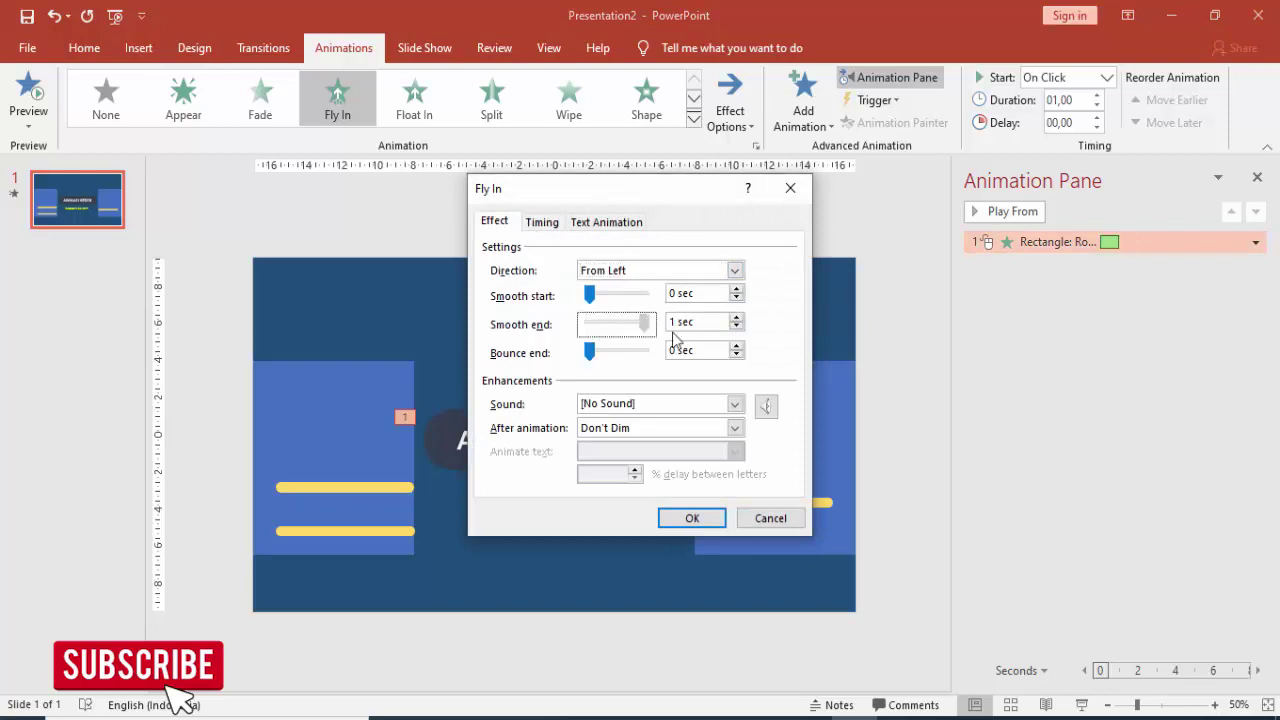
{"action": "left_click", "coordinate": [692, 518]}
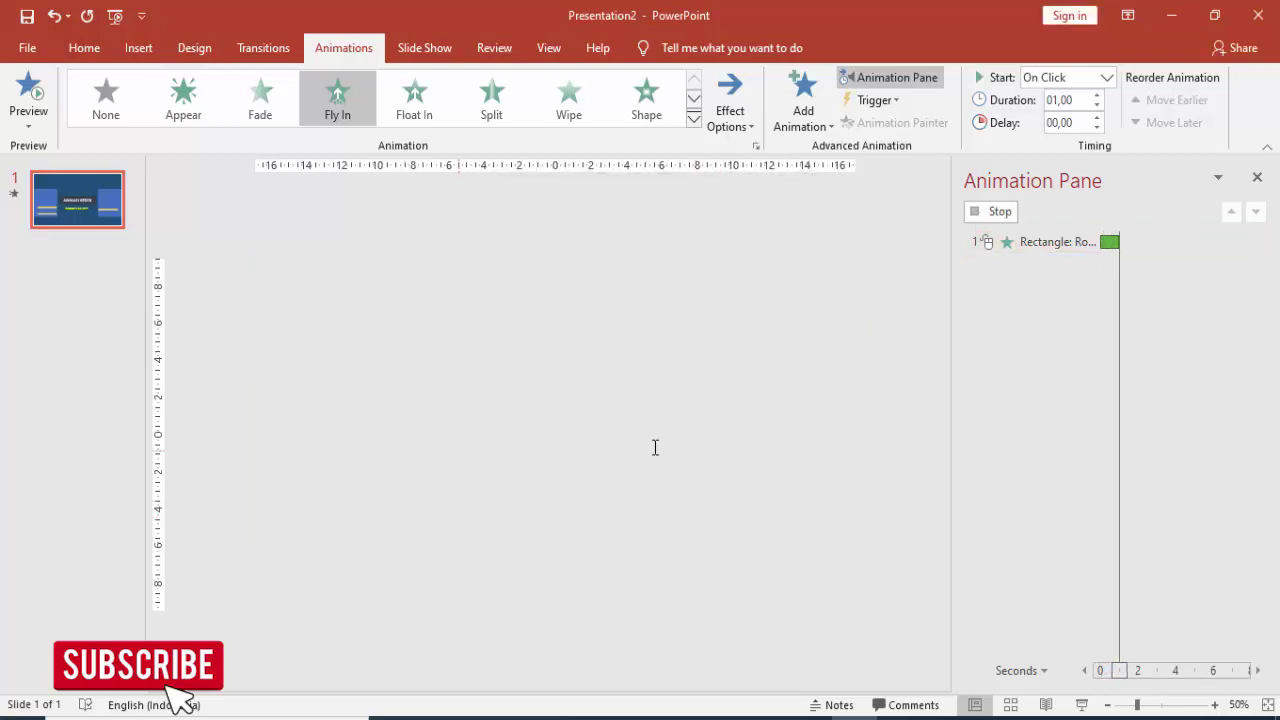
Step: Give the ANIMASI KEREN title a Fly In from the right, starting after the previous animation
{"action": "left_click", "coordinate": [606, 443]}
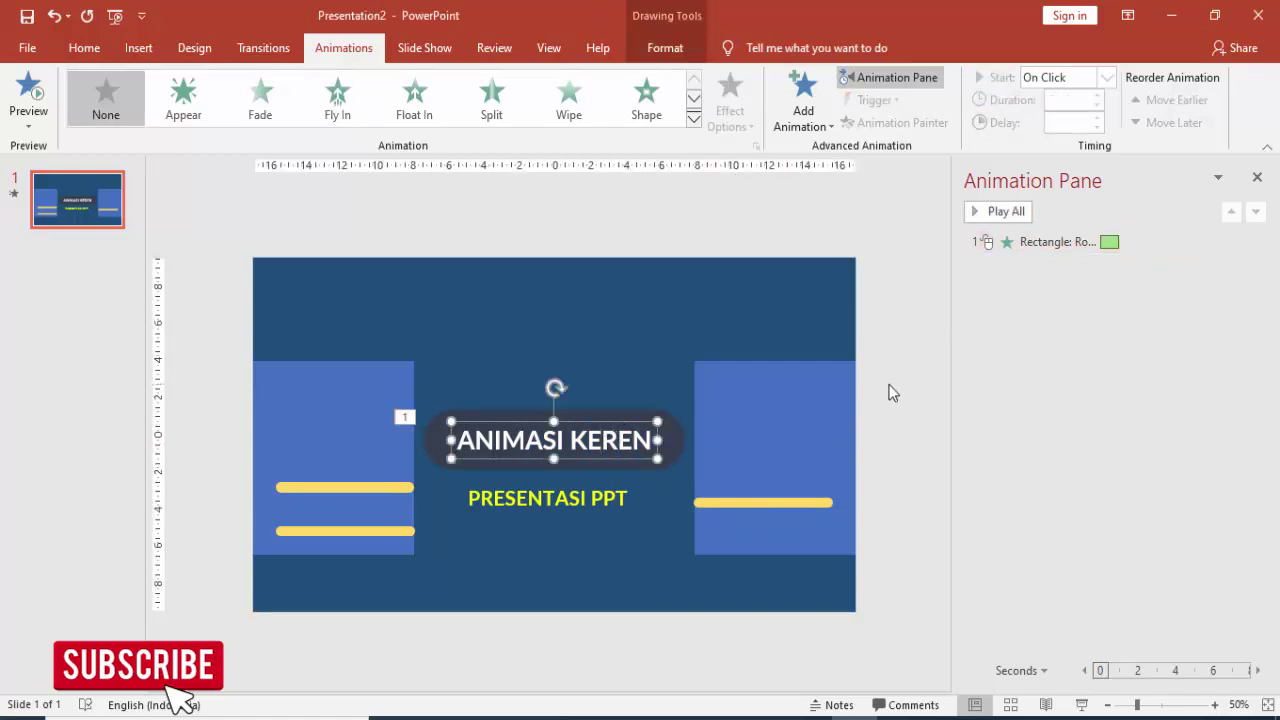
{"action": "left_click", "coordinate": [803, 97]}
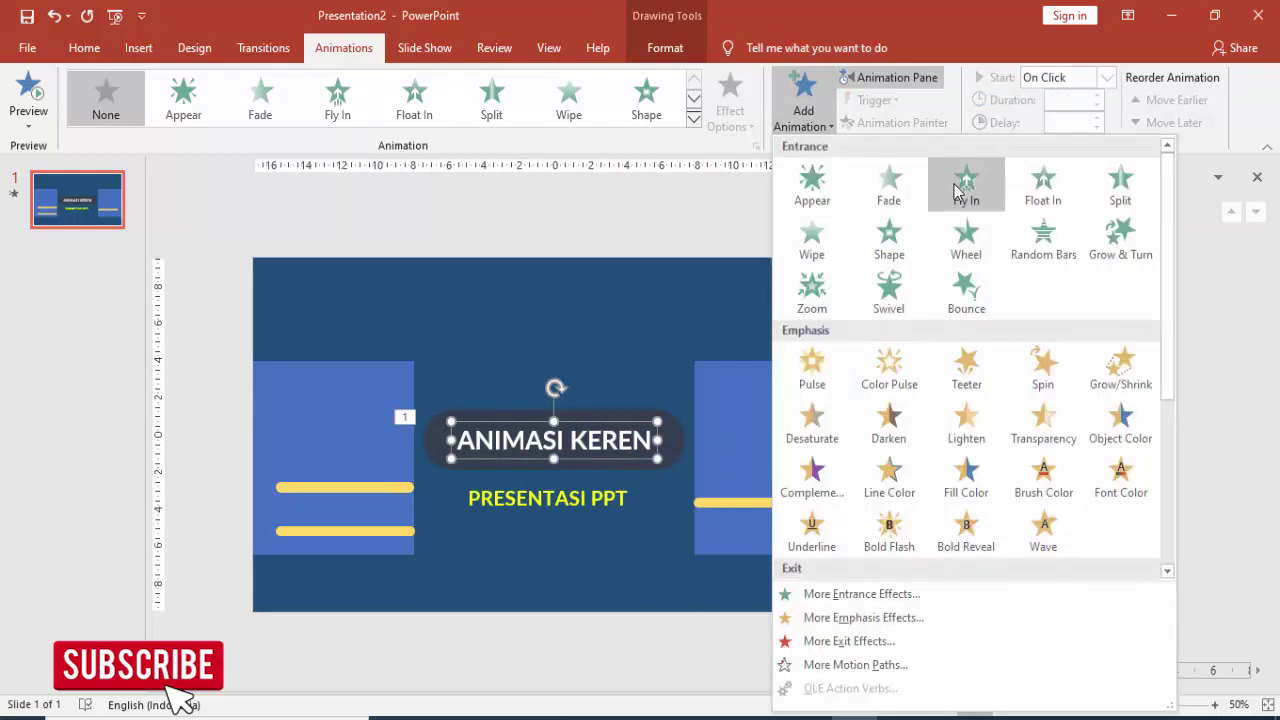
{"action": "left_click", "coordinate": [973, 192]}
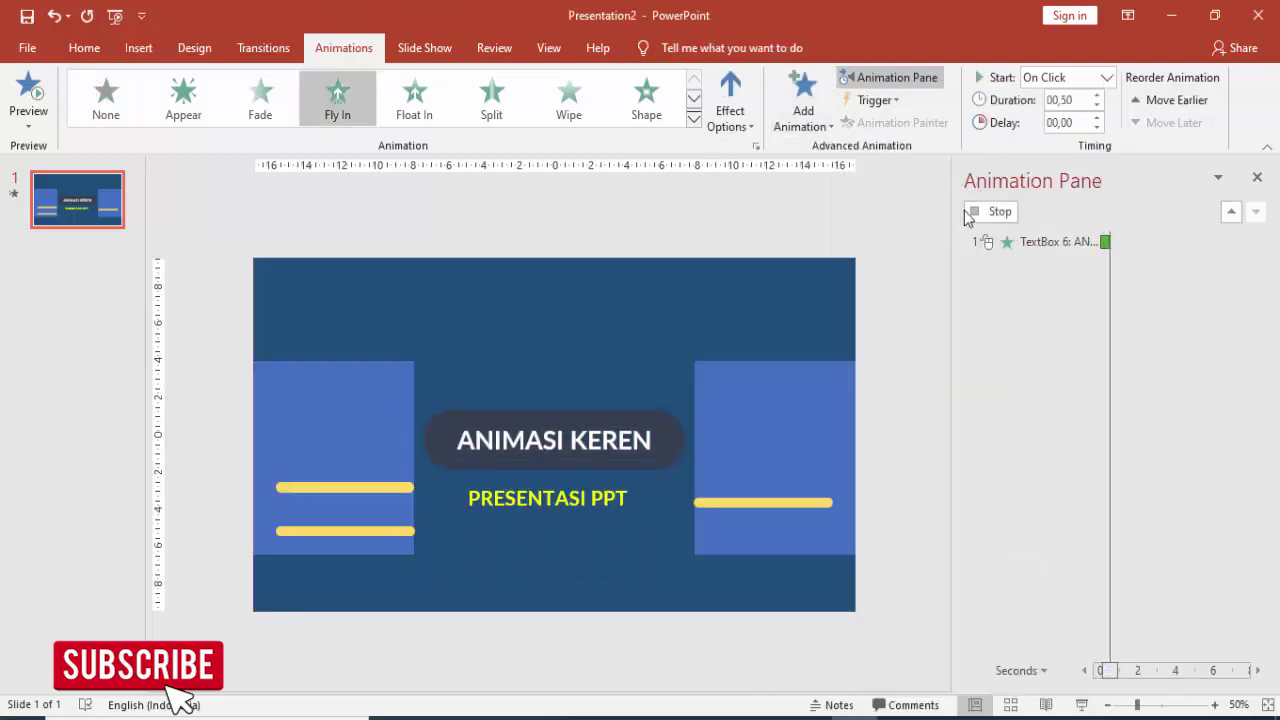
{"action": "left_click", "coordinate": [738, 95]}
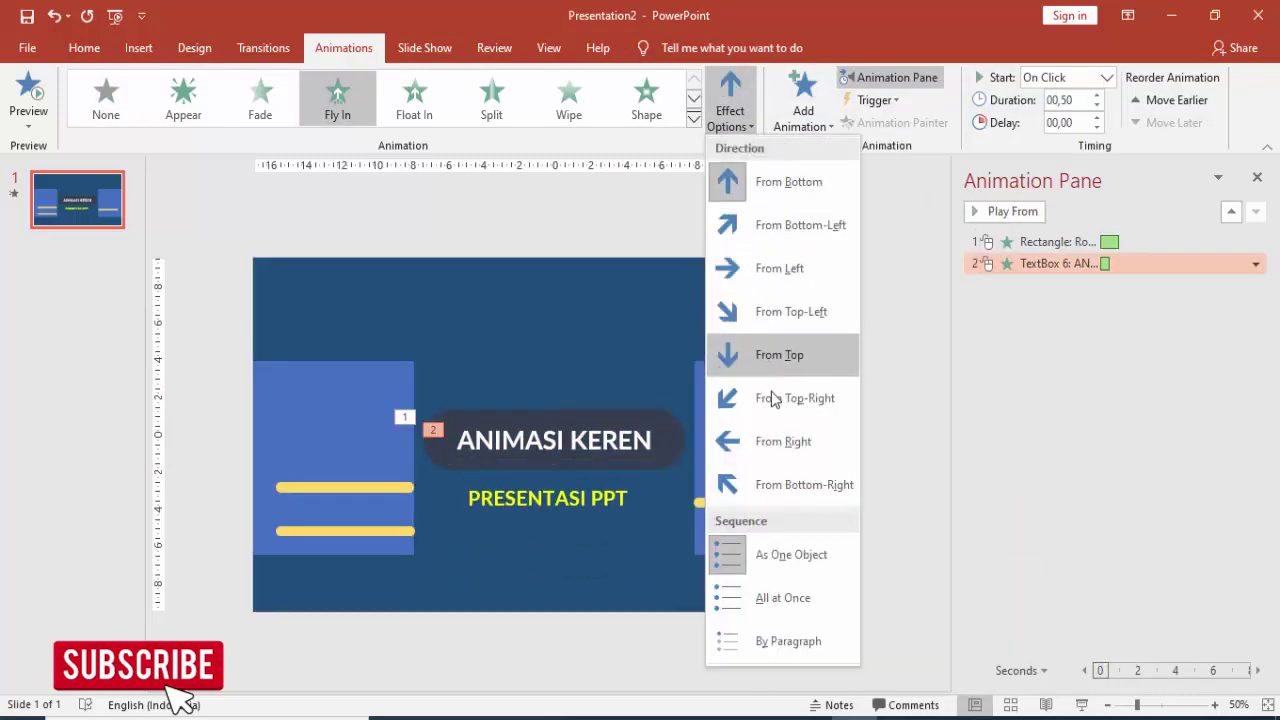
{"action": "left_click", "coordinate": [766, 442]}
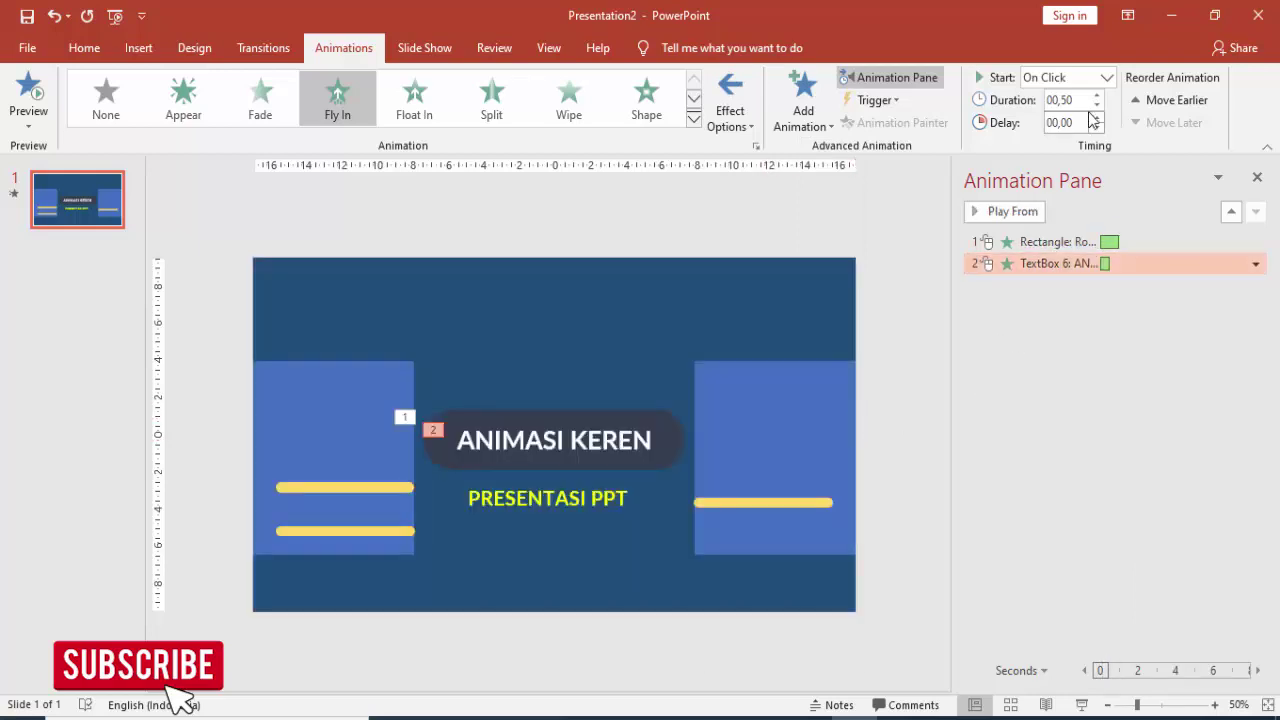
{"action": "left_click", "coordinate": [1106, 80]}
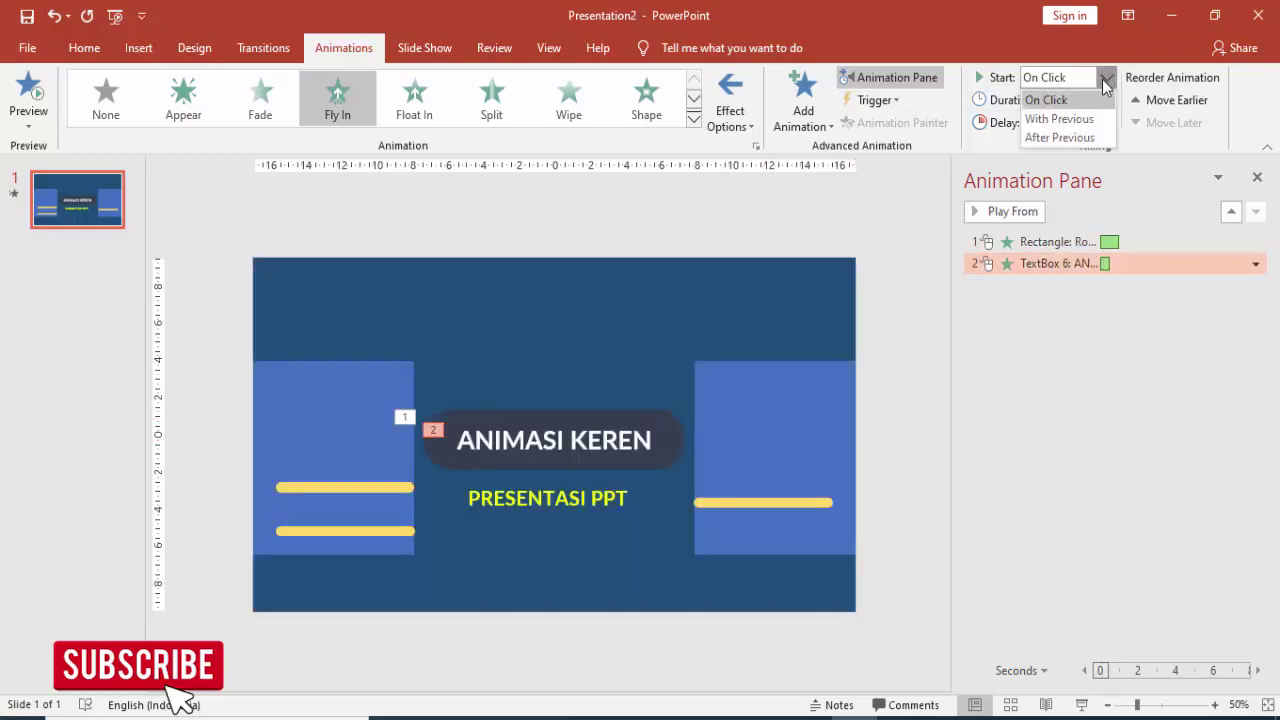
{"action": "left_click", "coordinate": [1093, 138]}
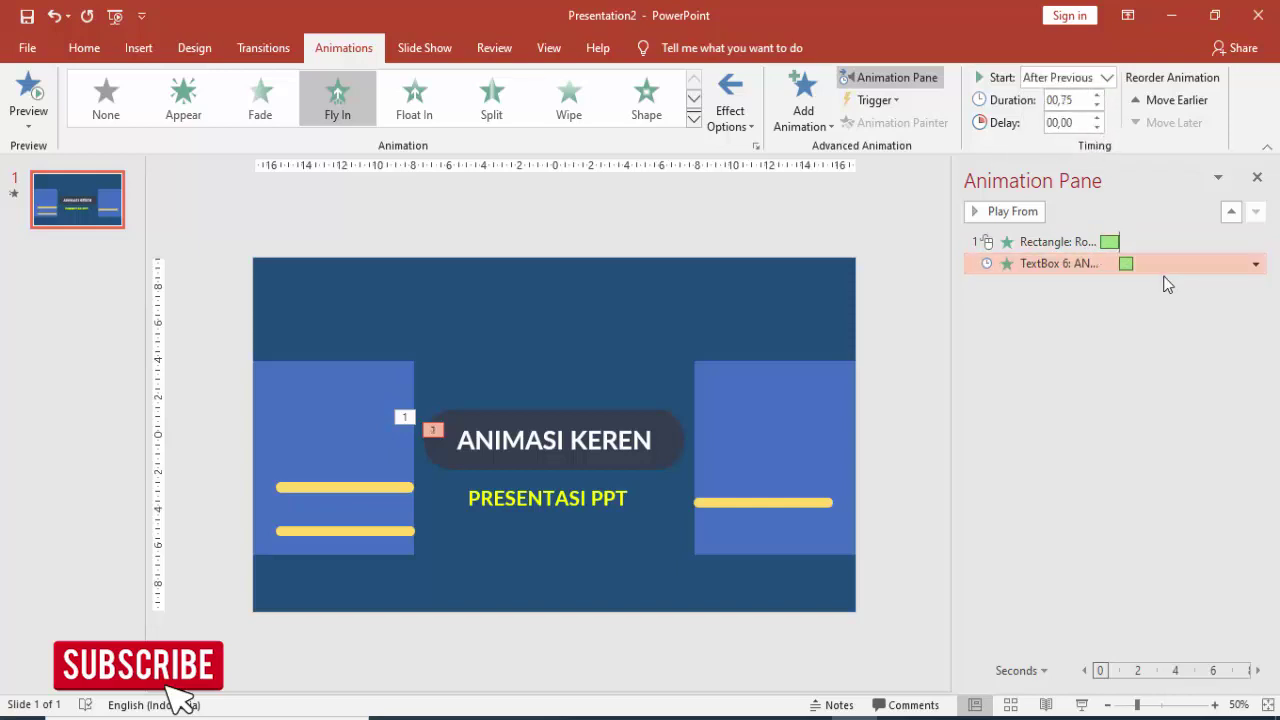
Step: Add a 0.15-second smooth end to the title's fly-in
{"action": "double_click", "coordinate": [1125, 264]}
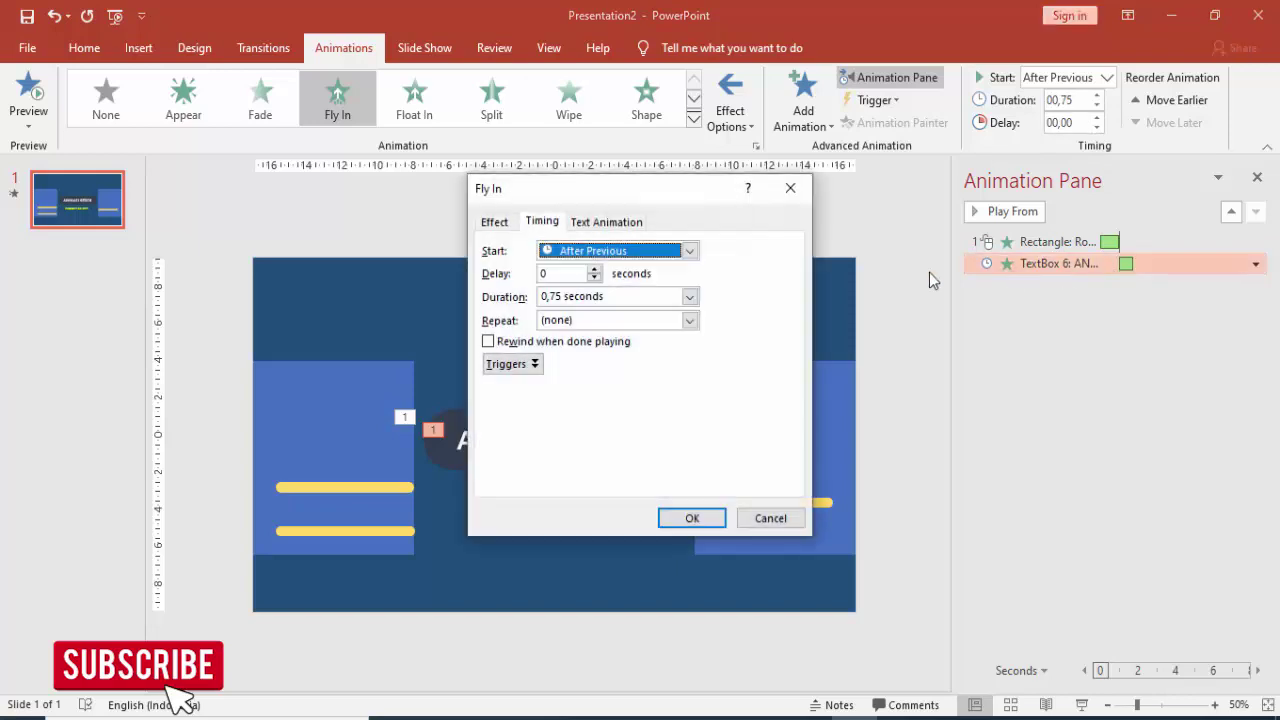
{"action": "left_click", "coordinate": [494, 224]}
{"action": "left_click_drag", "start_coordinate": [589, 321], "coordinate": [622, 322]}
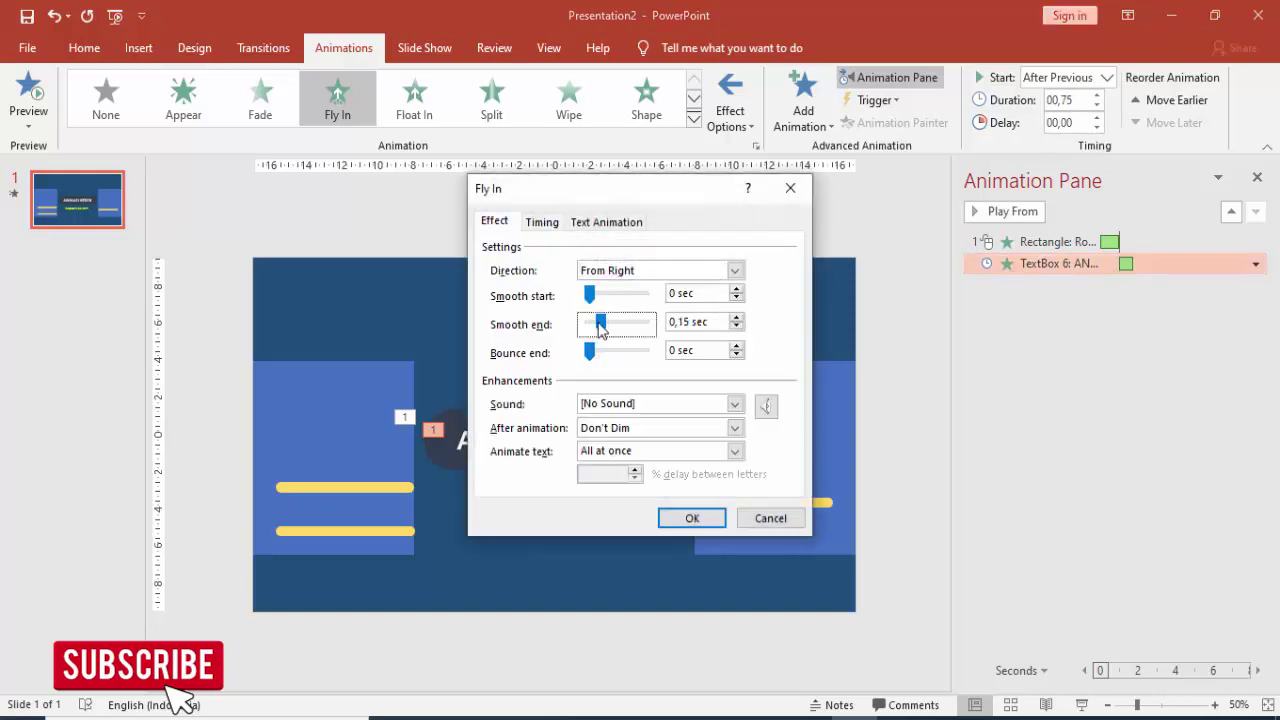
{"action": "left_click", "coordinate": [703, 519]}
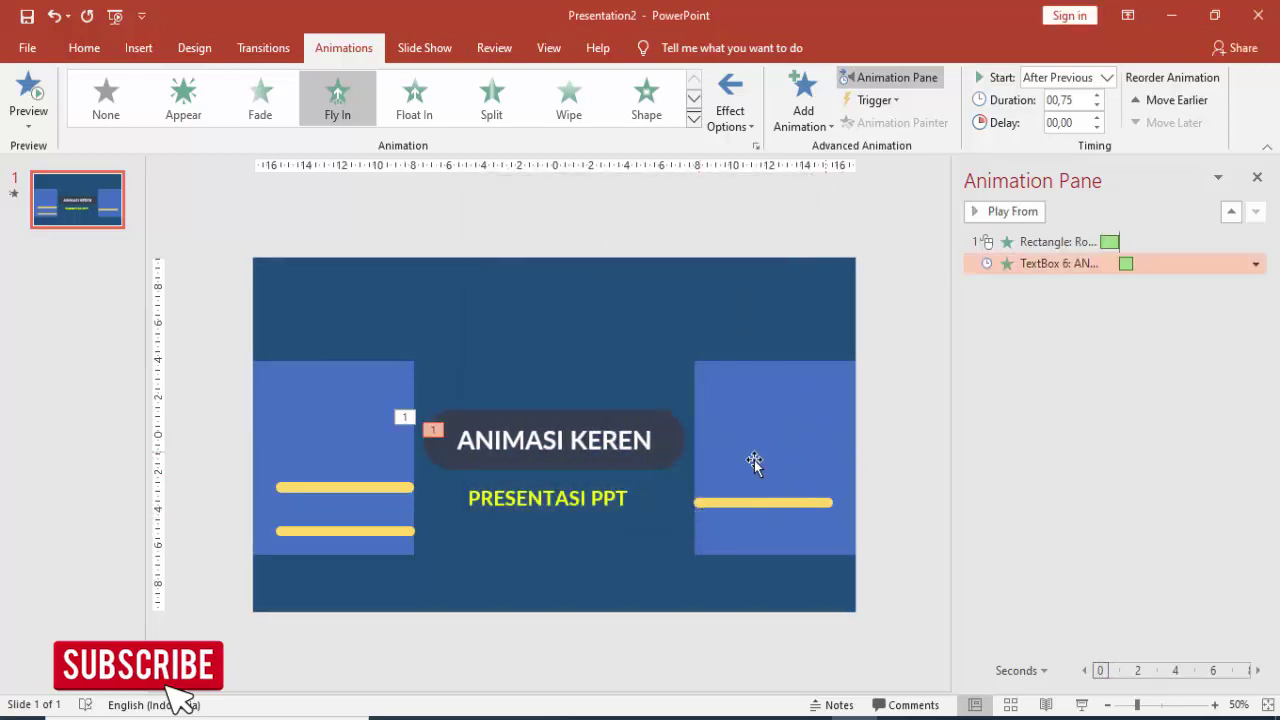
{"action": "left_click", "coordinate": [605, 490]}
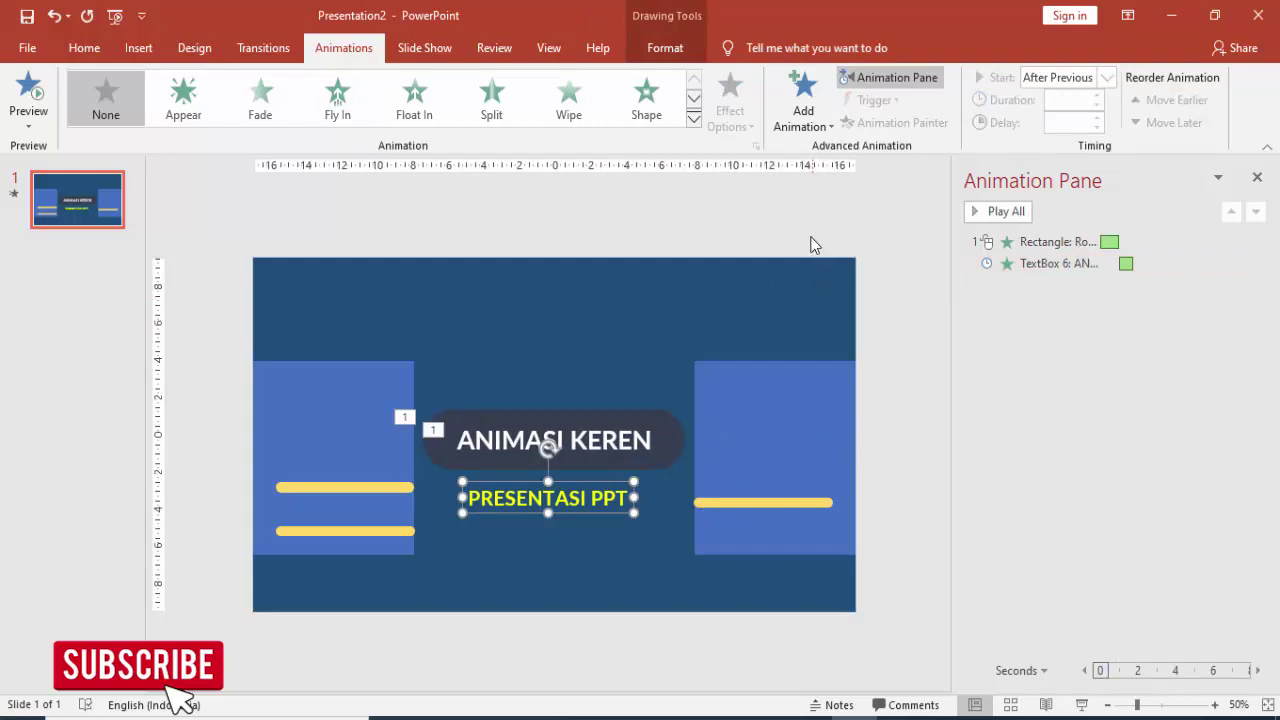
Step: Give the PRESENTASI PPT subtitle a Float In entrance that floats down
{"action": "left_click", "coordinate": [803, 105]}
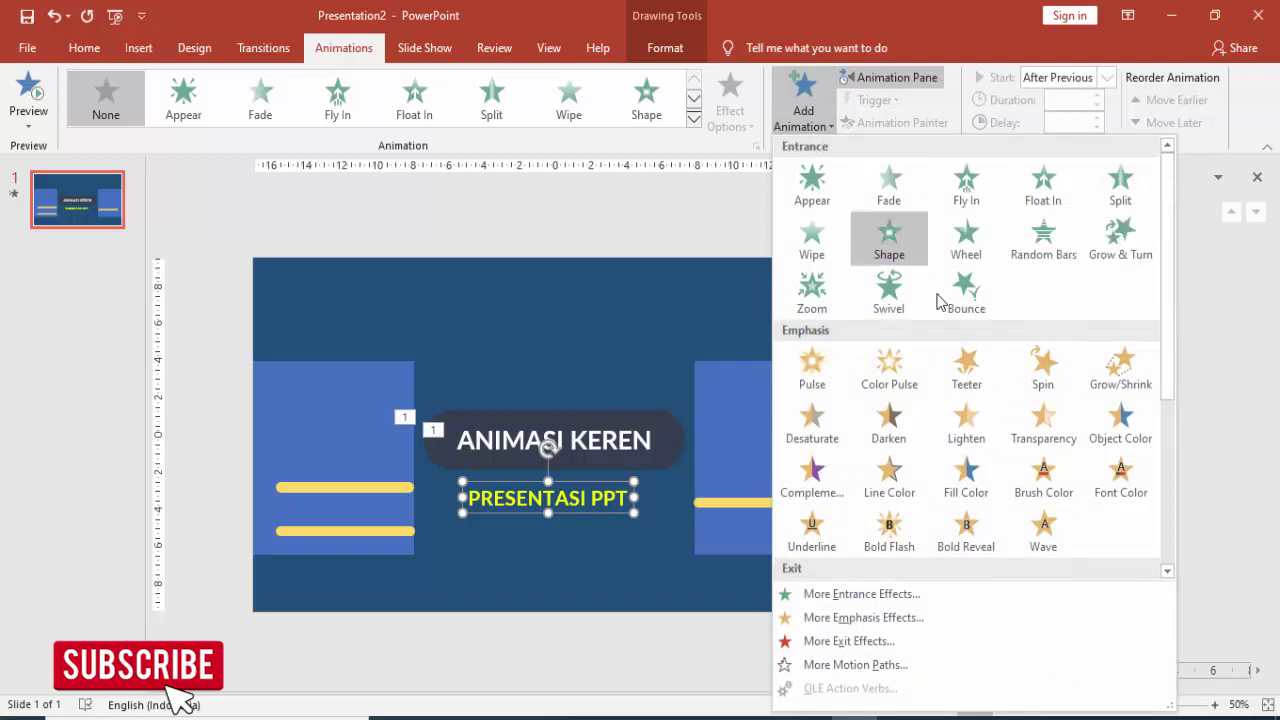
{"action": "left_click", "coordinate": [1058, 197]}
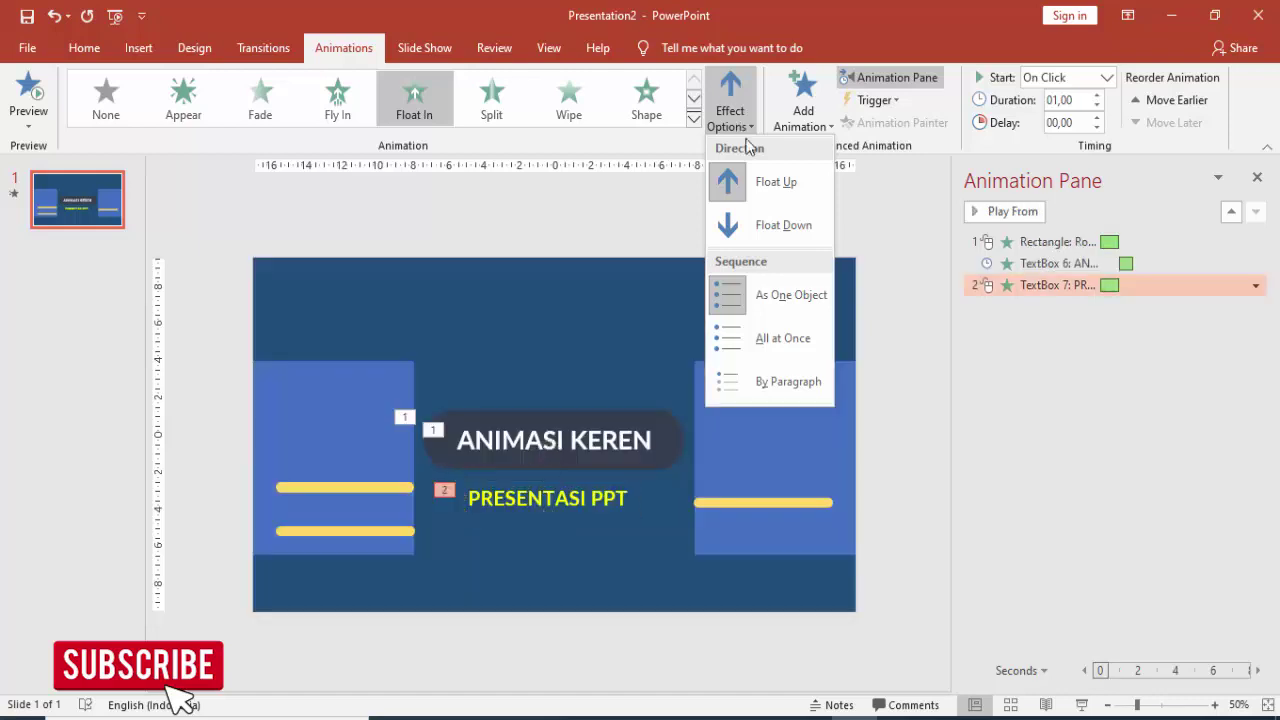
{"action": "left_click", "coordinate": [768, 224]}
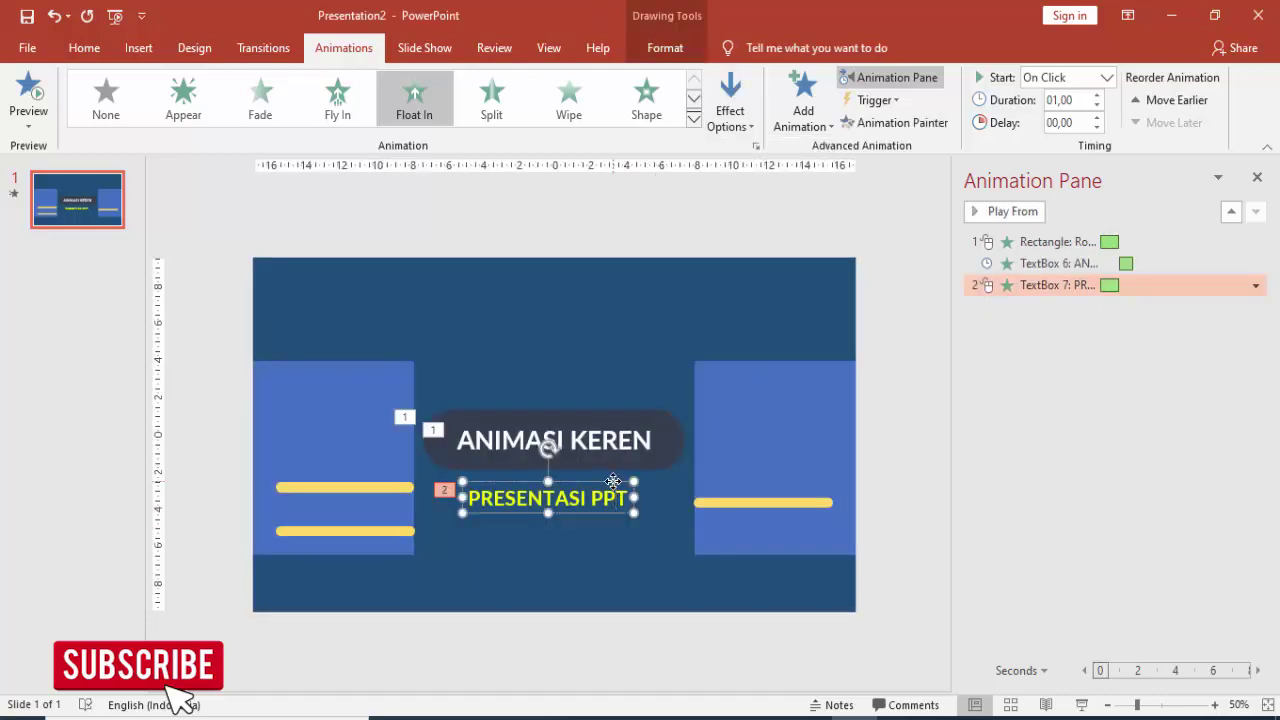
Step: Start the subtitle's float after the previous animation, with a 0.75-second duration
{"action": "left_click", "coordinate": [752, 503]}
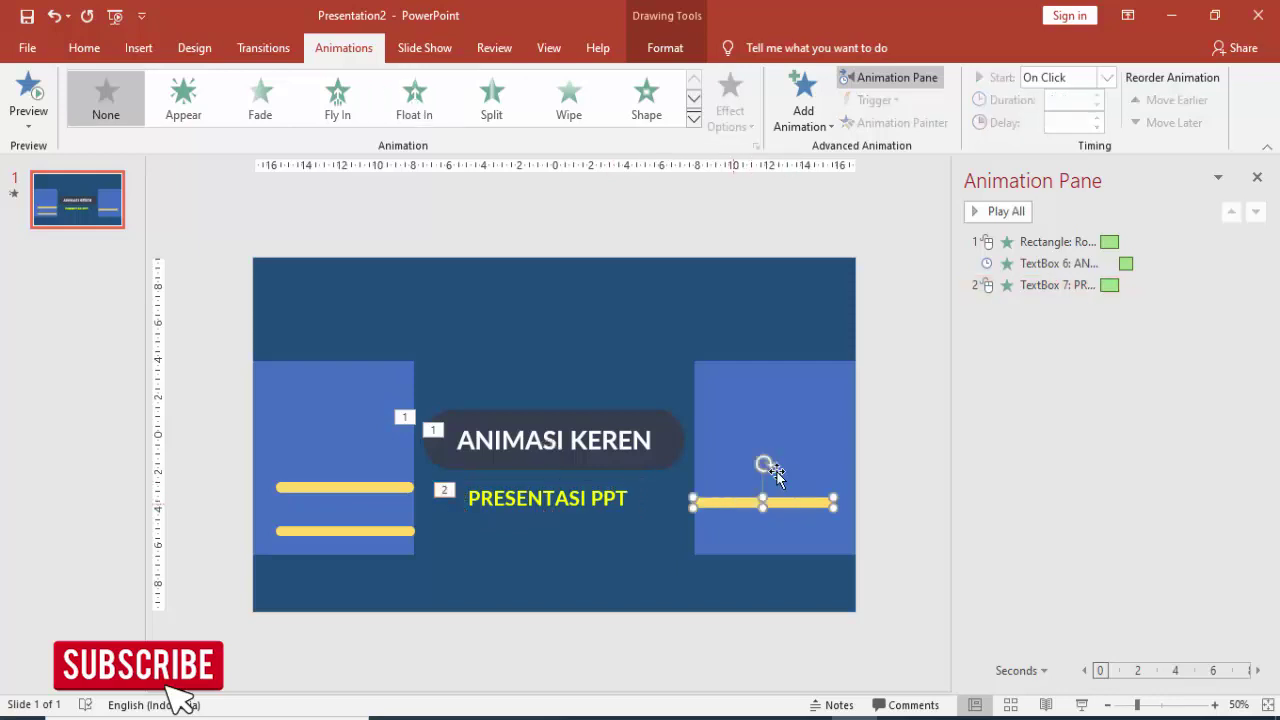
{"action": "left_click", "coordinate": [546, 492]}
{"action": "left_click", "coordinate": [1040, 285]}
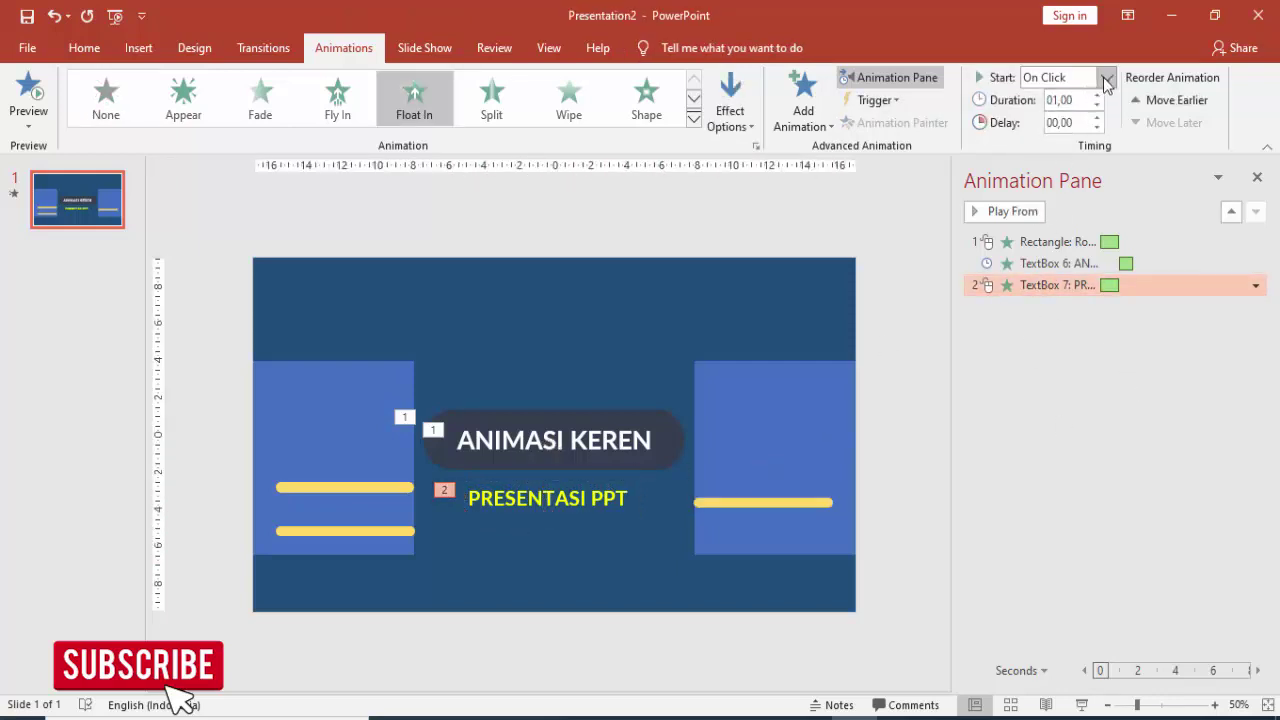
{"action": "left_click", "coordinate": [1105, 78]}
{"action": "left_click", "coordinate": [1094, 134]}
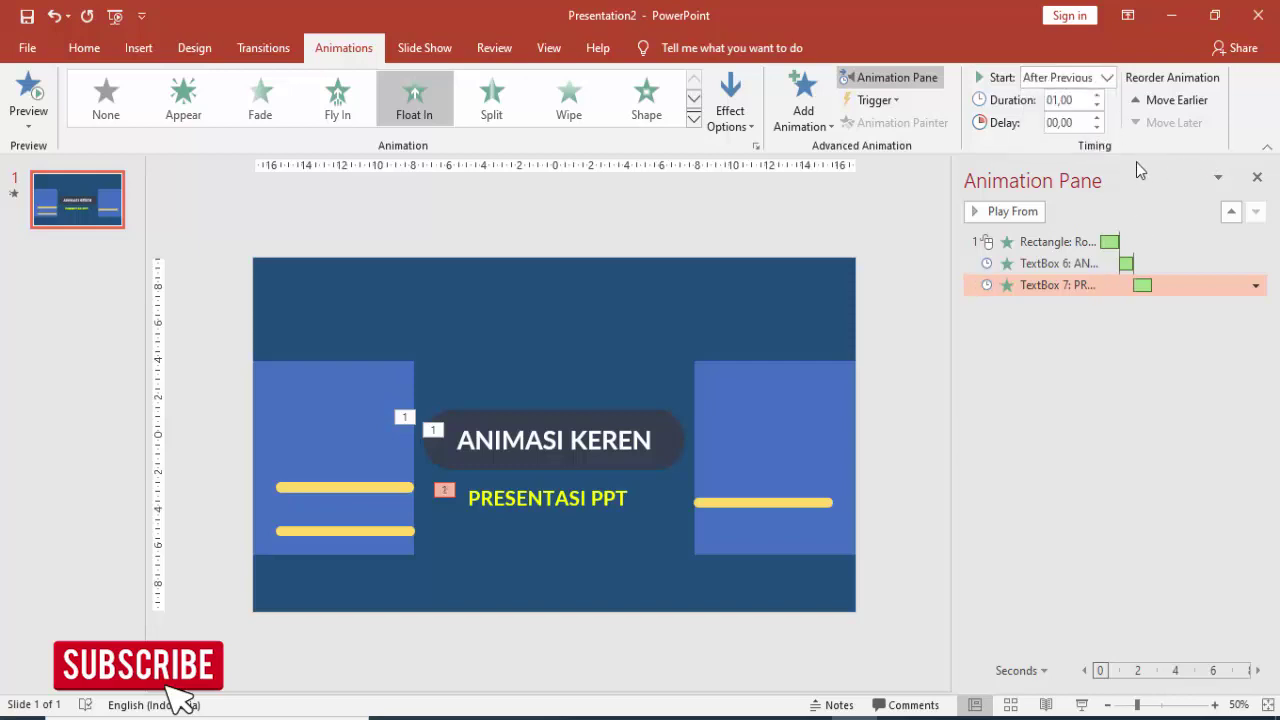
{"action": "left_click", "coordinate": [1097, 118]}
{"action": "left_click", "coordinate": [703, 503]}
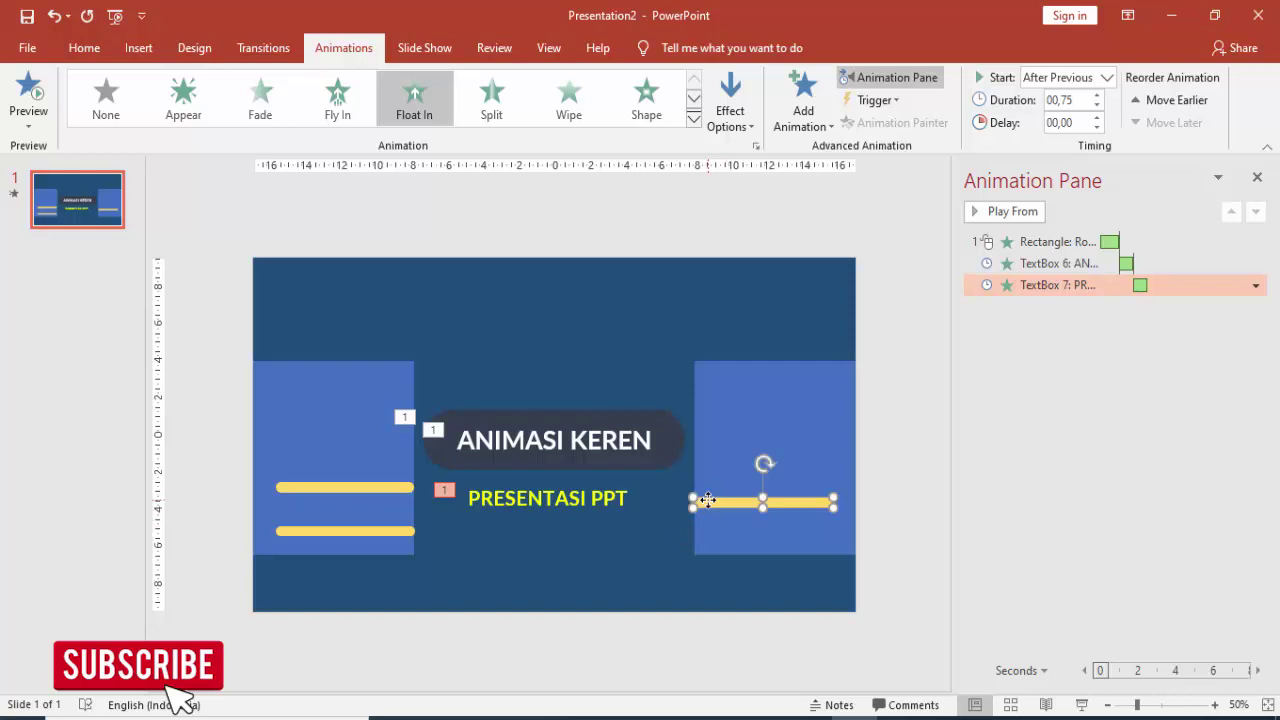
Step: Give the upper-left yellow line a Fly In entrance from the right
{"action": "left_click", "coordinate": [393, 494]}
{"action": "left_click", "coordinate": [743, 501]}
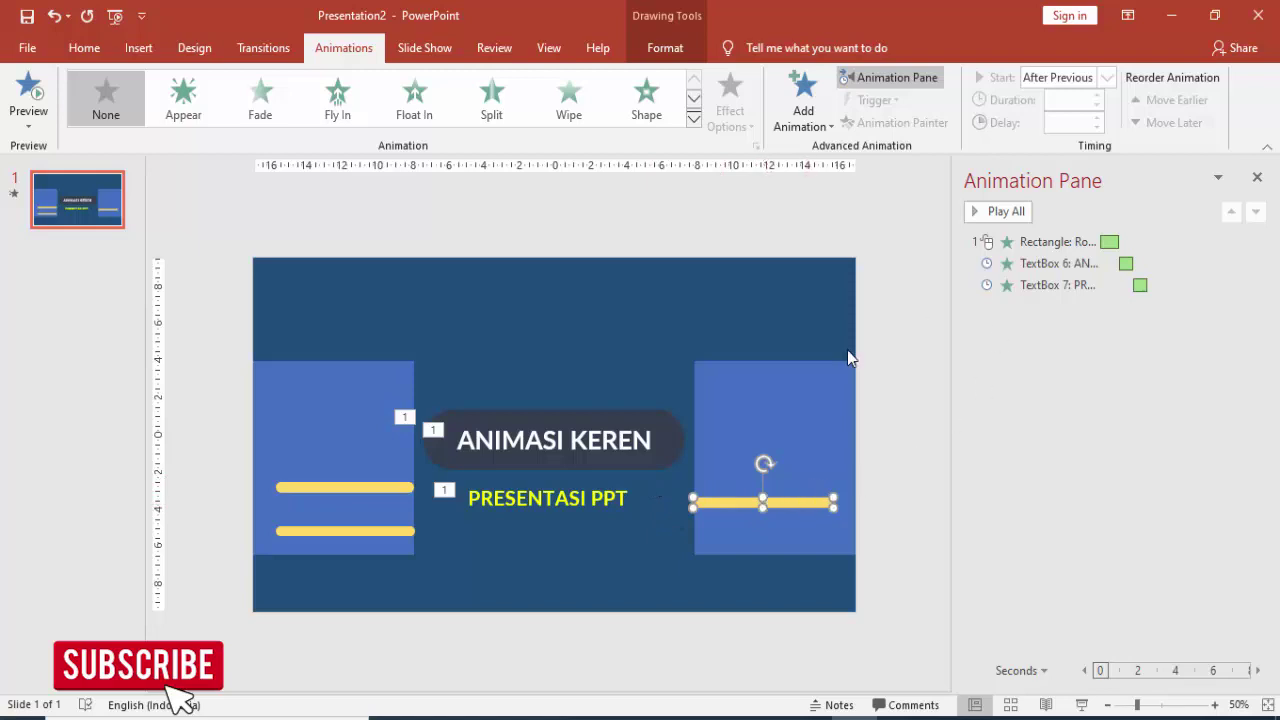
{"action": "left_click", "coordinate": [377, 487]}
{"action": "left_click", "coordinate": [809, 94]}
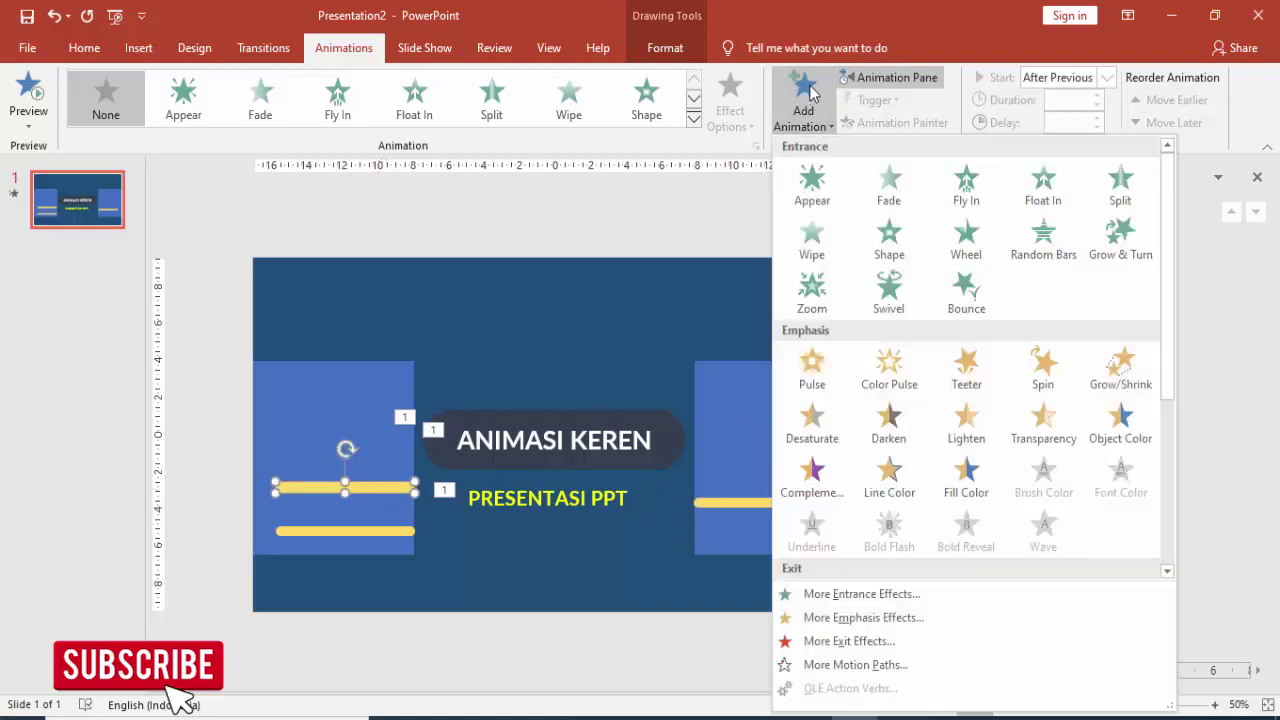
{"action": "left_click", "coordinate": [966, 190]}
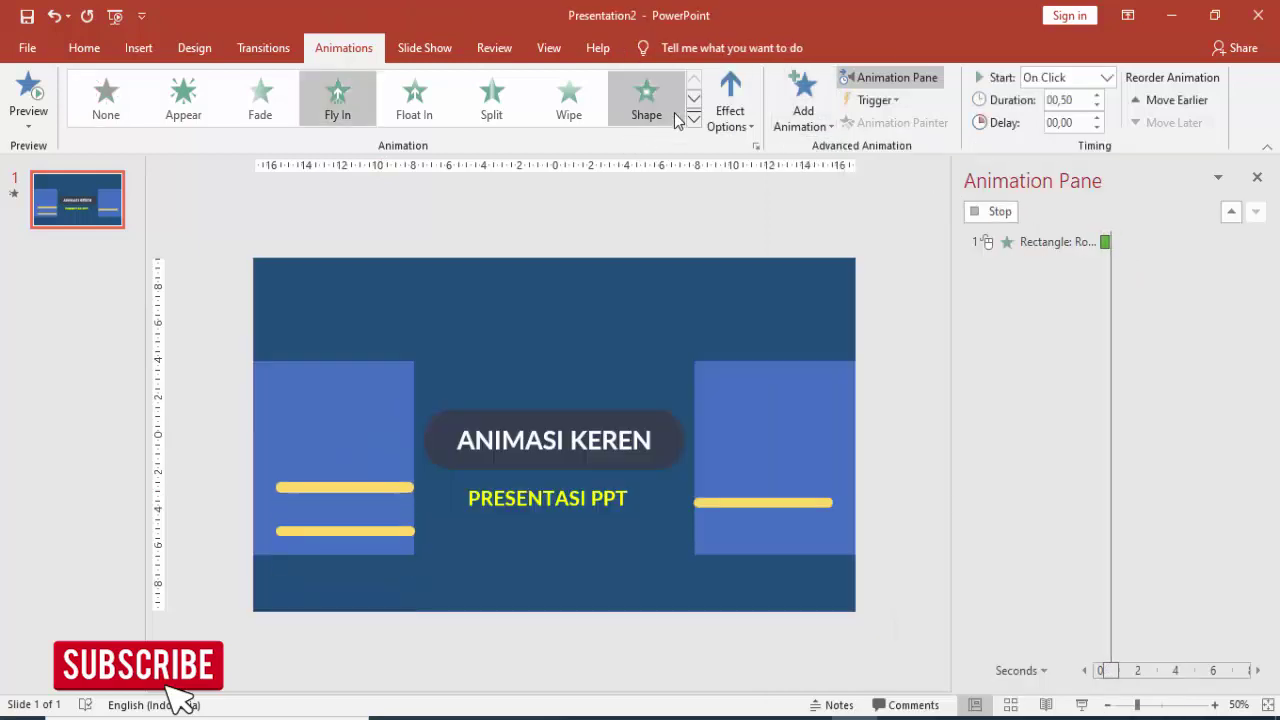
{"action": "left_click", "coordinate": [730, 95]}
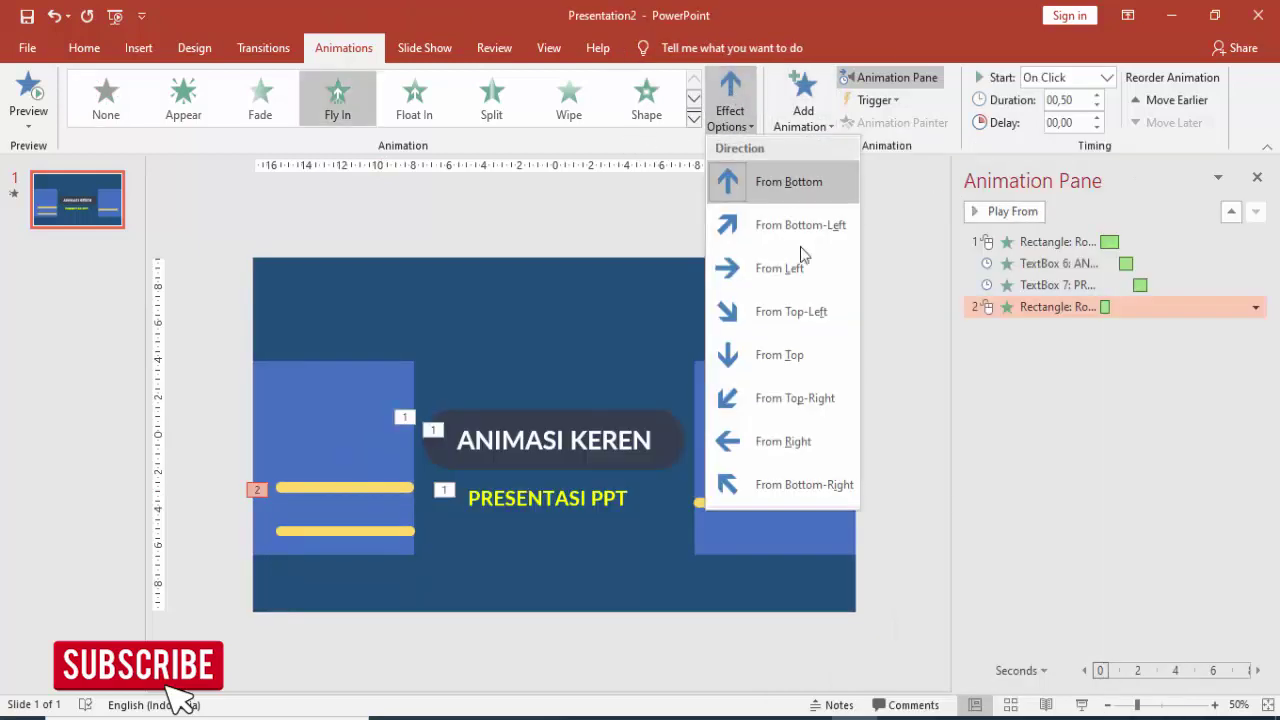
{"action": "left_click", "coordinate": [797, 438]}
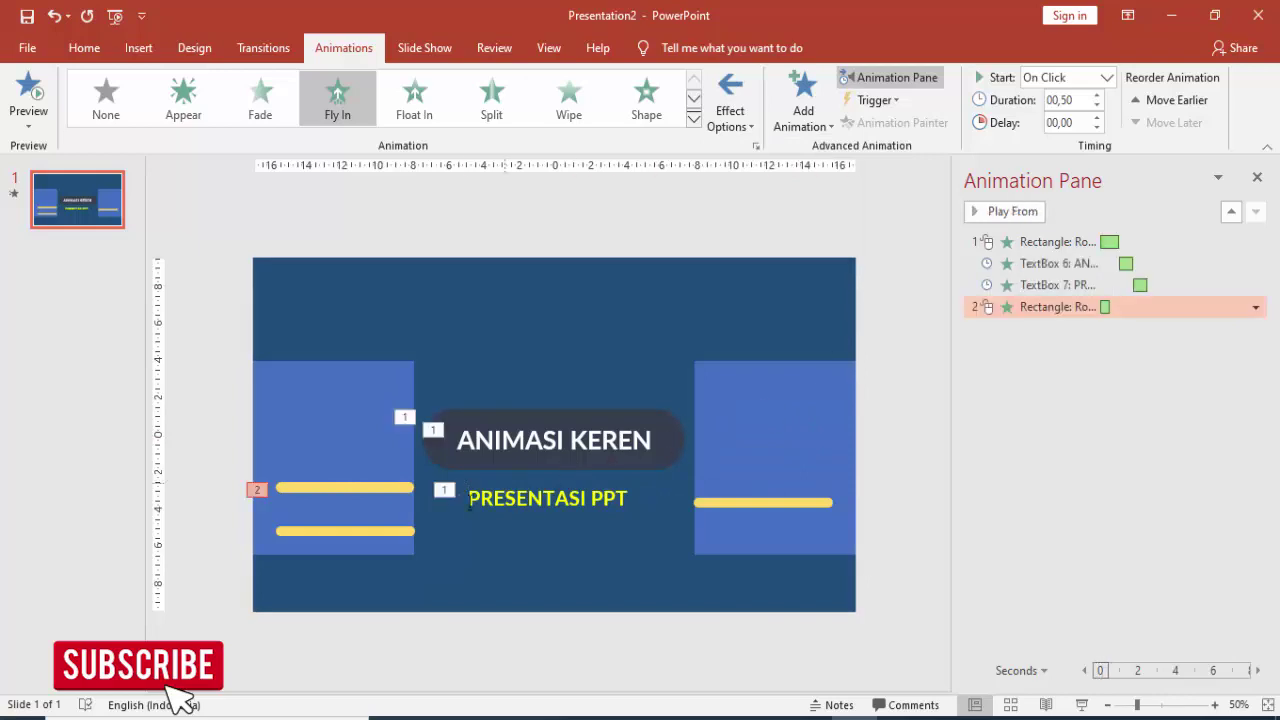
Step: Copy that Fly In to the lower-left and right yellow lines, with the right line entering from the left
{"action": "left_click", "coordinate": [392, 492]}
{"action": "left_click", "coordinate": [880, 123]}
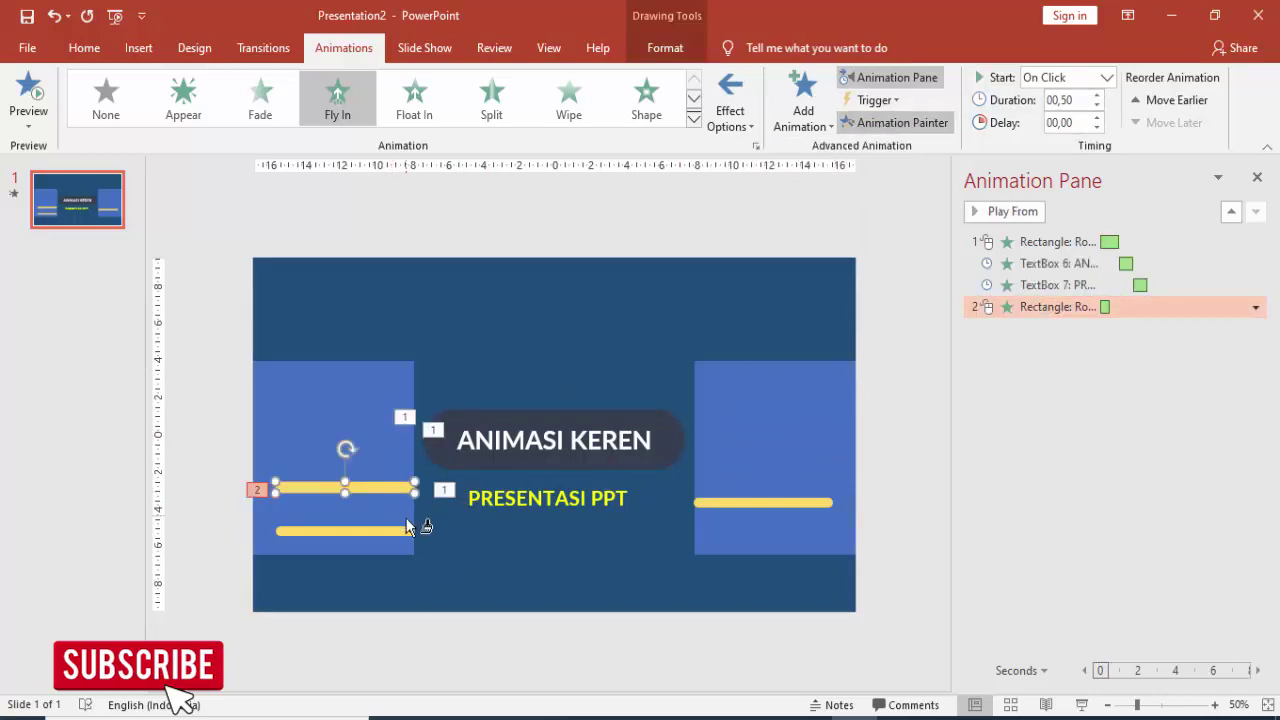
{"action": "left_click", "coordinate": [400, 531]}
{"action": "left_click", "coordinate": [398, 540]}
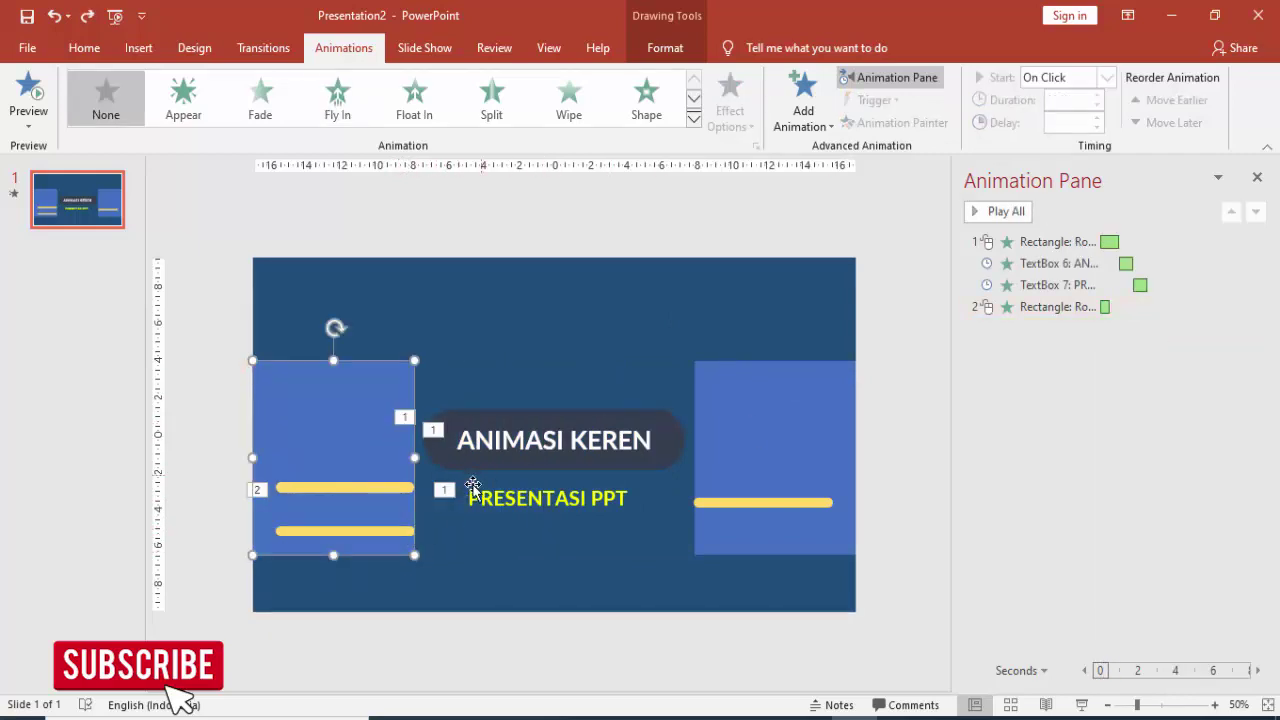
{"action": "left_click", "coordinate": [395, 490]}
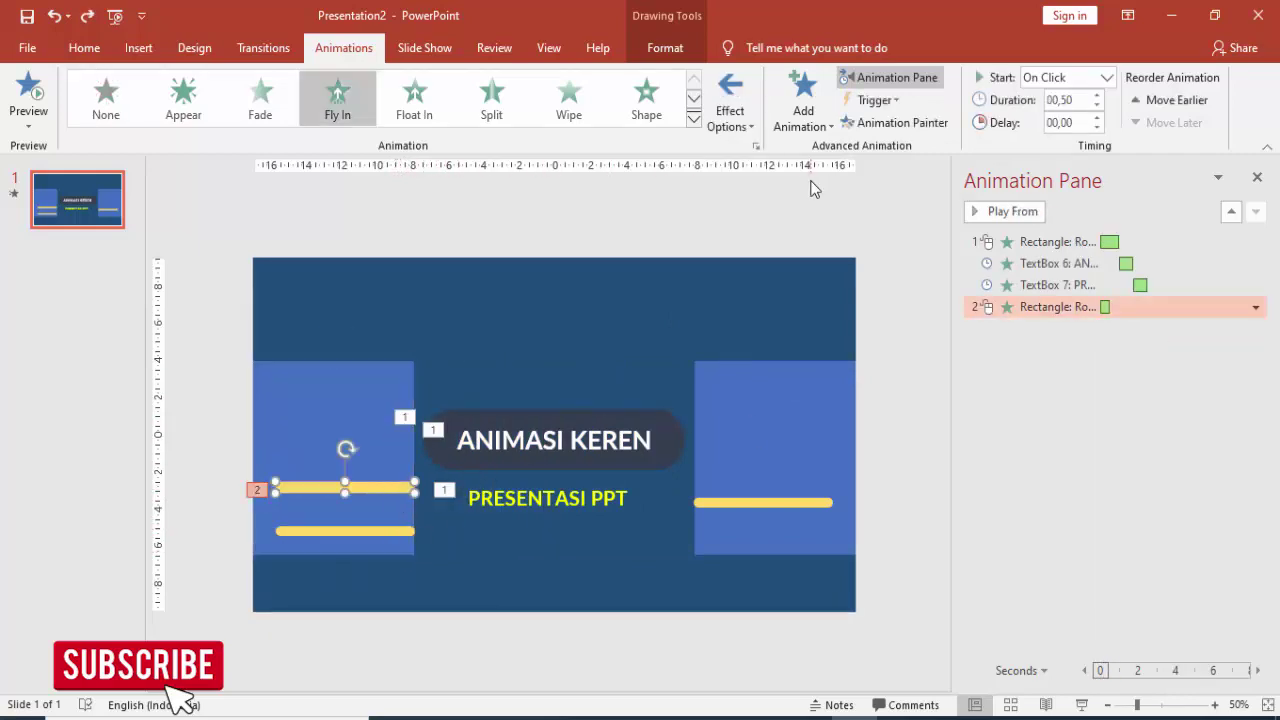
{"action": "left_click", "coordinate": [873, 112]}
{"action": "left_click", "coordinate": [379, 532]}
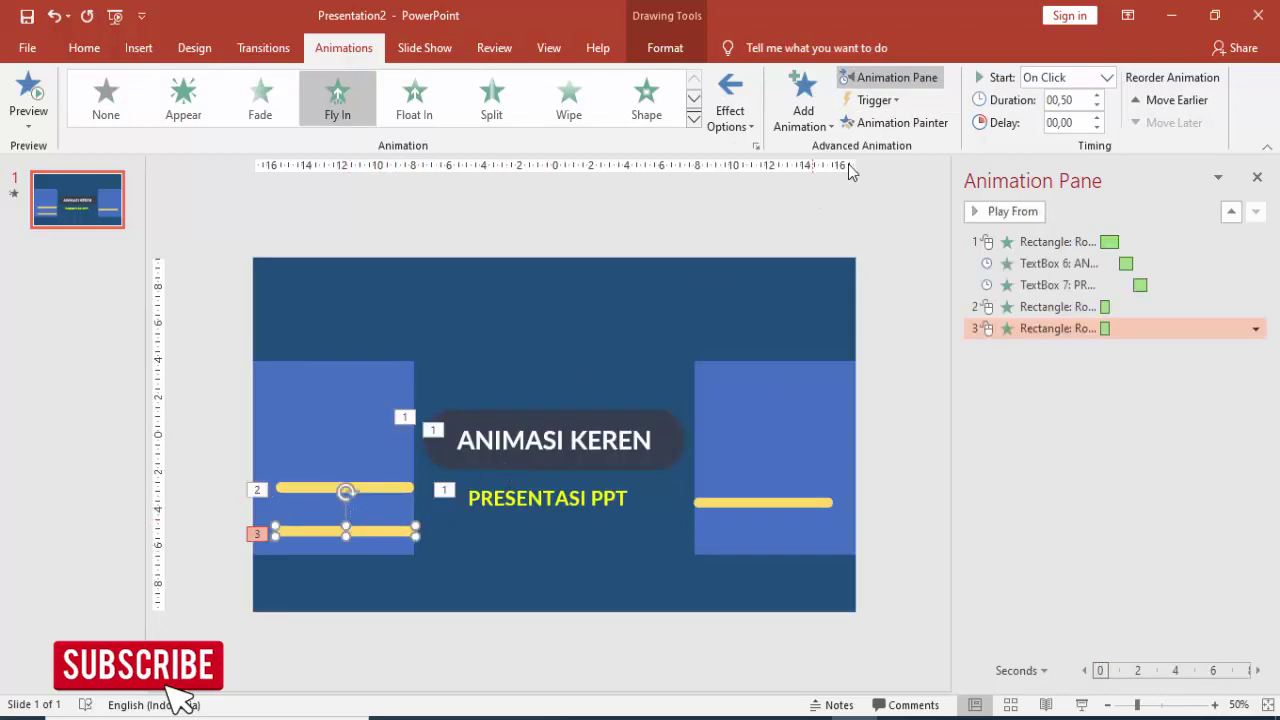
{"action": "left_click", "coordinate": [790, 503]}
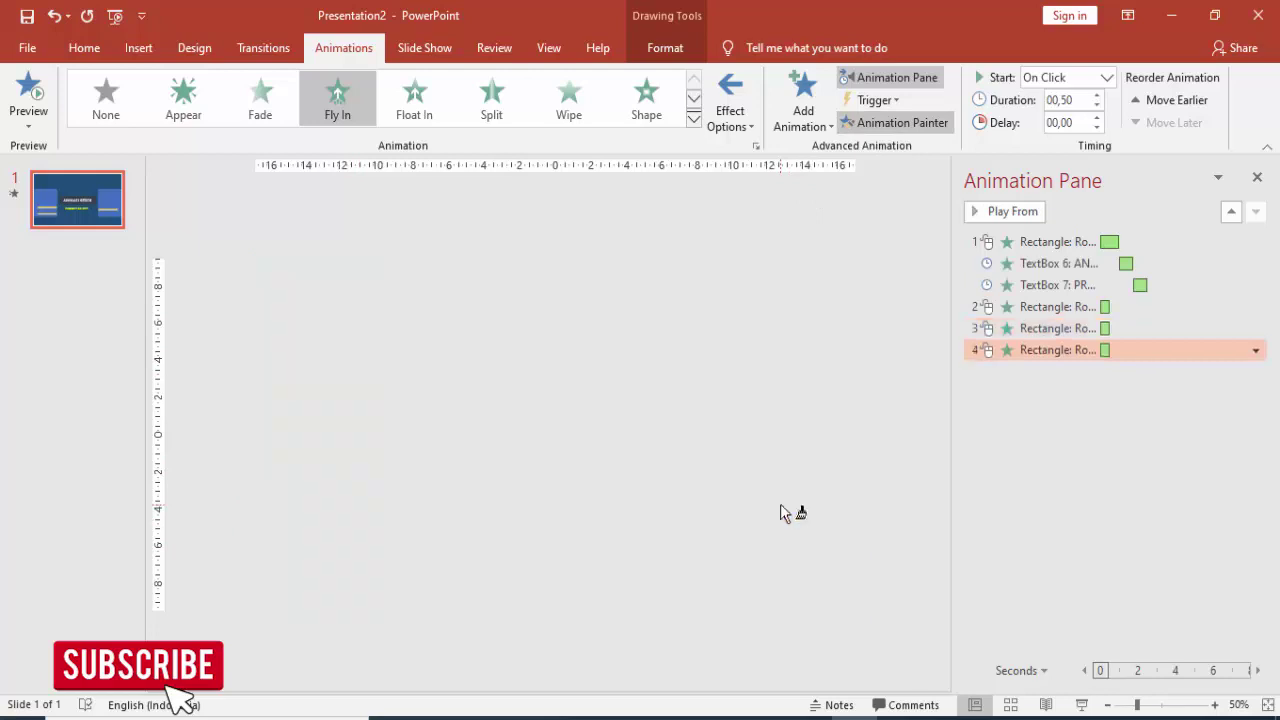
{"action": "left_click", "coordinate": [746, 112]}
{"action": "left_click", "coordinate": [778, 266]}
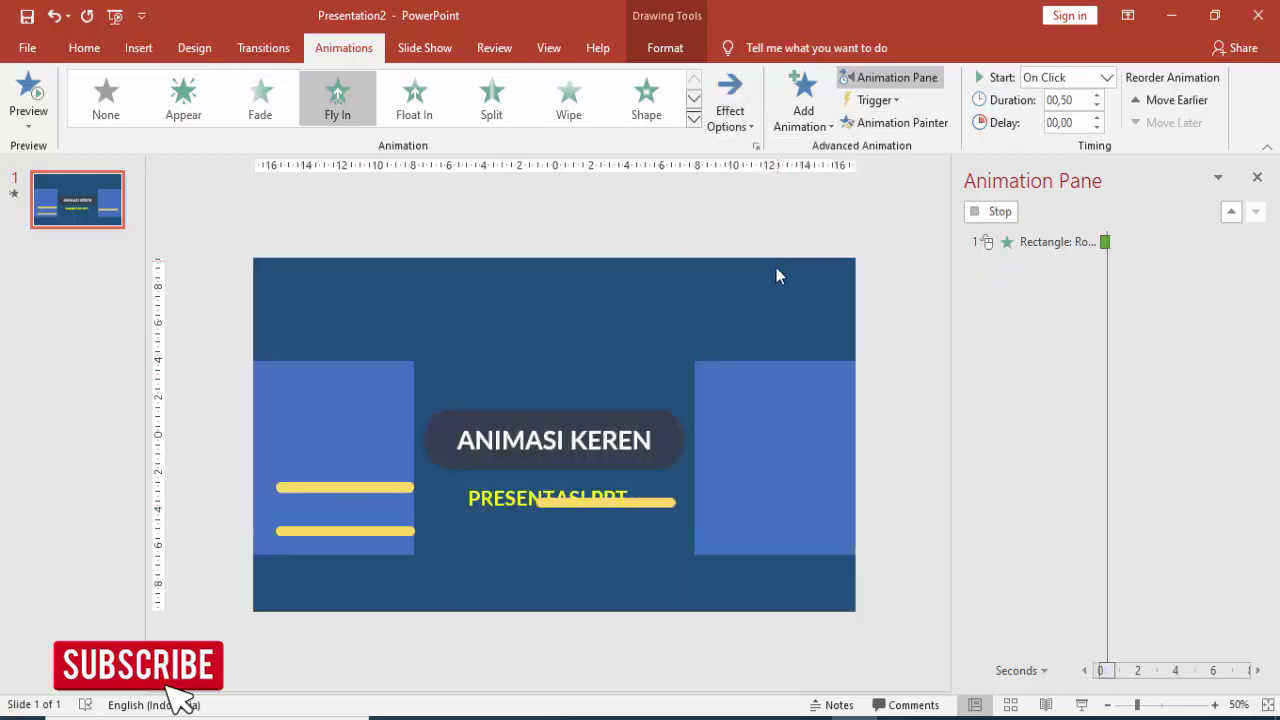
Step: Move the three yellow line animations to the top of the Animation Pane
{"action": "left_click", "coordinate": [1045, 307]}
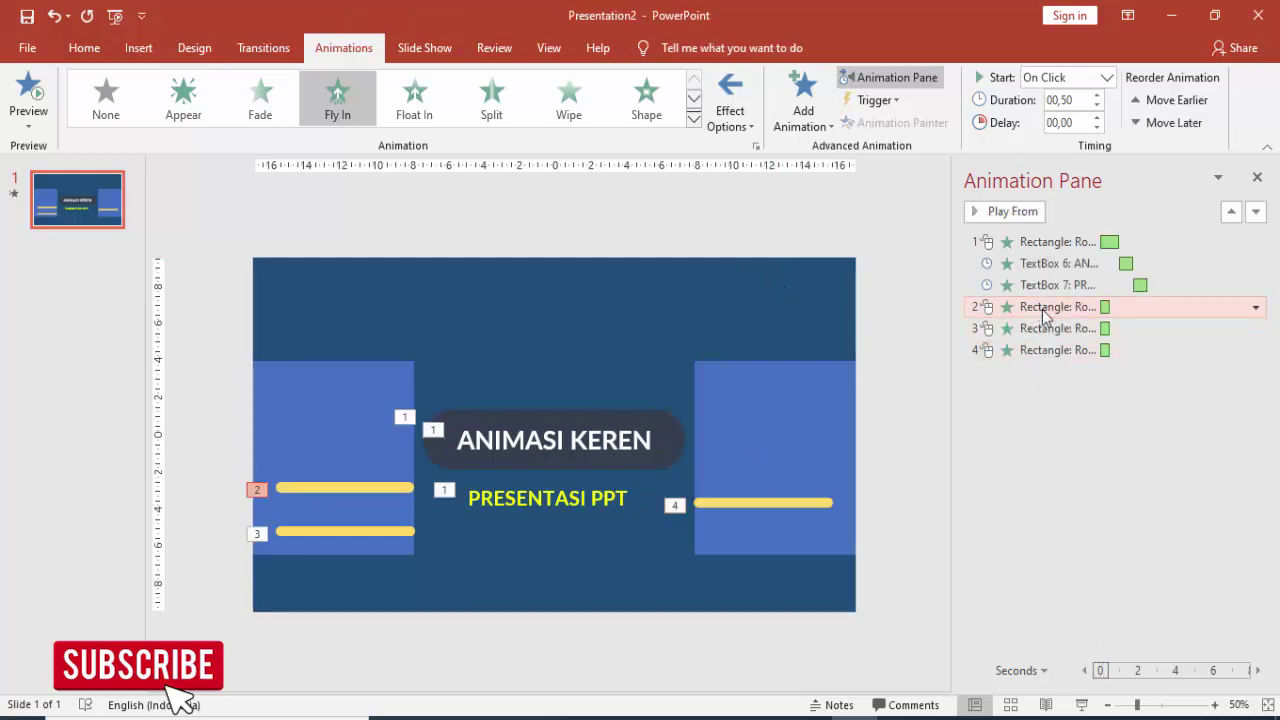
{"action": "left_click", "coordinate": [1049, 352], "text": "shift"}
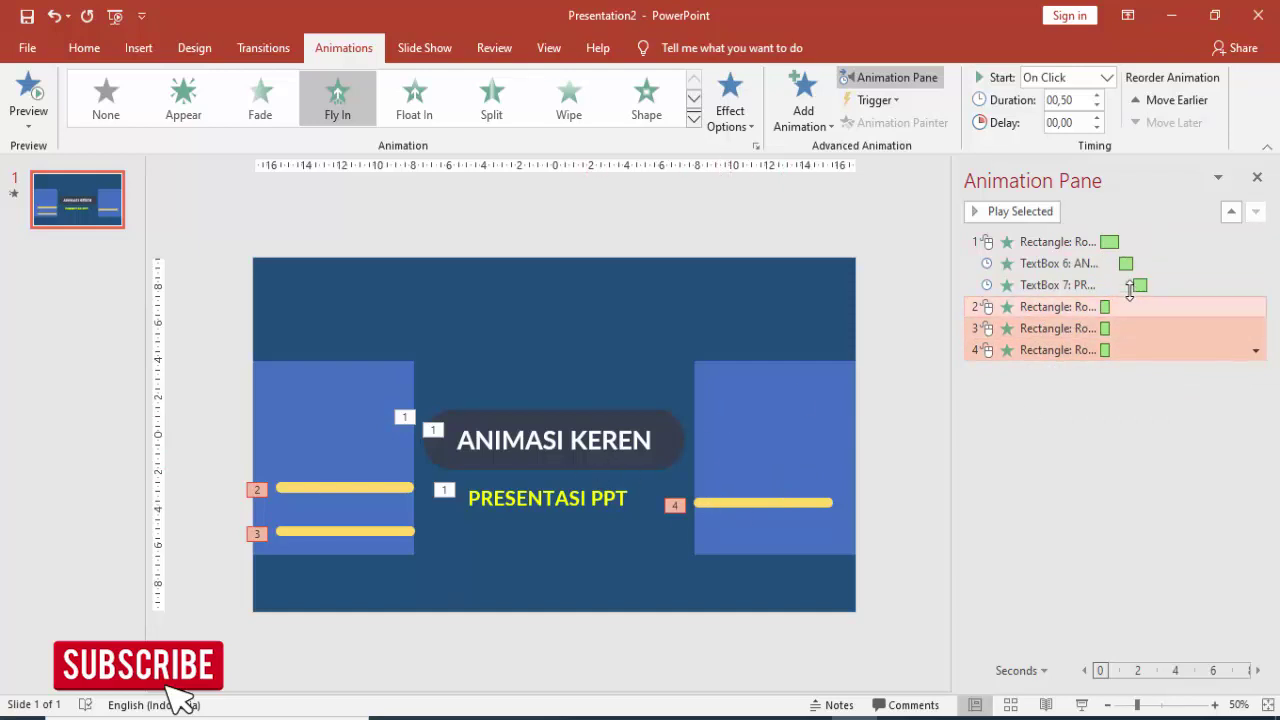
{"action": "left_click", "coordinate": [1231, 213]}
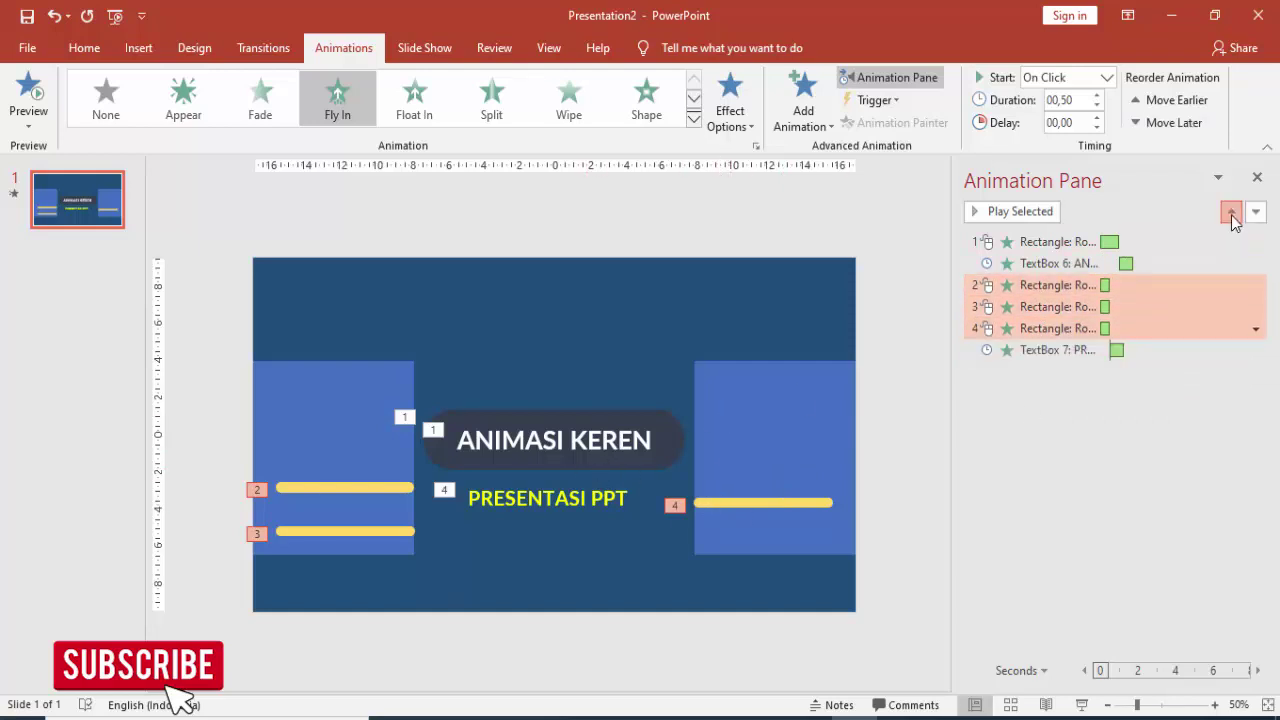
{"action": "left_click", "coordinate": [1231, 213]}
{"action": "left_click", "coordinate": [1231, 213]}
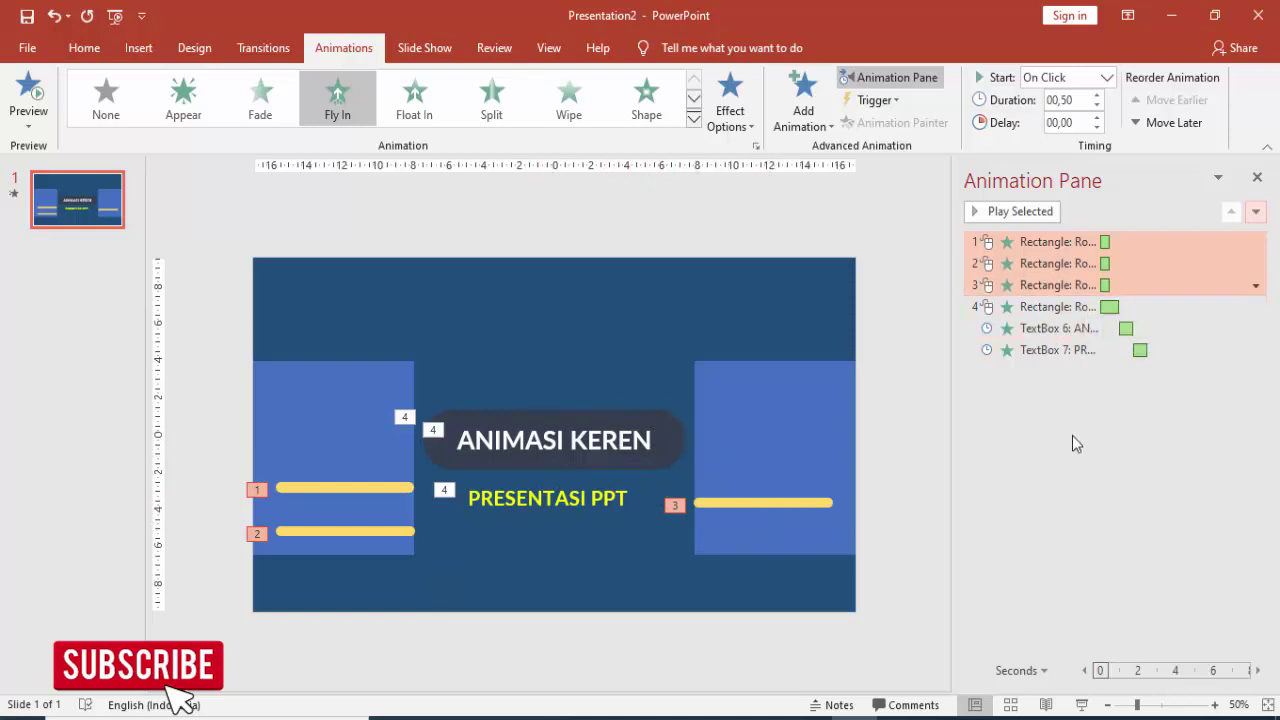
Step: Set the lower-left and right yellow line animations to start With Previous
{"action": "left_click", "coordinate": [1058, 263]}
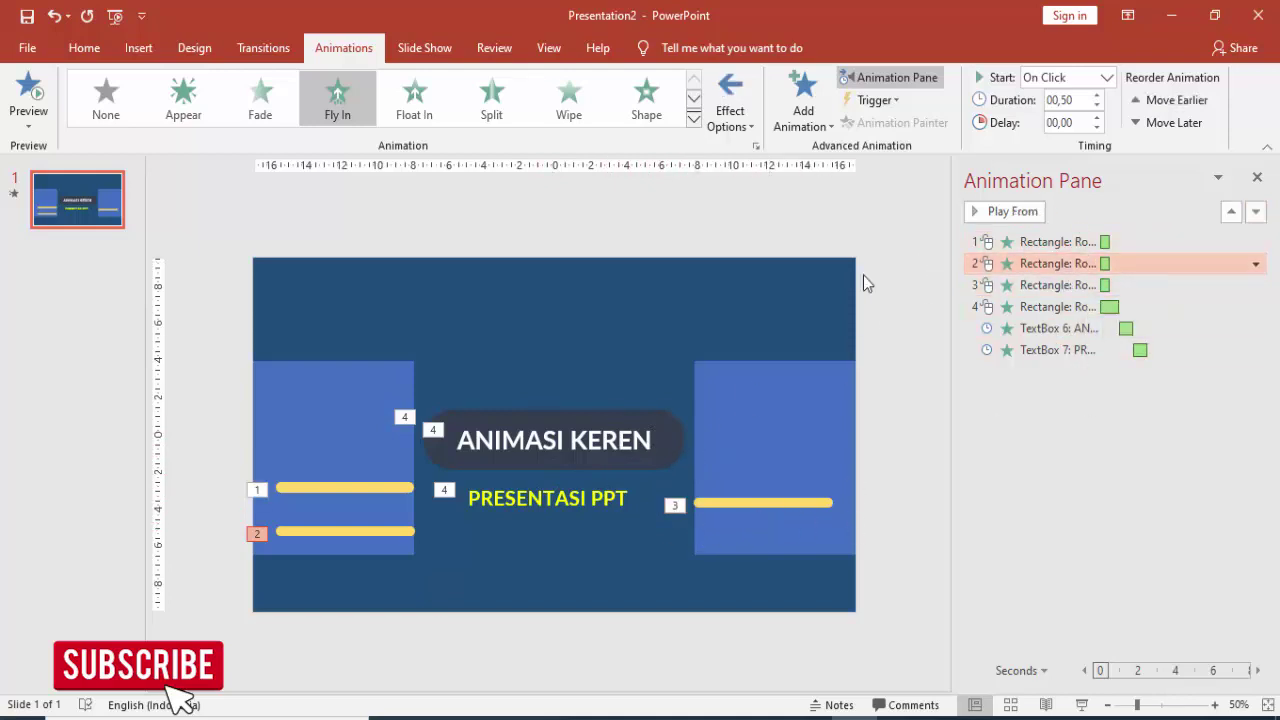
{"action": "left_click", "coordinate": [338, 488]}
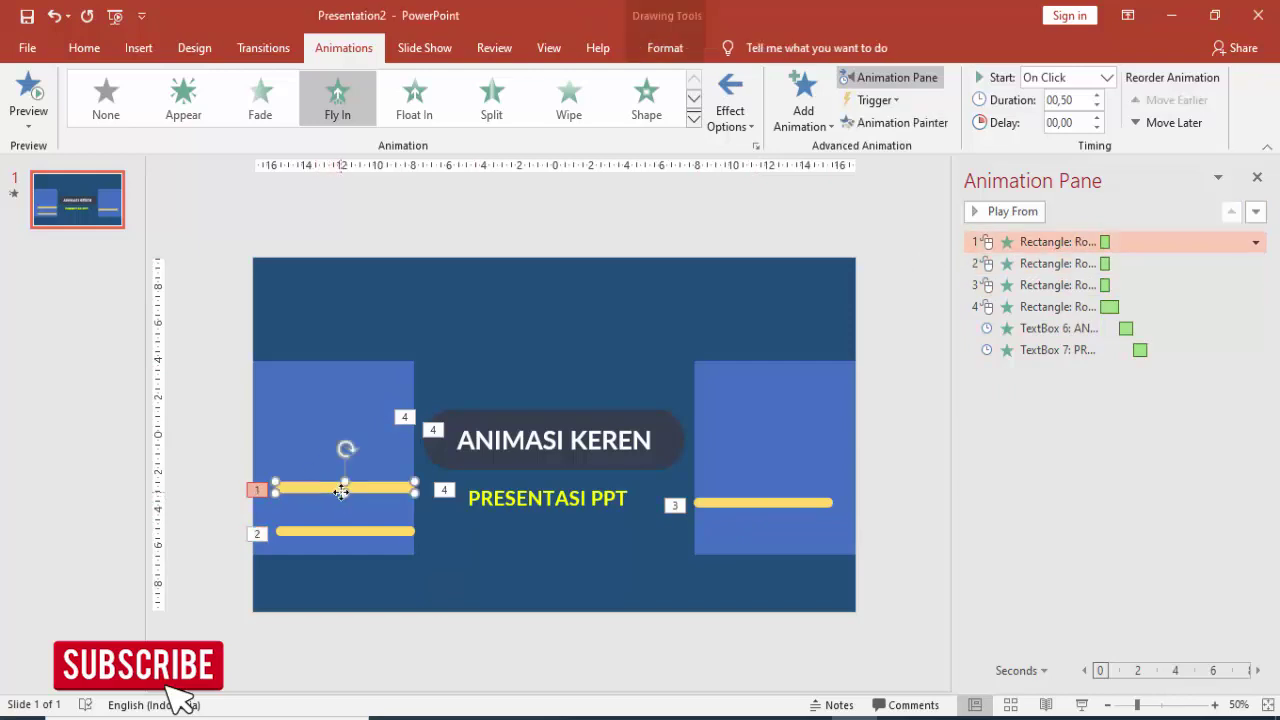
{"action": "left_click", "coordinate": [1060, 263]}
{"action": "left_click", "coordinate": [1106, 77]}
{"action": "left_click", "coordinate": [1065, 114]}
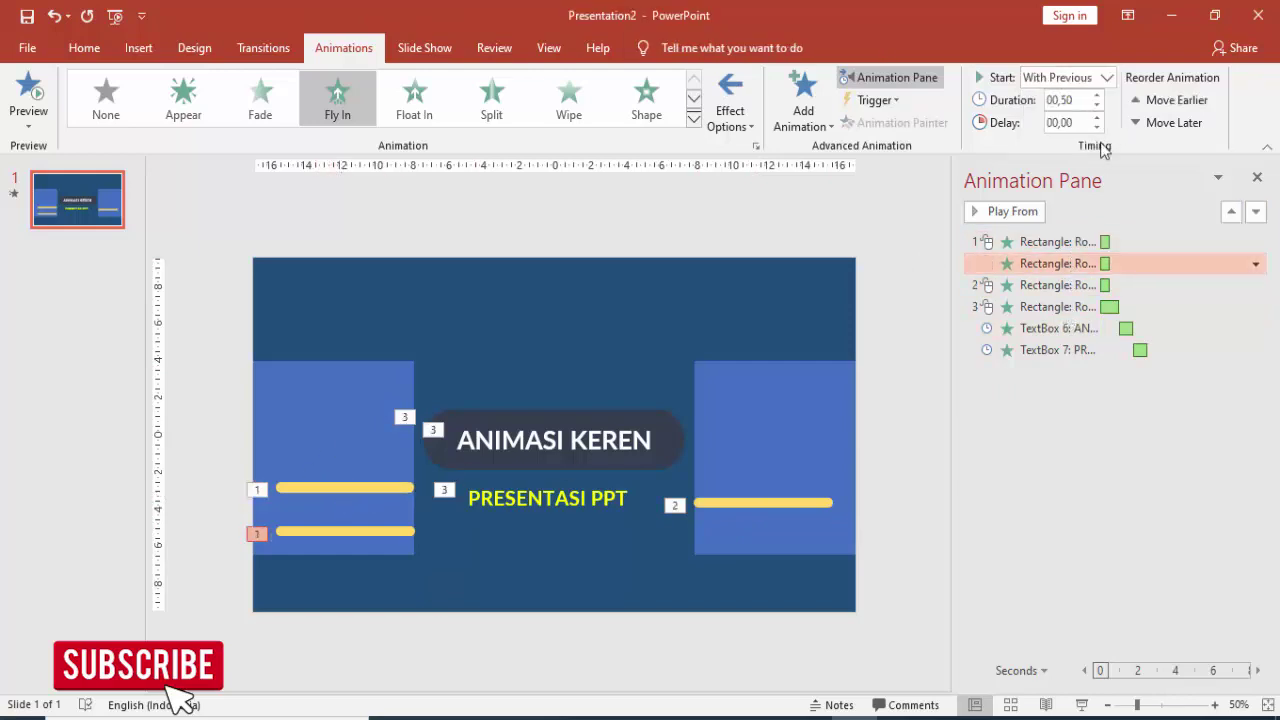
{"action": "left_click", "coordinate": [1136, 285]}
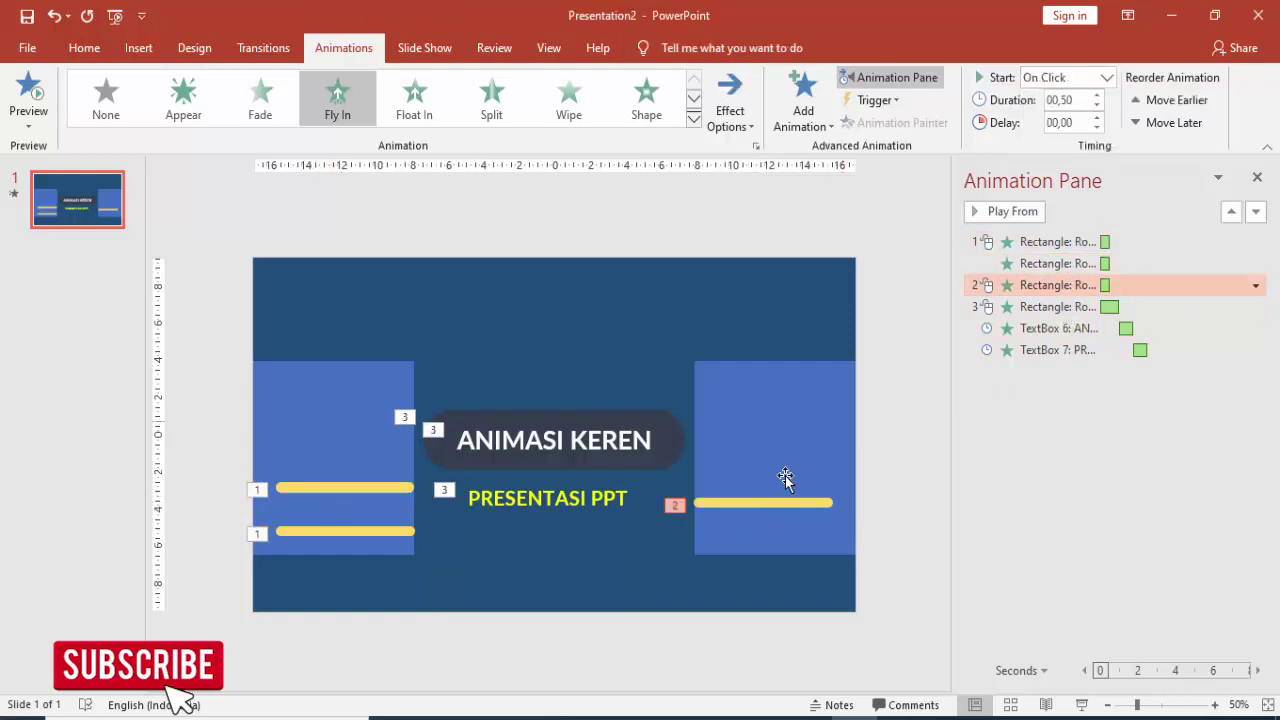
{"action": "left_click", "coordinate": [1106, 77]}
{"action": "left_click", "coordinate": [1060, 118]}
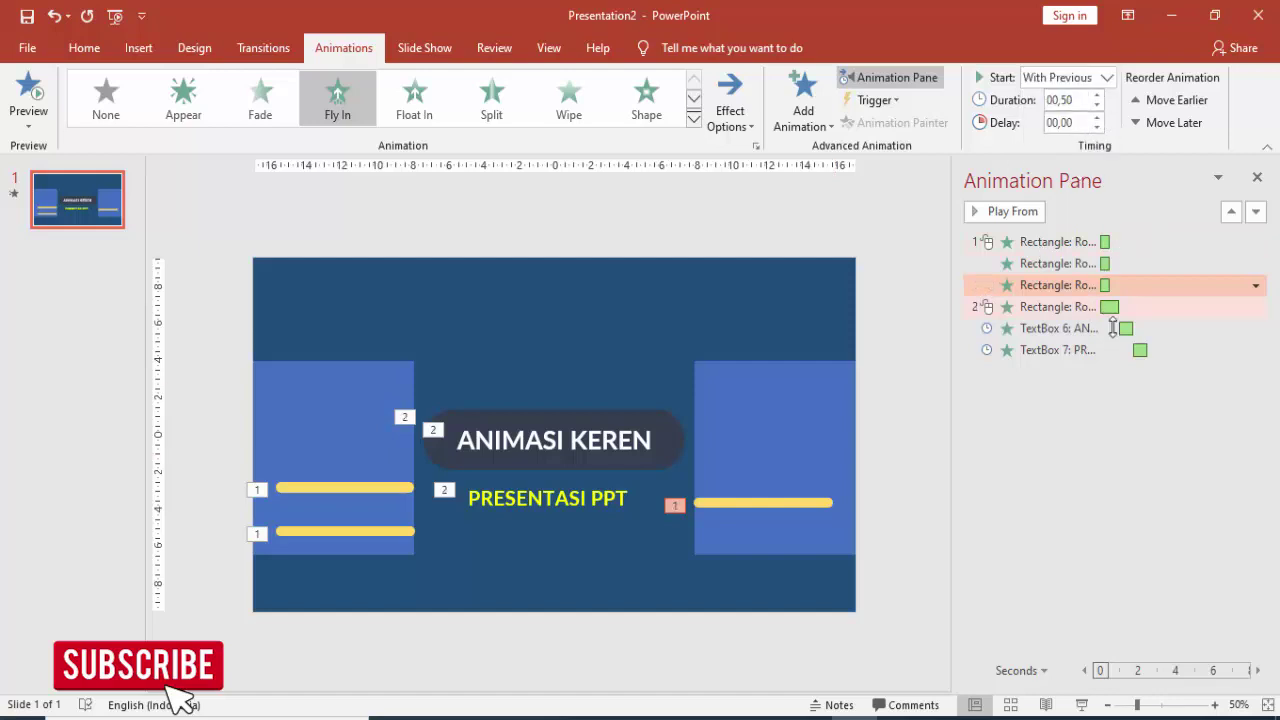
Step: Set the title rectangle's animation to start After Previous
{"action": "left_click", "coordinate": [1083, 308]}
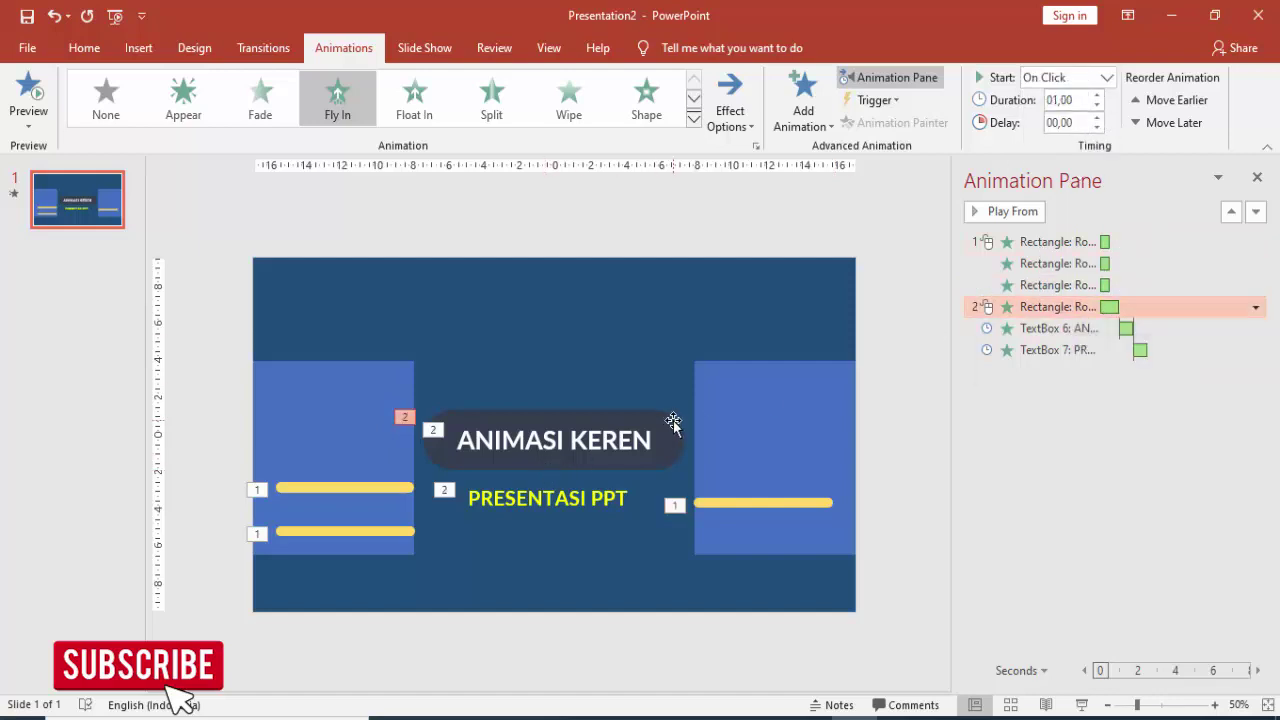
{"action": "left_click", "coordinate": [1106, 77]}
{"action": "left_click", "coordinate": [1078, 138]}
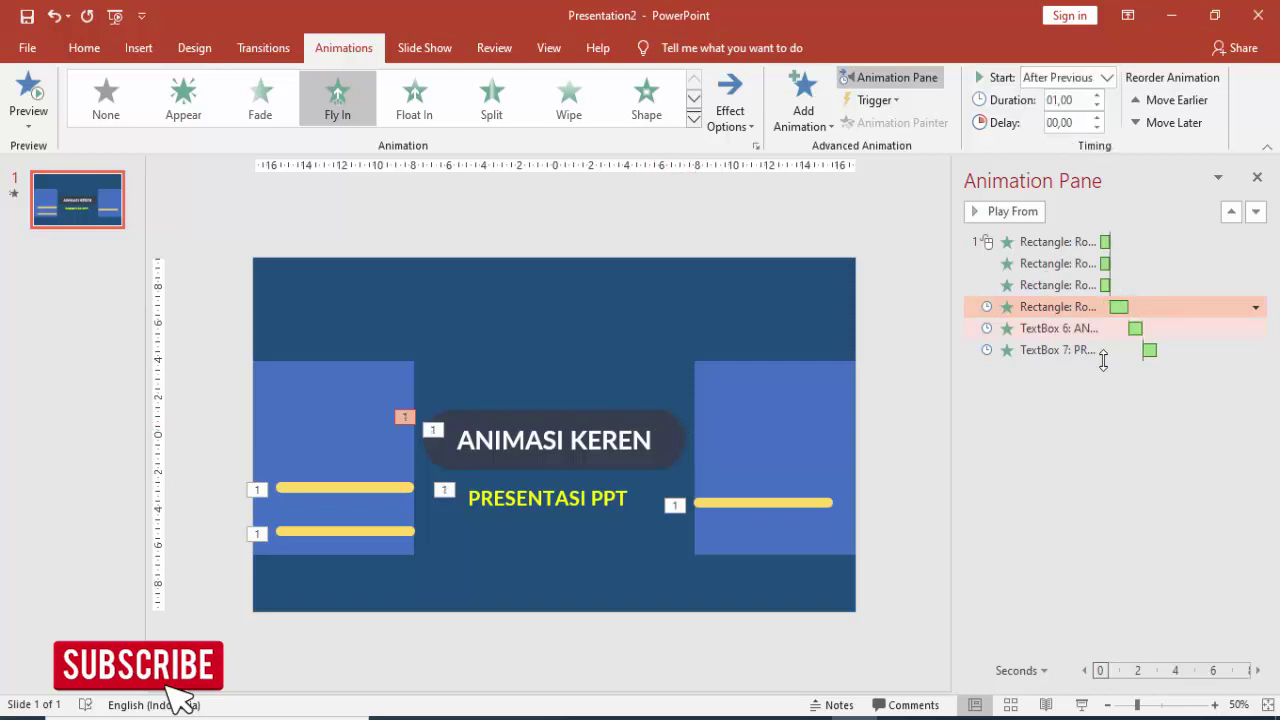
Step: Preview the full animation sequence, then the text box animations
{"action": "left_click", "coordinate": [1070, 243]}
{"action": "left_click", "coordinate": [1005, 213]}
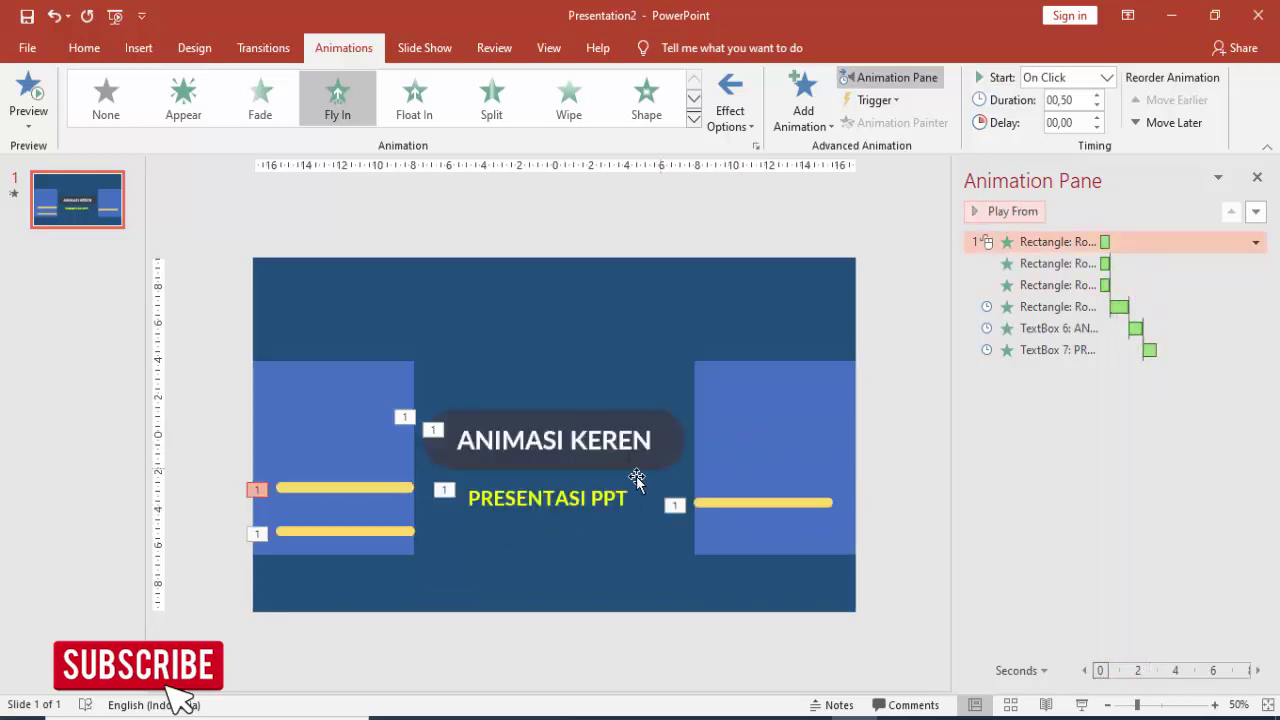
{"action": "left_click", "coordinate": [614, 490]}
{"action": "right_click", "coordinate": [609, 481]}
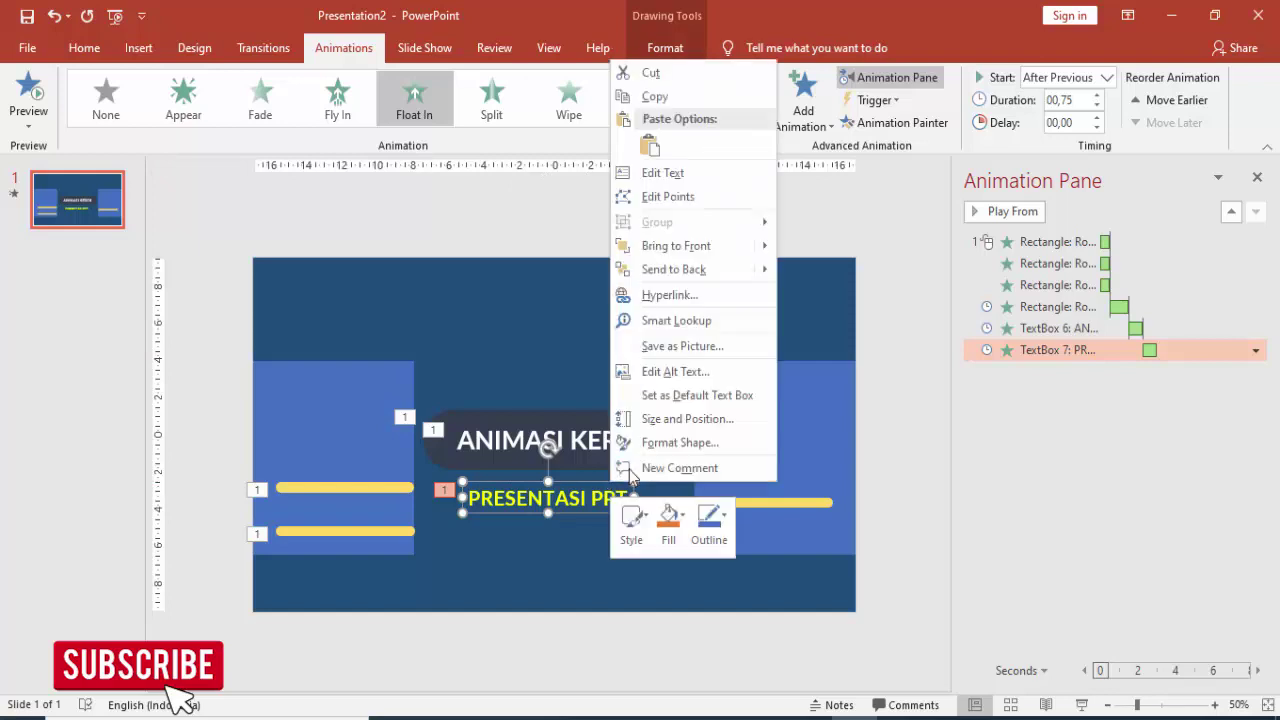
{"action": "left_click", "coordinate": [710, 280]}
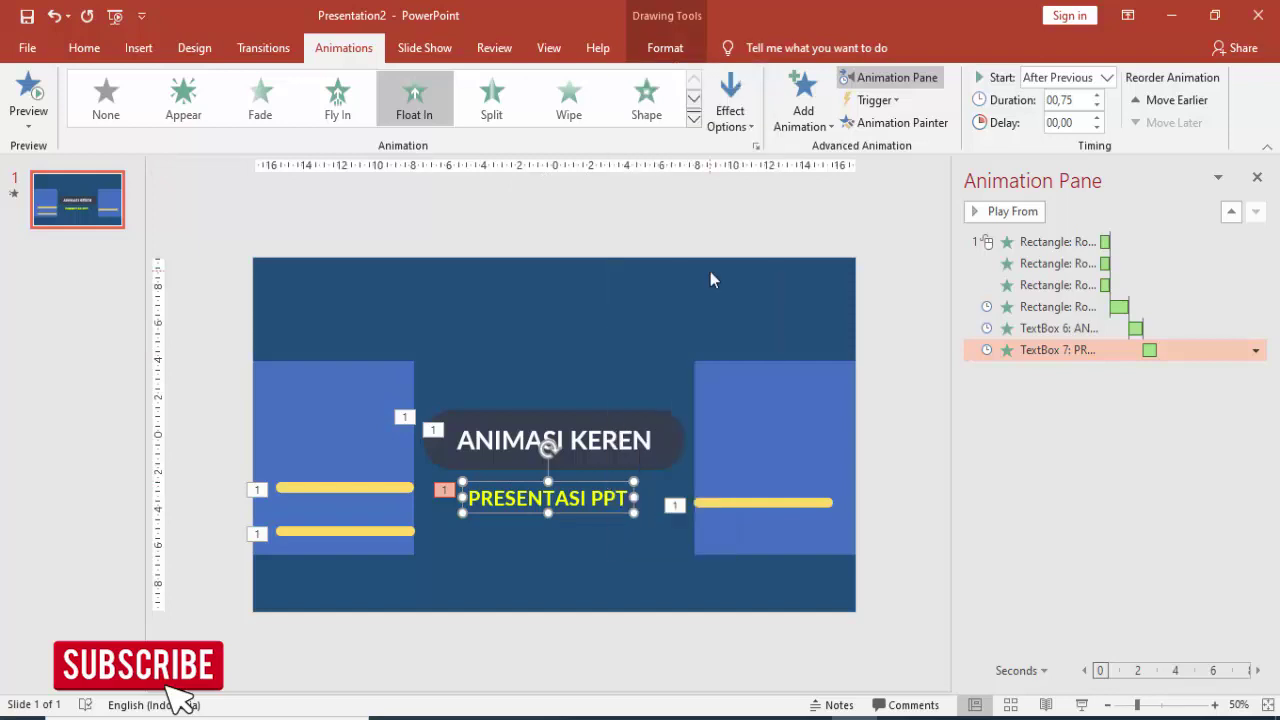
{"action": "left_click", "coordinate": [1090, 330]}
{"action": "left_click", "coordinate": [1016, 212]}
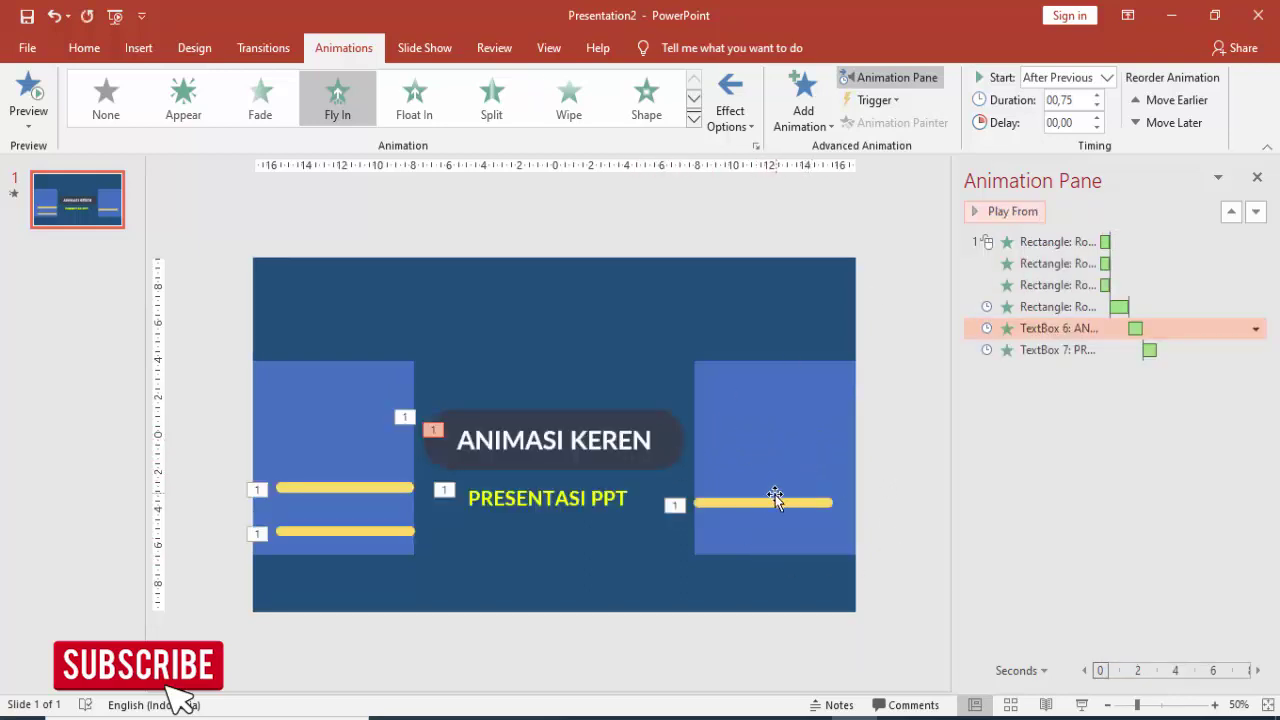
Step: Select the title, each yellow line and the rounded rectangle in turn to review them
{"action": "left_click", "coordinate": [655, 422]}
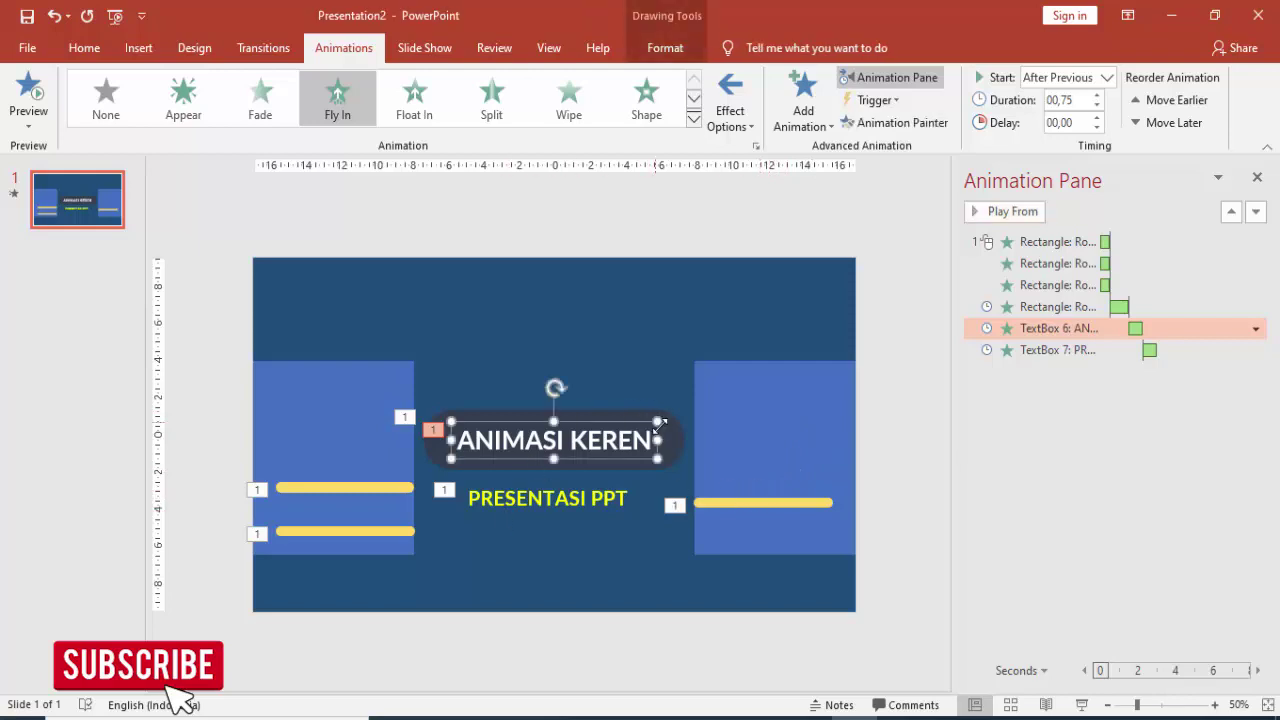
{"action": "left_click", "coordinate": [726, 500]}
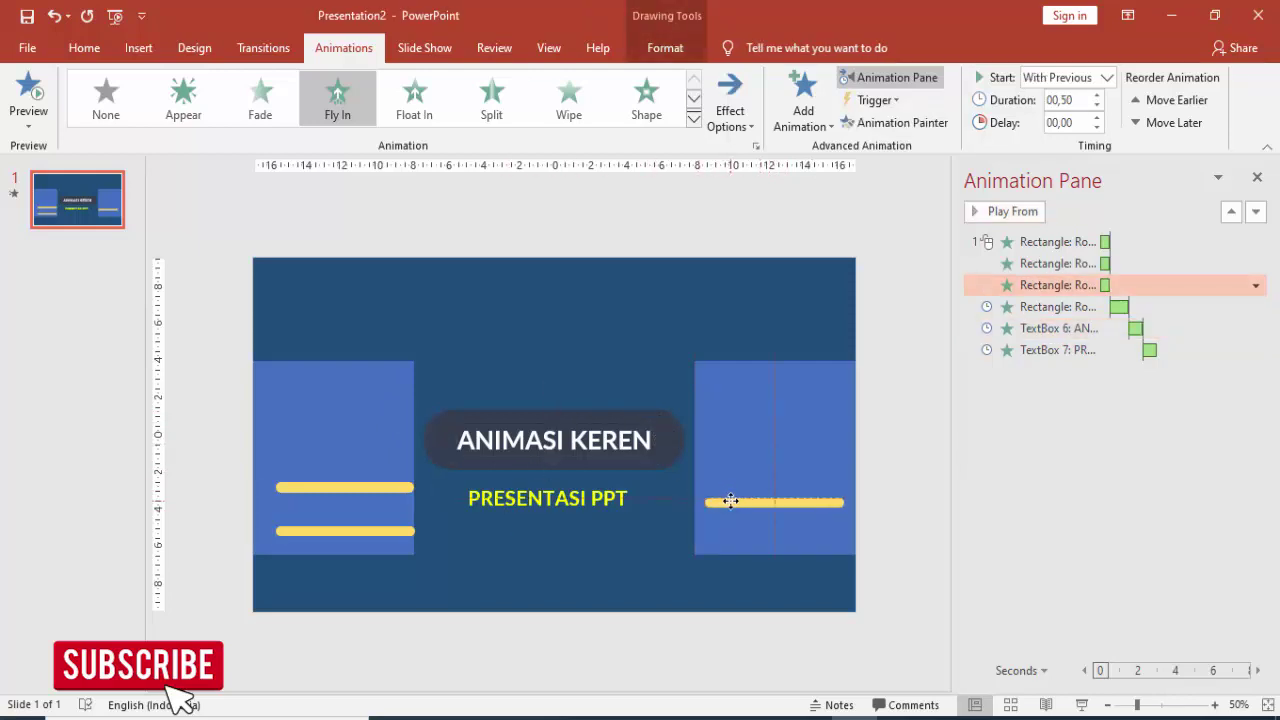
{"action": "left_click", "coordinate": [383, 492]}
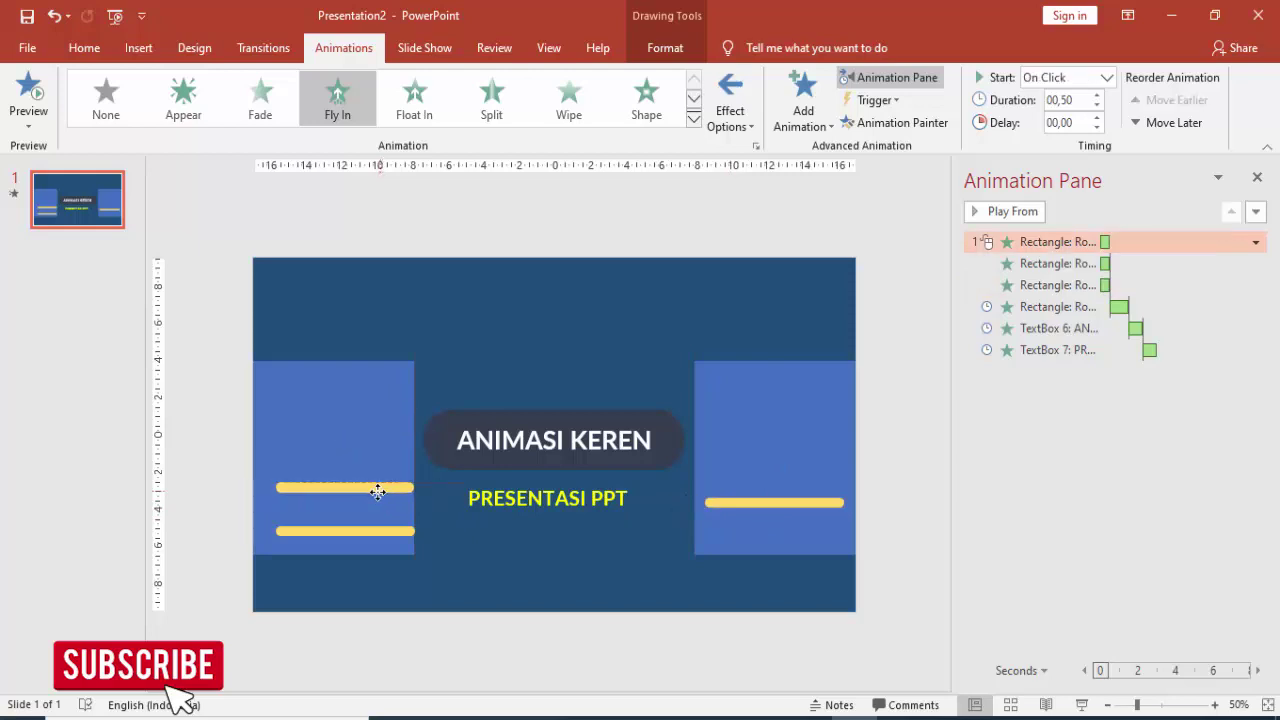
{"action": "left_click", "coordinate": [389, 535]}
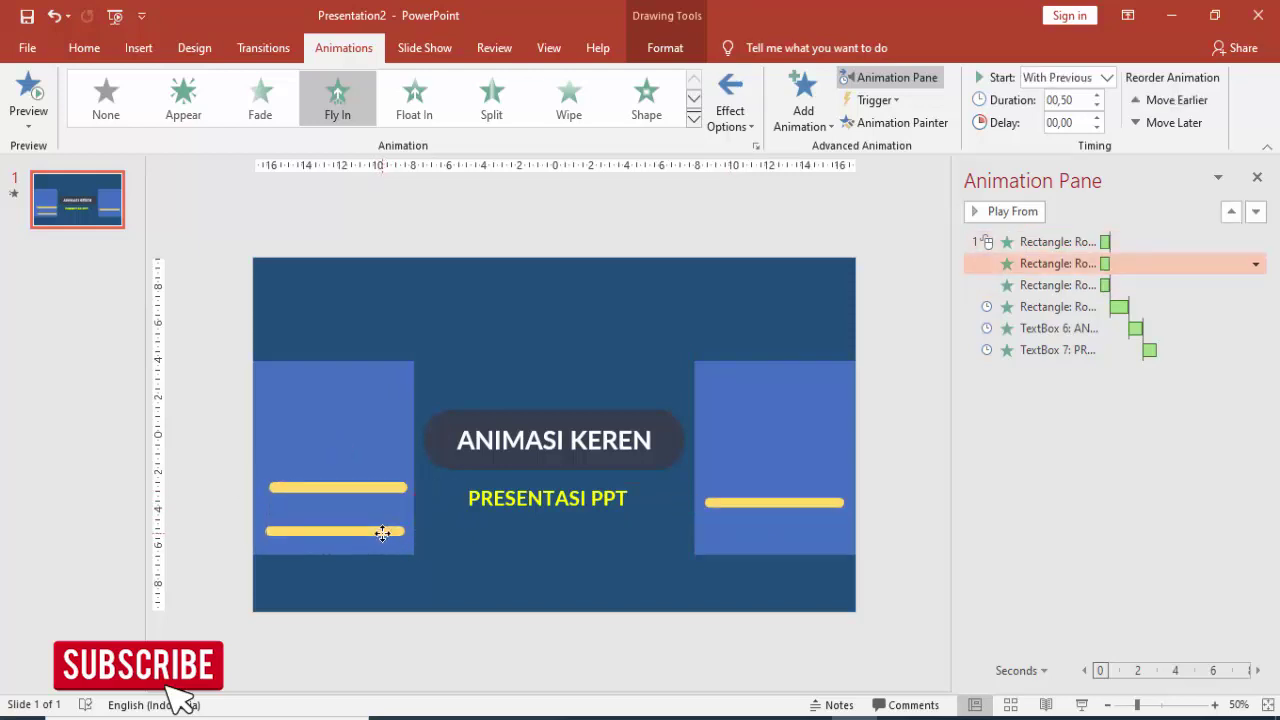
{"action": "left_click", "coordinate": [621, 442]}
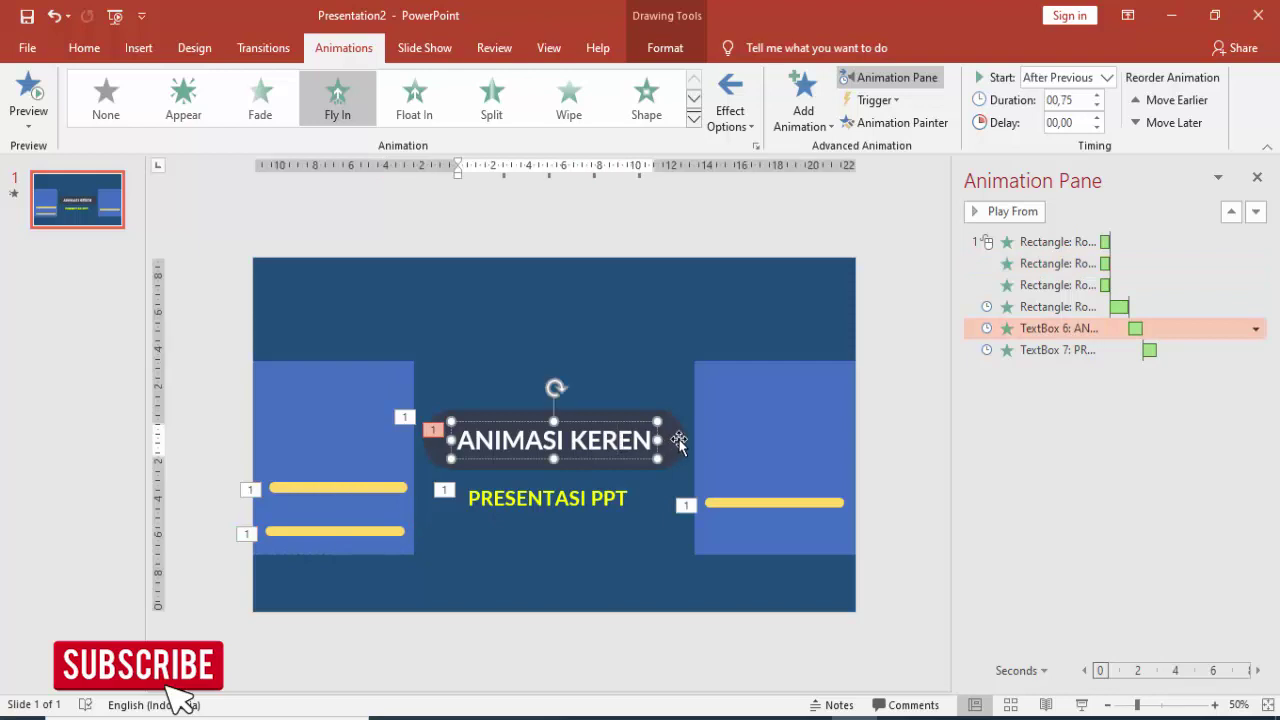
{"action": "left_click", "coordinate": [679, 442]}
Step: Give the title rectangle a Fly Out exit to the right
{"action": "left_click", "coordinate": [803, 100]}
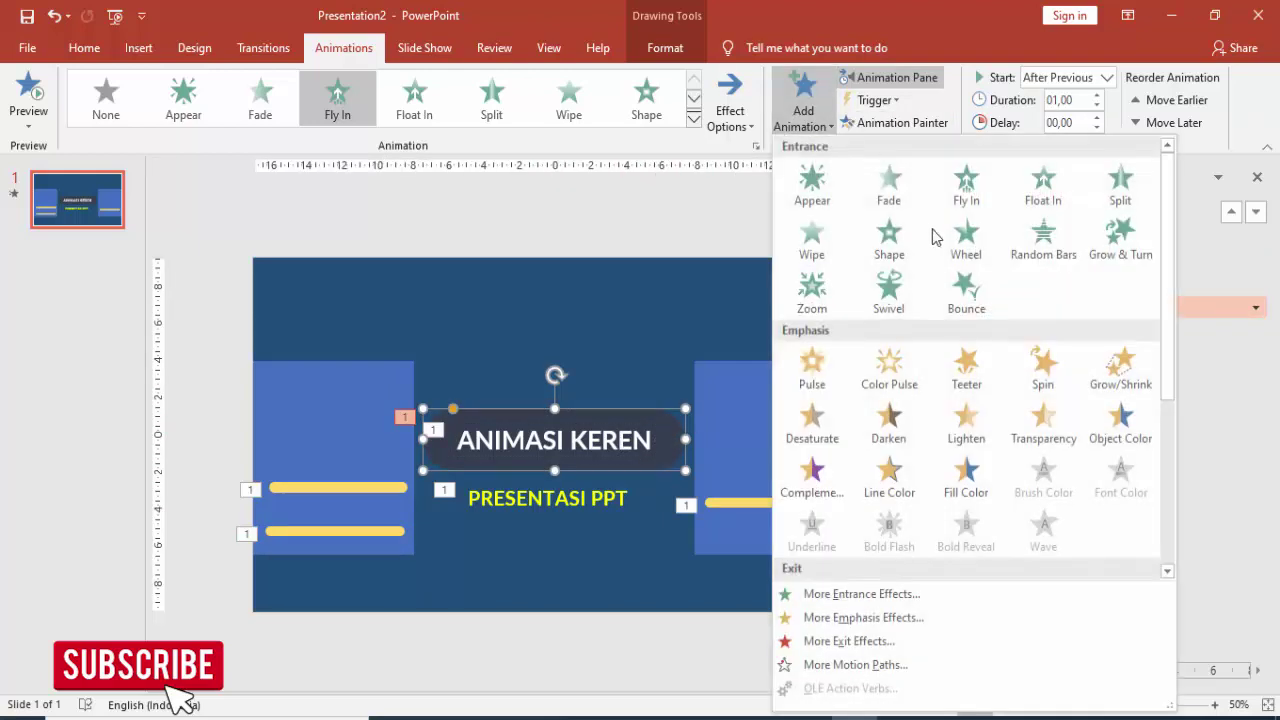
{"action": "scroll", "coordinate": [940, 300], "scroll_direction": "down", "scroll_amount": 3}
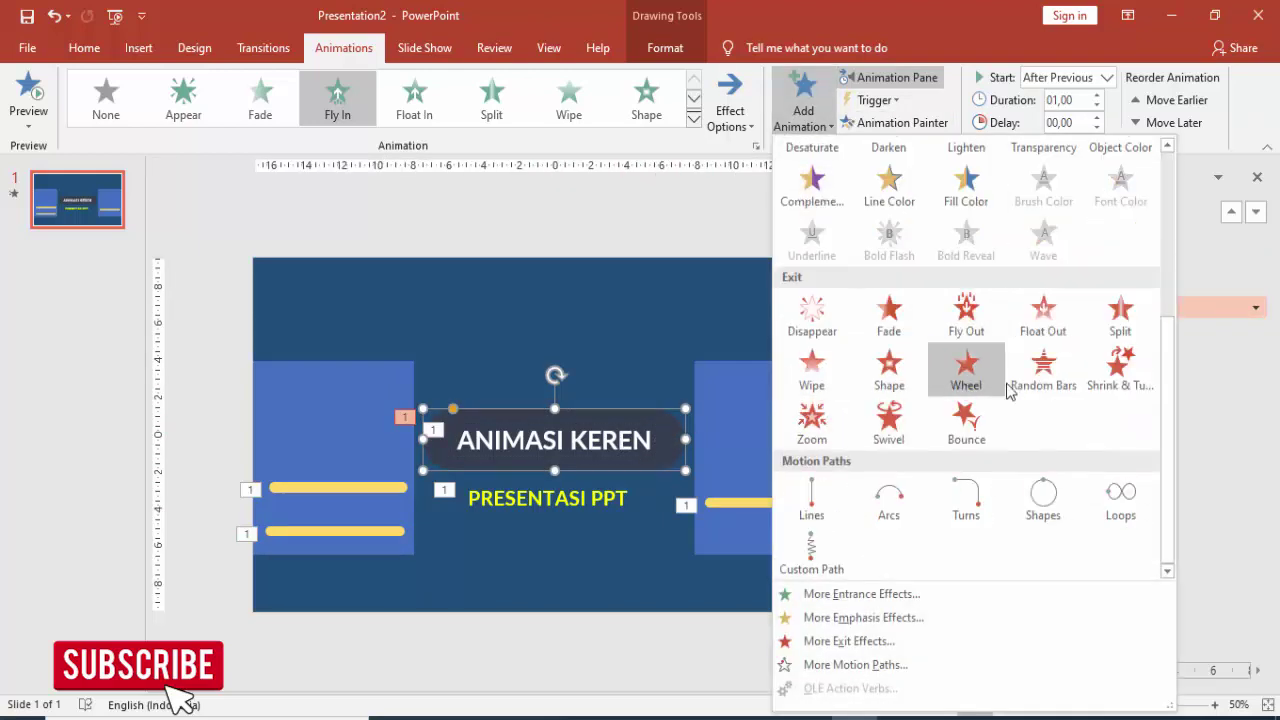
{"action": "left_click", "coordinate": [975, 322]}
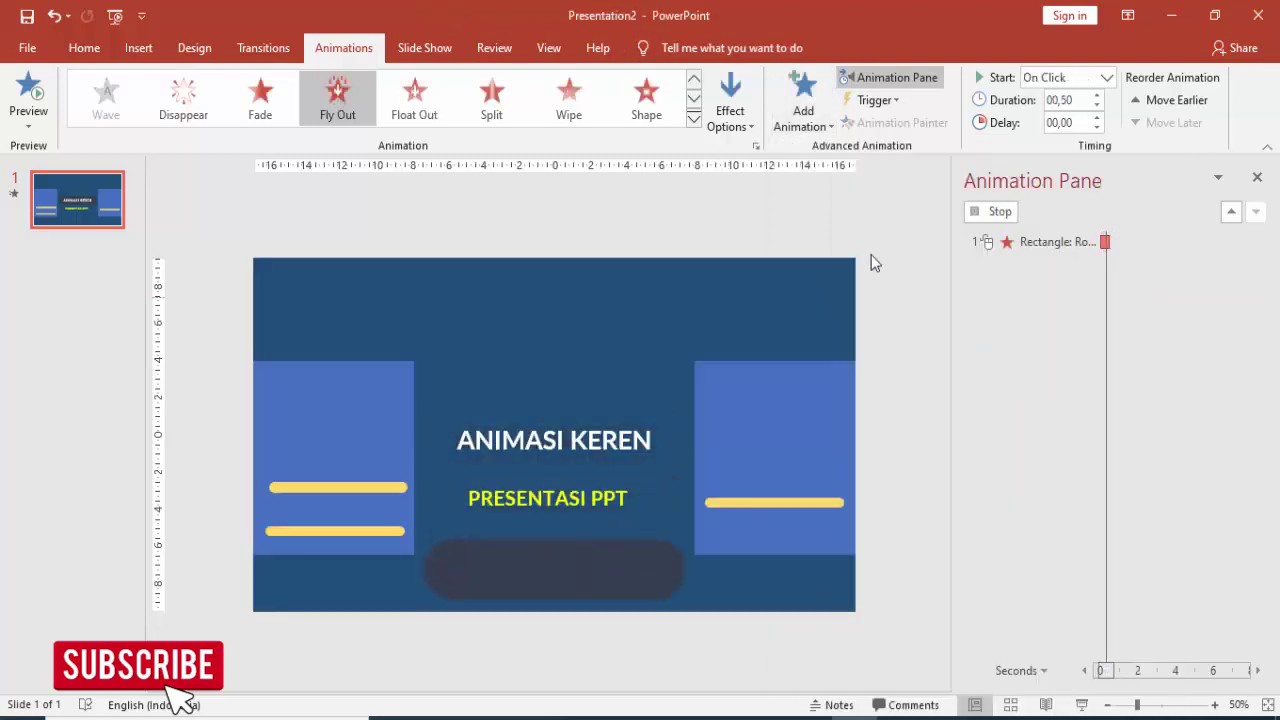
{"action": "left_click", "coordinate": [749, 88]}
{"action": "left_click", "coordinate": [777, 440]}
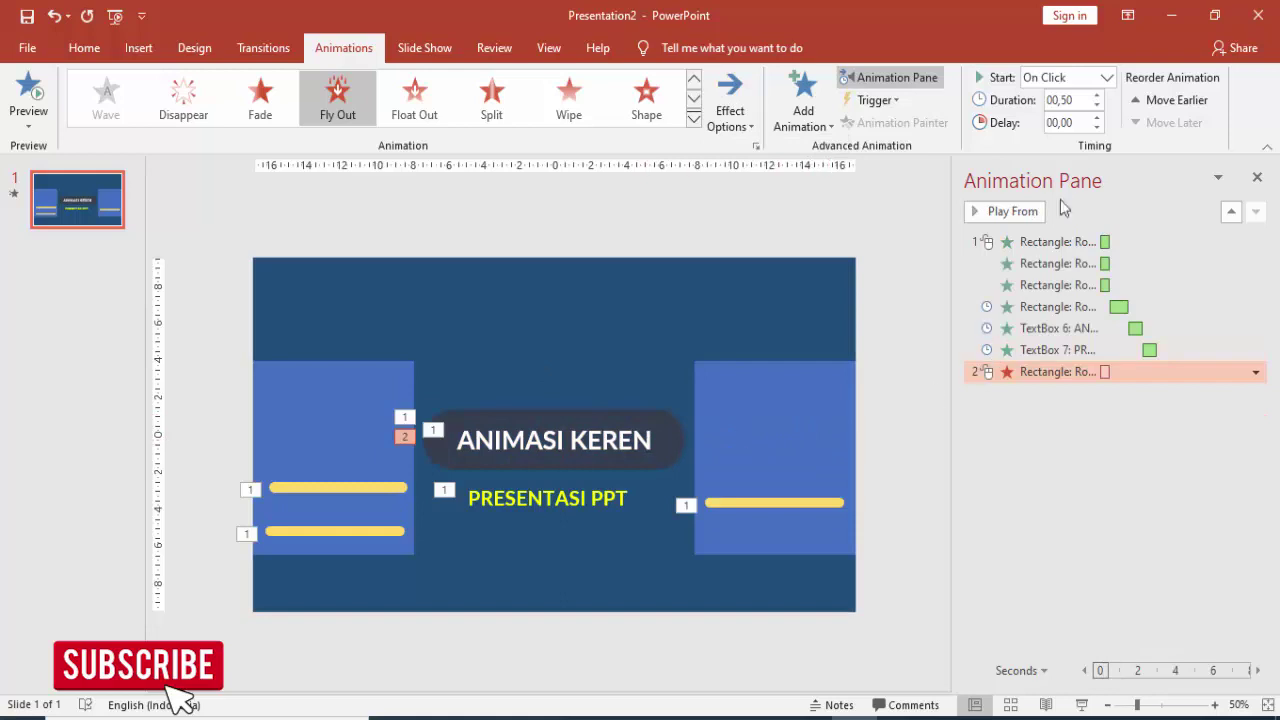
Step: Give ANIMASI KEREN a Fly Out exit to the right, starting After Previous
{"action": "left_click", "coordinate": [618, 446]}
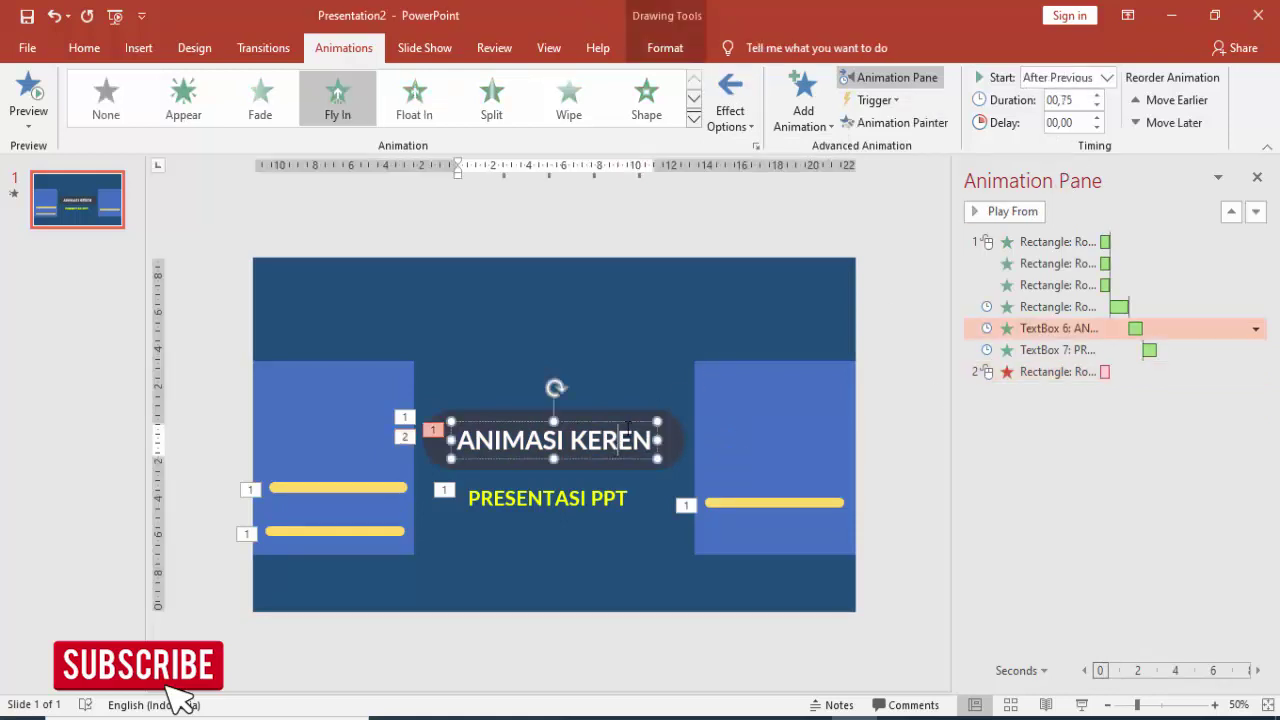
{"action": "left_click", "coordinate": [626, 424]}
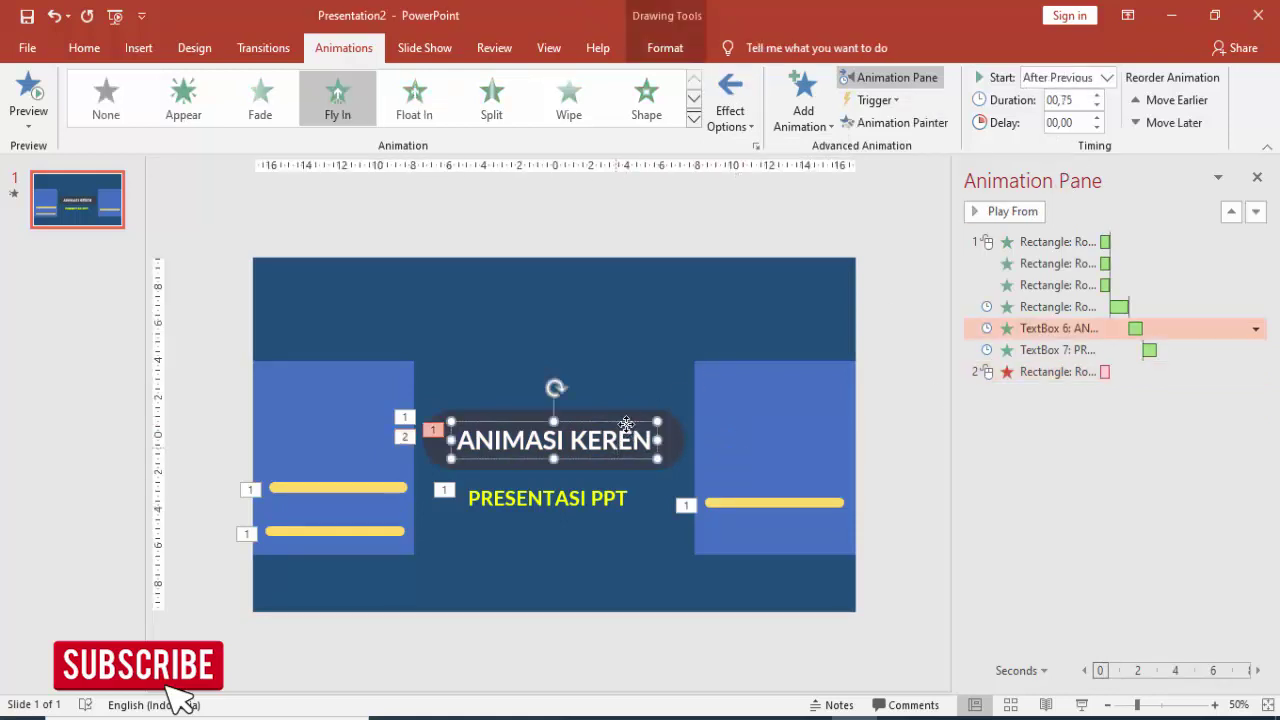
{"action": "left_click", "coordinate": [800, 110]}
{"action": "scroll", "coordinate": [829, 450], "scroll_direction": "down", "scroll_amount": 5}
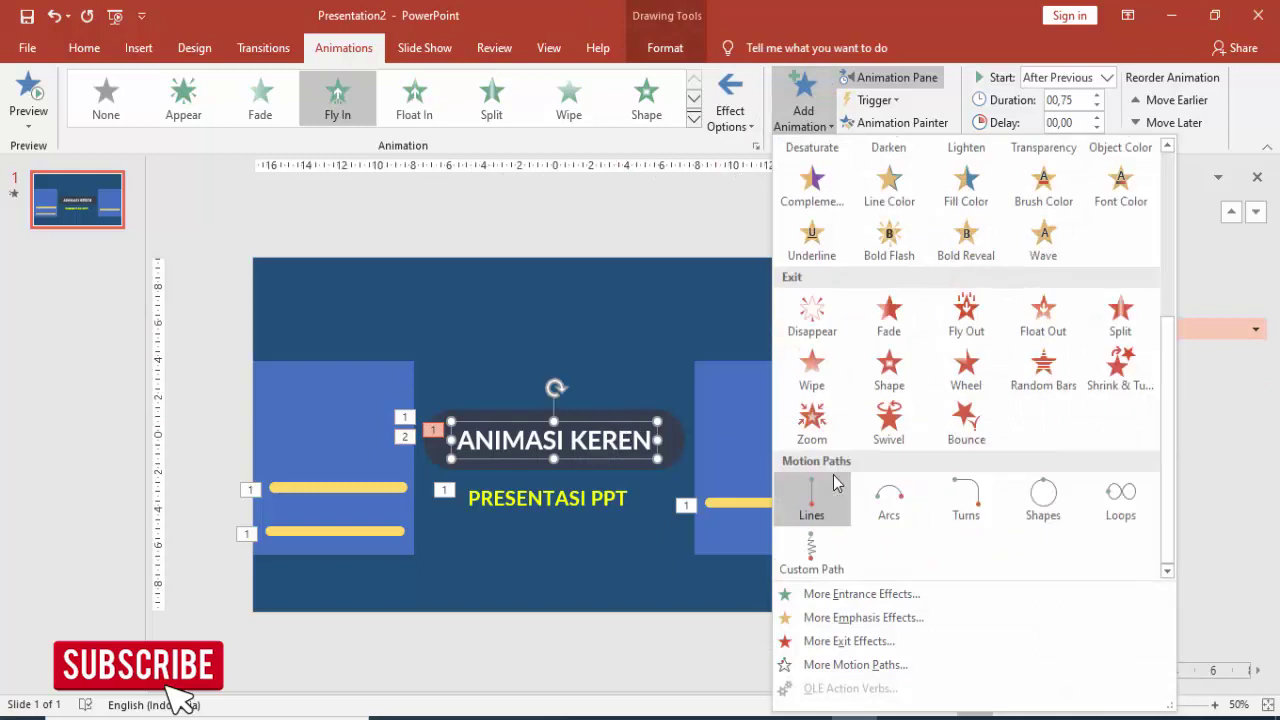
{"action": "left_click", "coordinate": [966, 315]}
{"action": "left_click", "coordinate": [738, 118]}
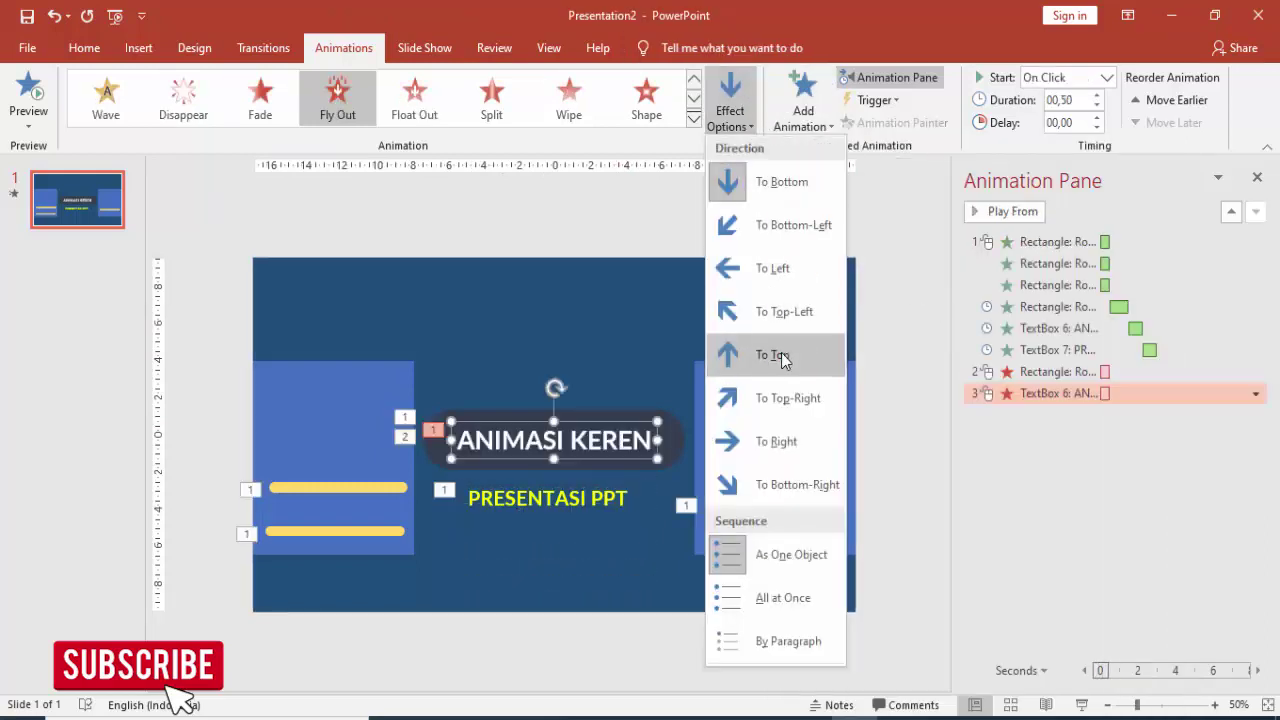
{"action": "left_click", "coordinate": [771, 438]}
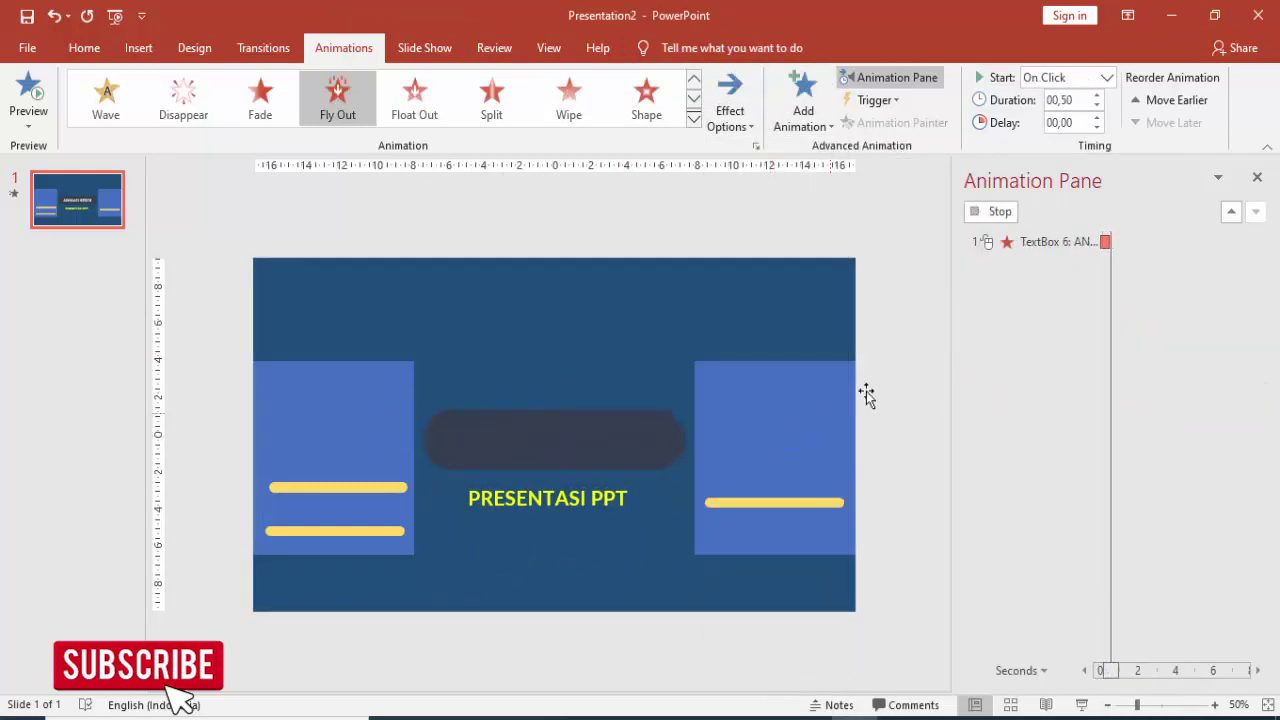
{"action": "left_click", "coordinate": [1107, 78]}
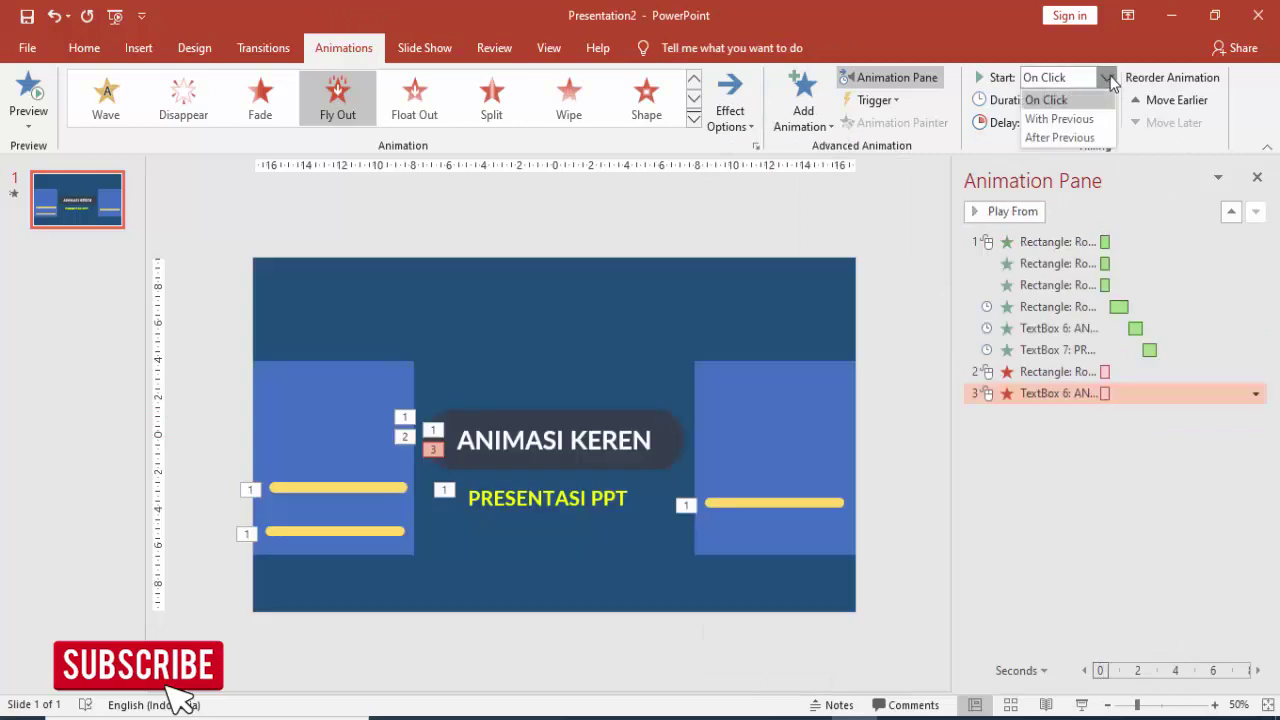
{"action": "left_click", "coordinate": [1093, 136]}
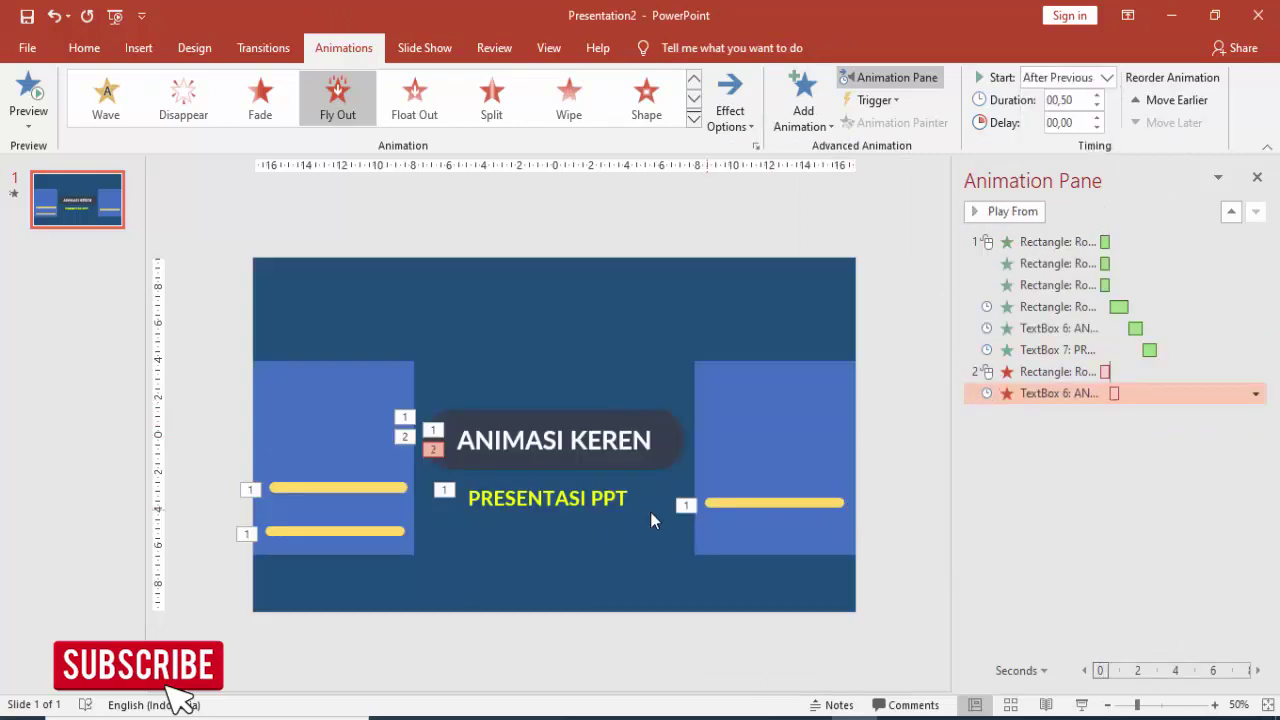
Step: Give PRESENTASI PPT a Fly Out exit to the right, starting After Previous
{"action": "left_click", "coordinate": [592, 492]}
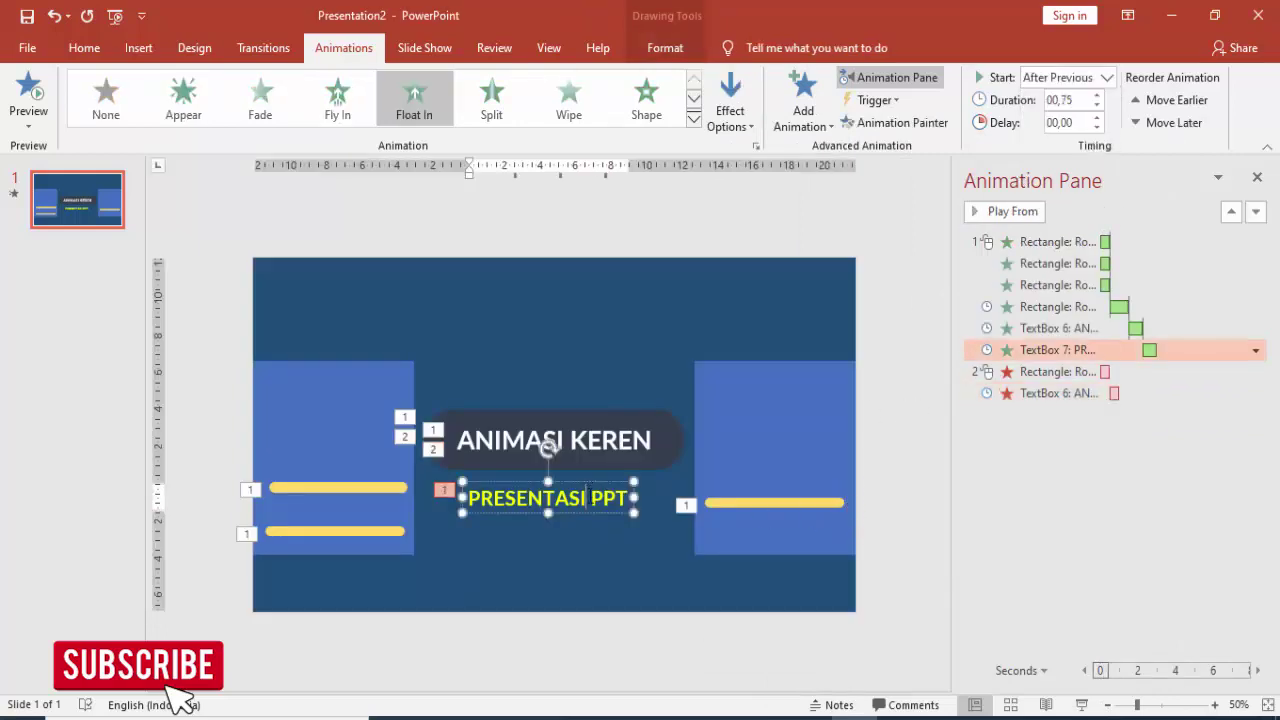
{"action": "left_click", "coordinate": [806, 110]}
{"action": "scroll", "coordinate": [935, 410], "scroll_direction": "down", "scroll_amount": 3}
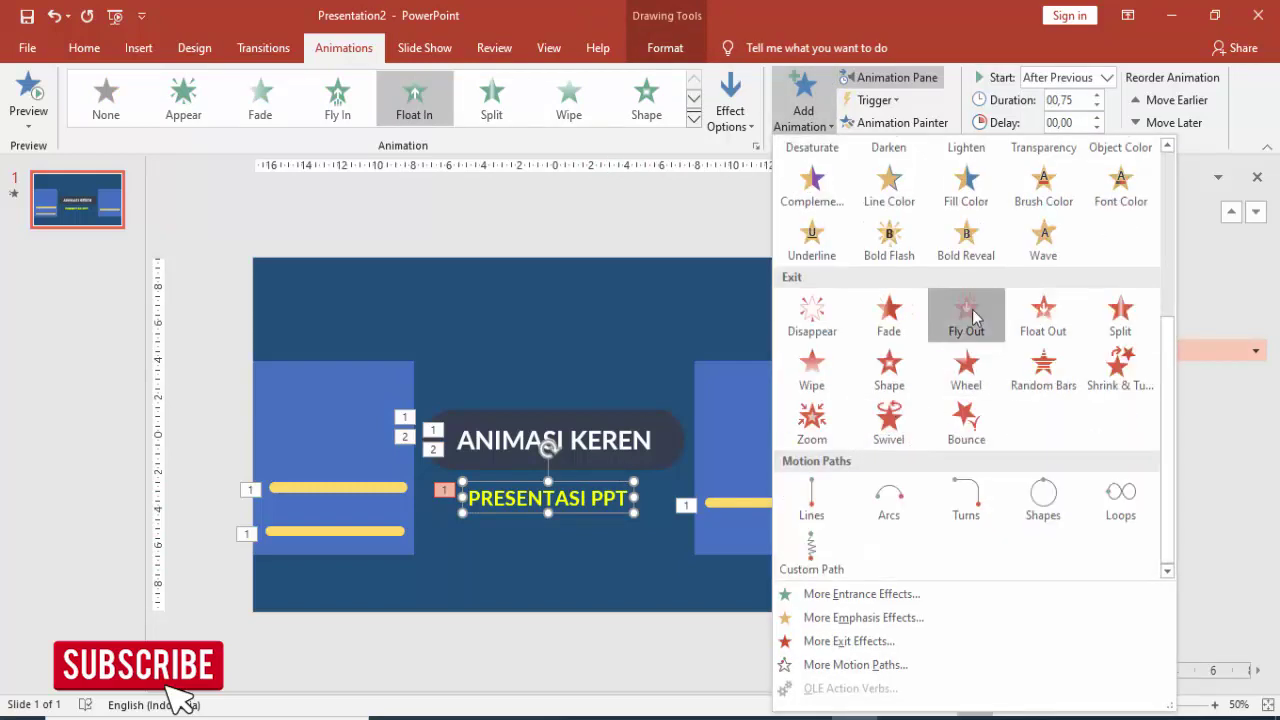
{"action": "left_click", "coordinate": [973, 316]}
{"action": "left_click", "coordinate": [730, 115]}
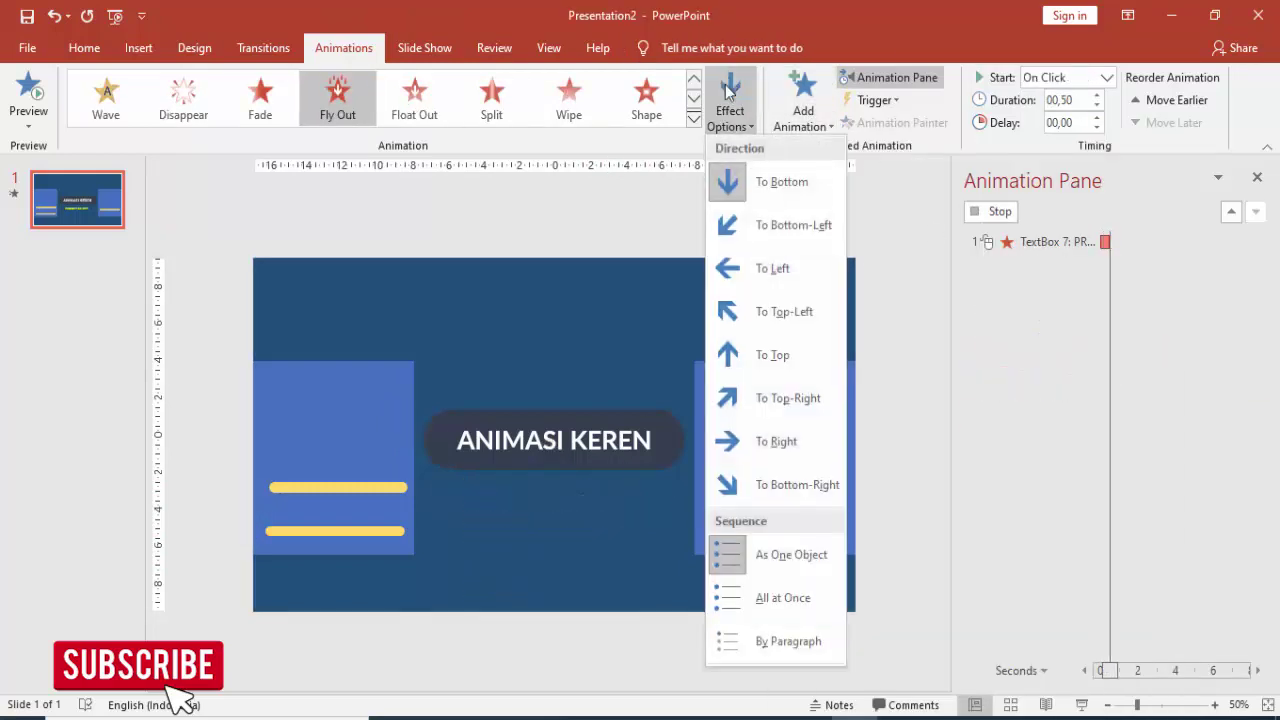
{"action": "left_click", "coordinate": [770, 460]}
{"action": "left_click", "coordinate": [1106, 77]}
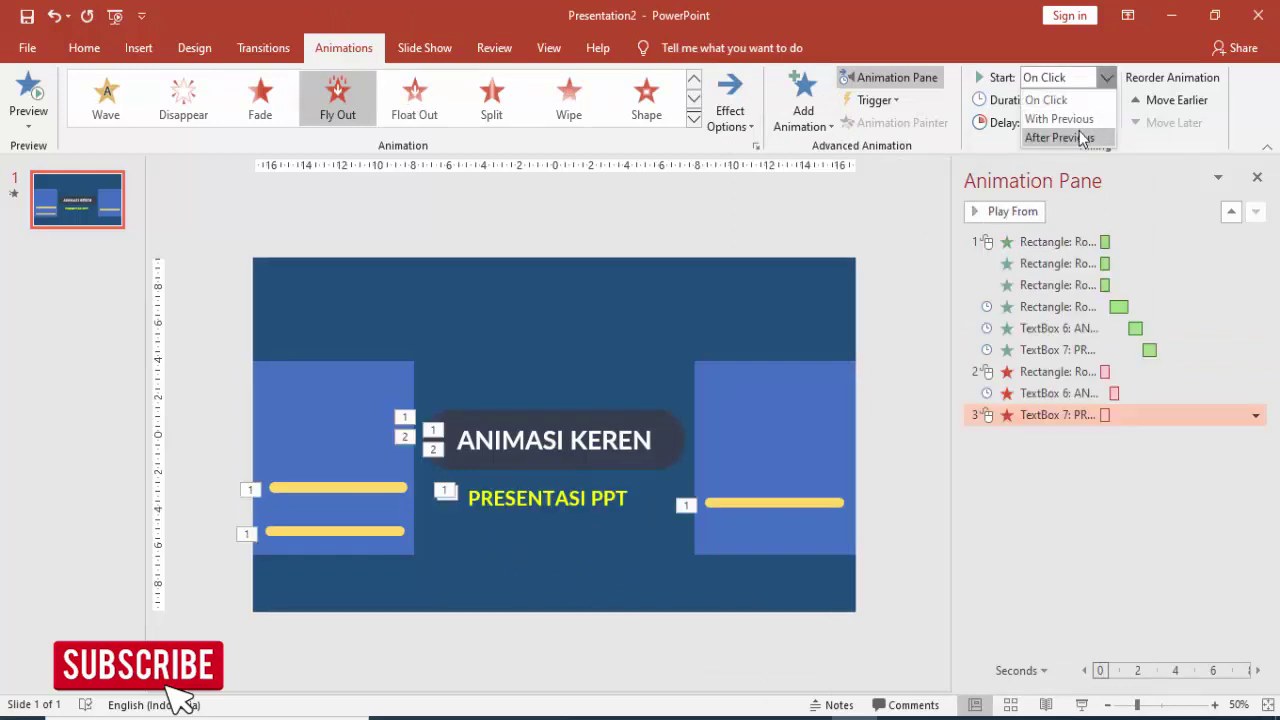
{"action": "left_click", "coordinate": [1058, 138]}
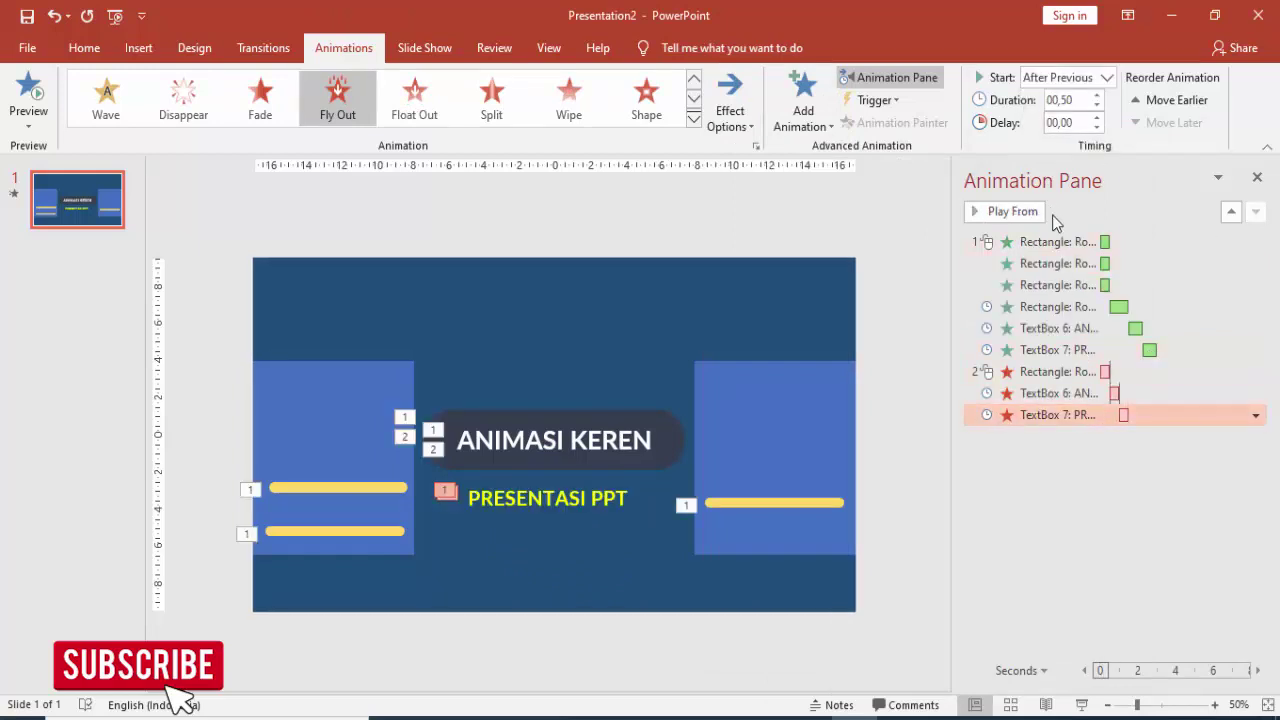
{"action": "left_click", "coordinate": [825, 374]}
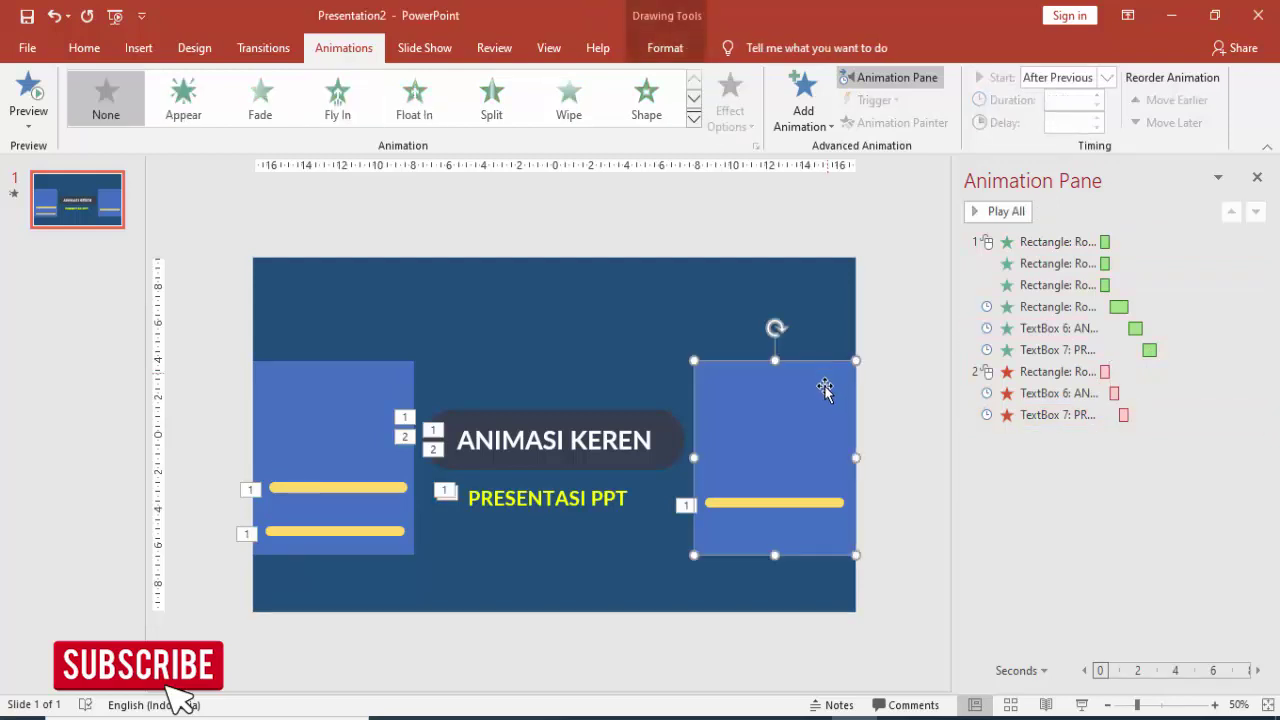
Step: Send both the right and left blue rectangles to the back
{"action": "left_click", "coordinate": [330, 385]}
{"action": "left_click", "coordinate": [735, 388]}
{"action": "right_click", "coordinate": [735, 387]}
{"action": "left_click", "coordinate": [783, 497]}
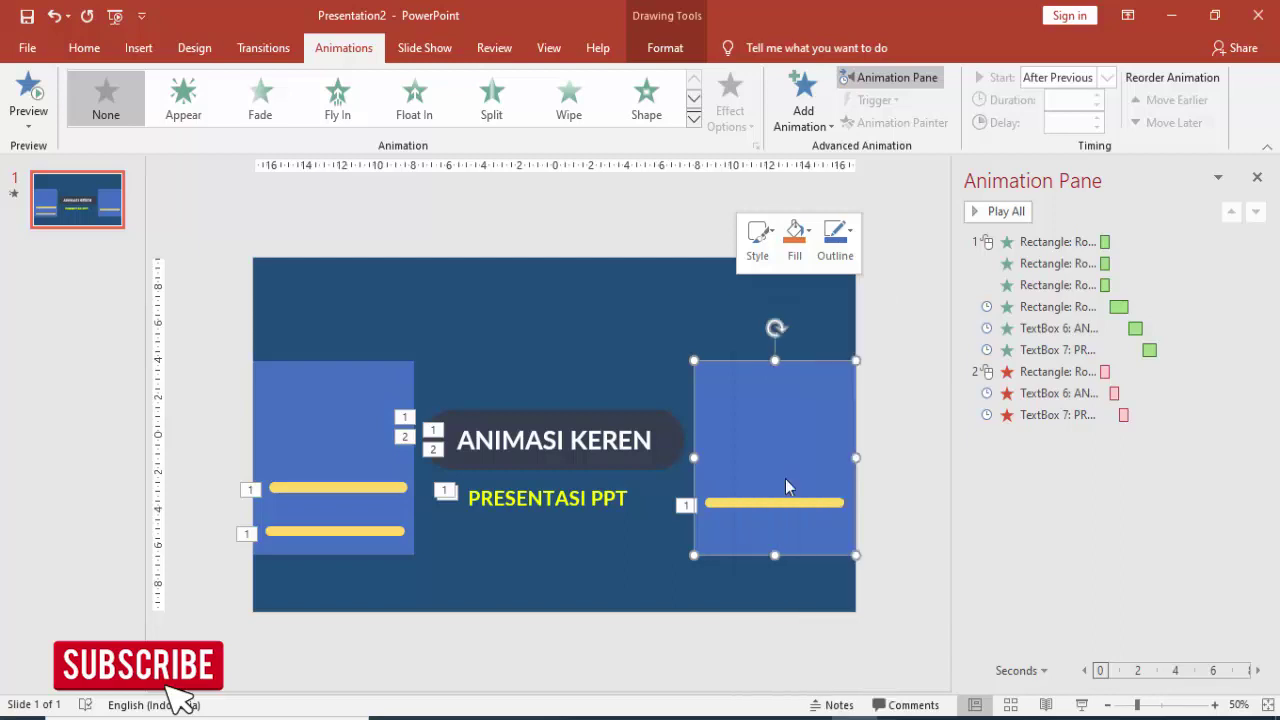
{"action": "left_click", "coordinate": [337, 371]}
{"action": "right_click", "coordinate": [337, 371]}
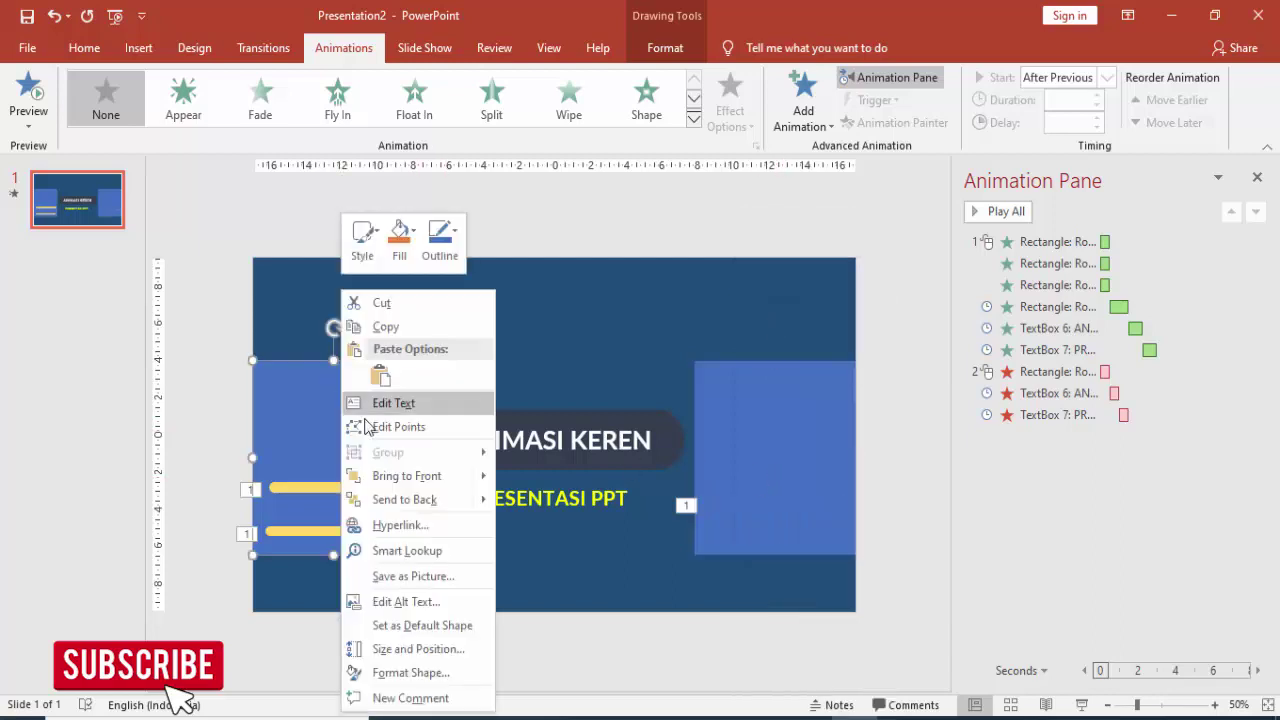
{"action": "left_click", "coordinate": [400, 497]}
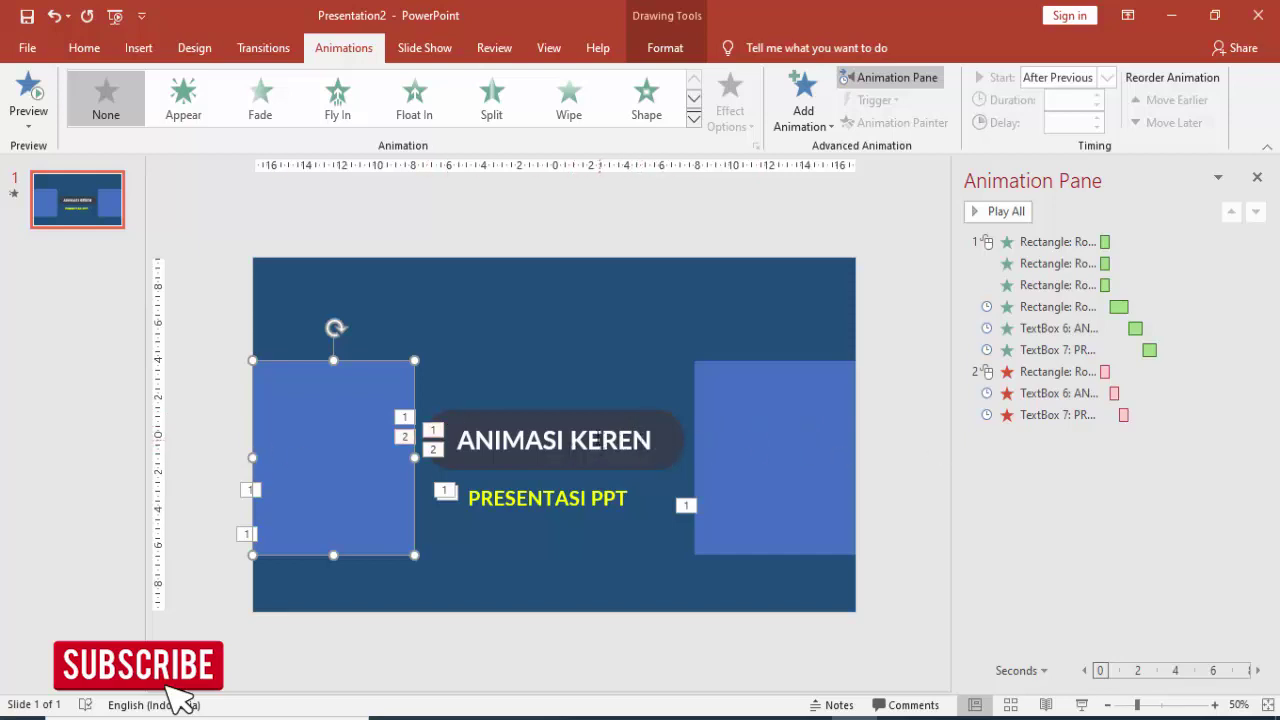
Step: Fill both side rectangles with the background's dark blue using the eyedropper
{"action": "left_click", "coordinate": [717, 421]}
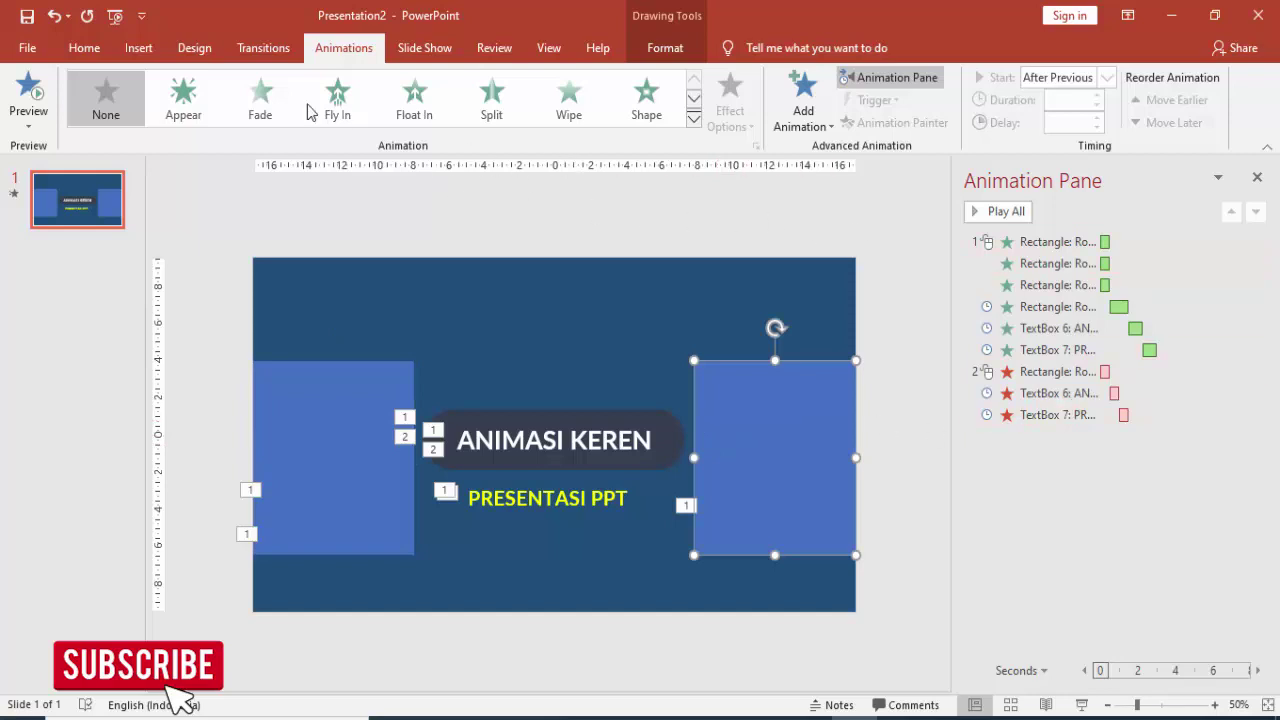
{"action": "left_click", "coordinate": [1257, 177]}
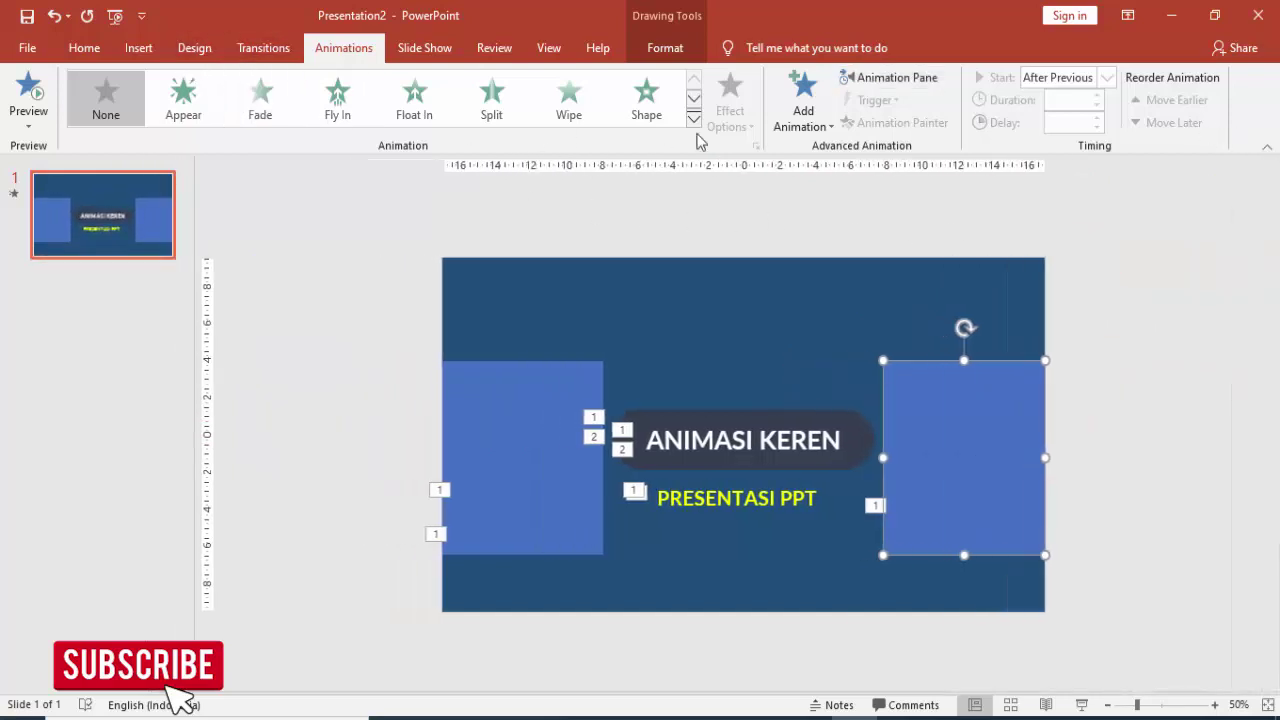
{"action": "right_click", "coordinate": [918, 401]}
{"action": "left_click", "coordinate": [975, 668]}
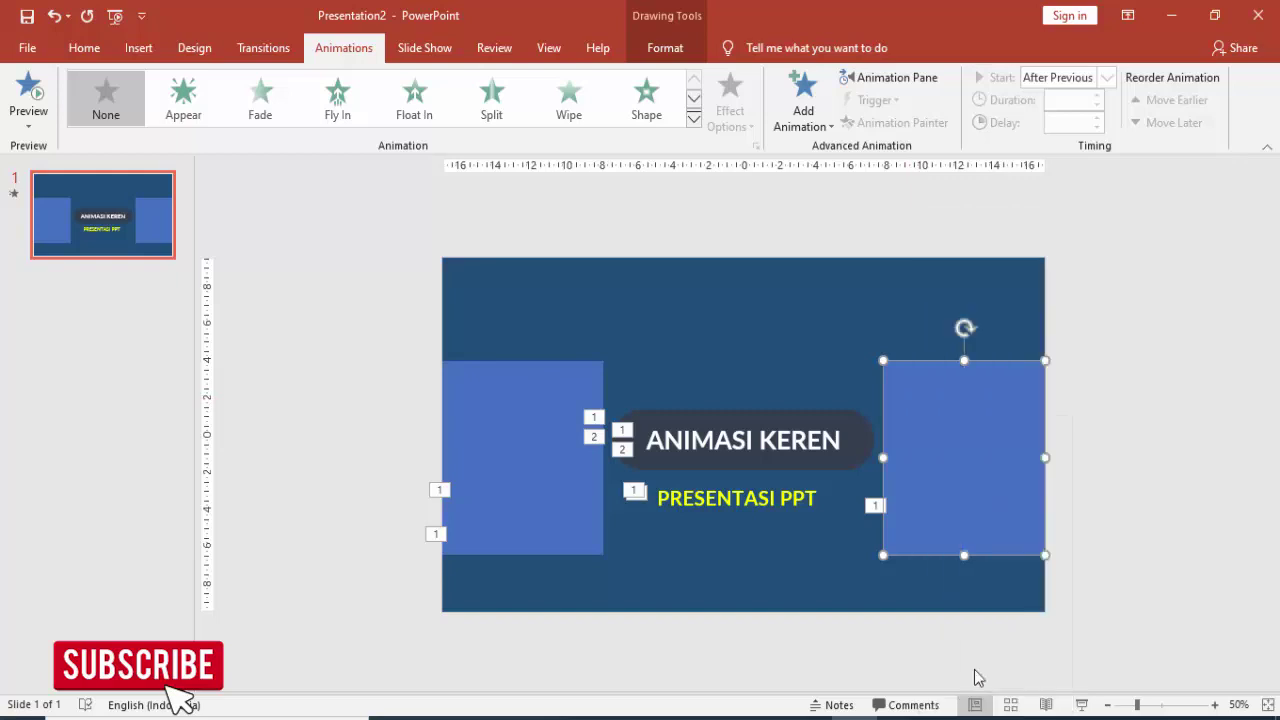
{"action": "left_click", "coordinate": [1222, 465]}
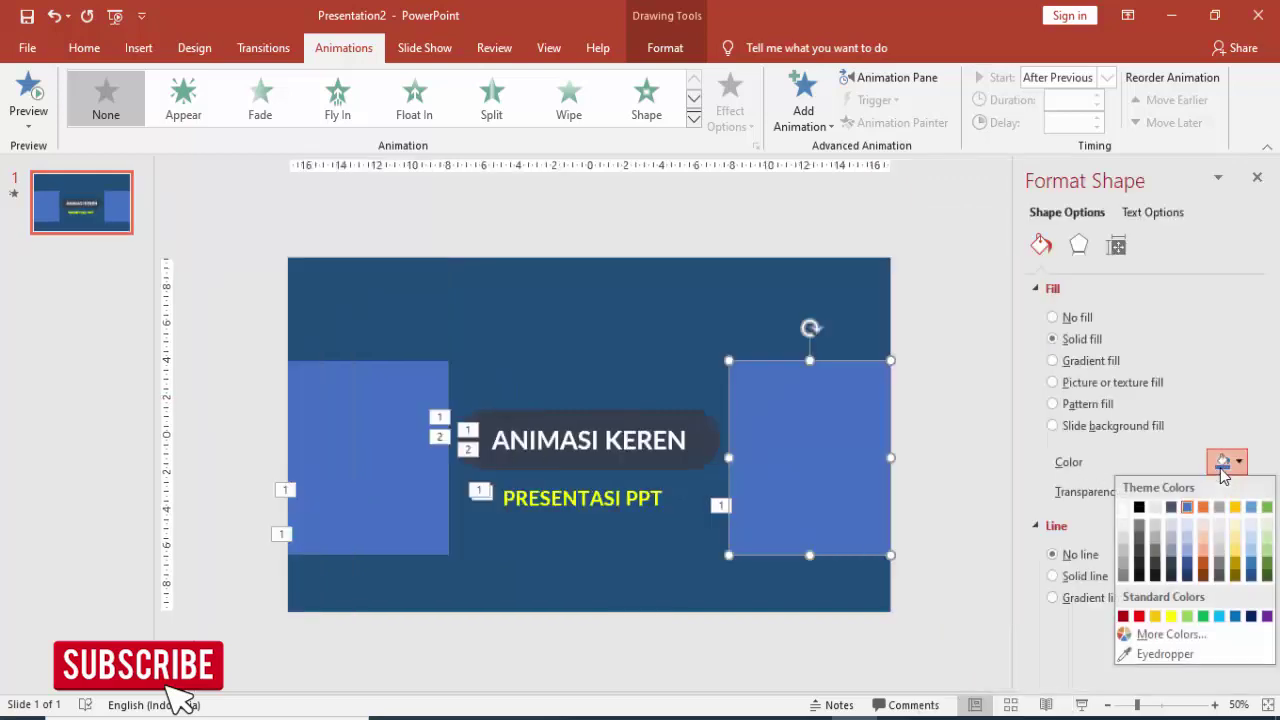
{"action": "left_click", "coordinate": [1160, 653]}
{"action": "left_click", "coordinate": [703, 333]}
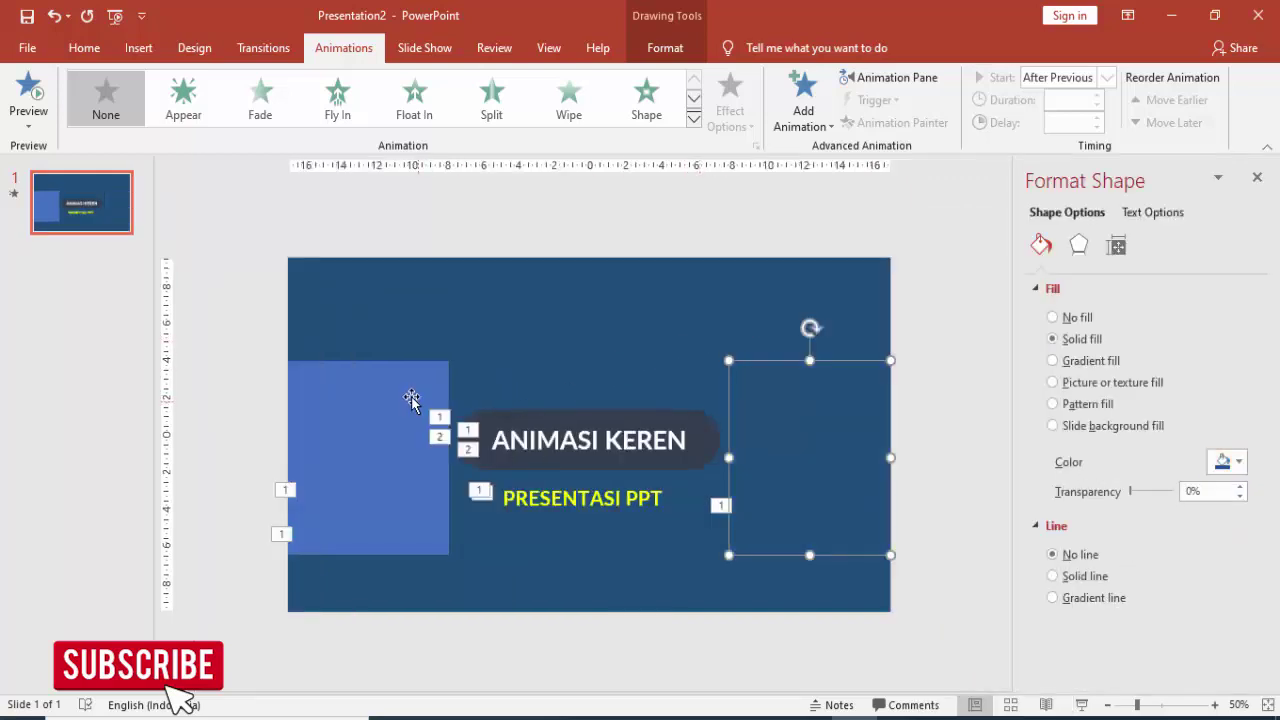
{"action": "left_click", "coordinate": [416, 388]}
{"action": "left_click", "coordinate": [1240, 463]}
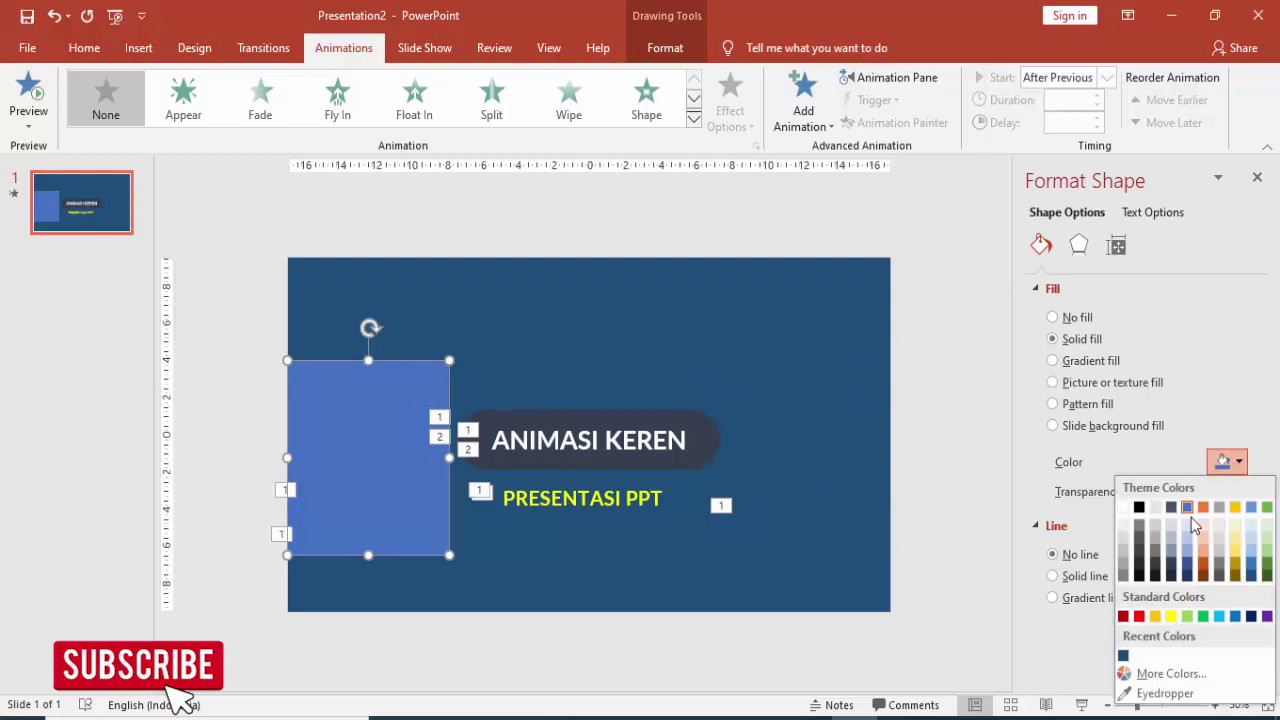
{"action": "left_click", "coordinate": [1124, 654]}
{"action": "key", "text": "Escape"}
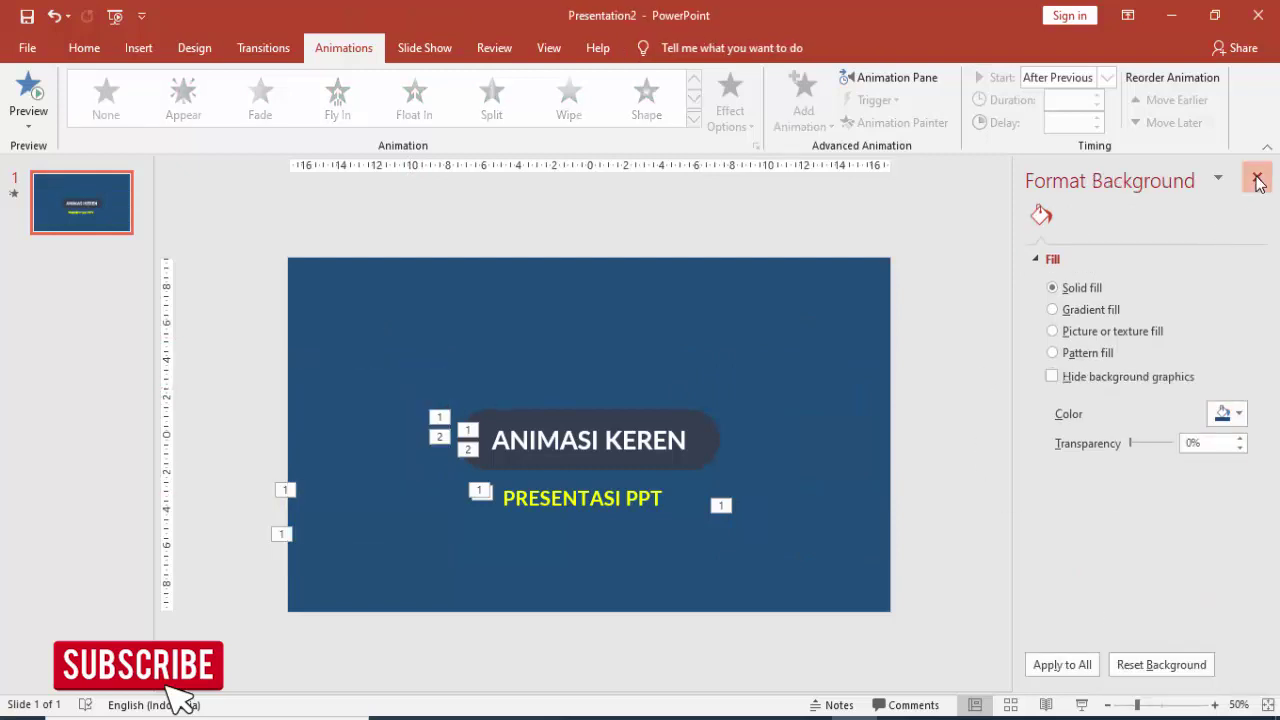
{"action": "left_click", "coordinate": [1257, 180]}
Step: Preview the slideshow, then drag the hidden shape at the slide's right toward the centre
{"action": "left_click", "coordinate": [1083, 705]}
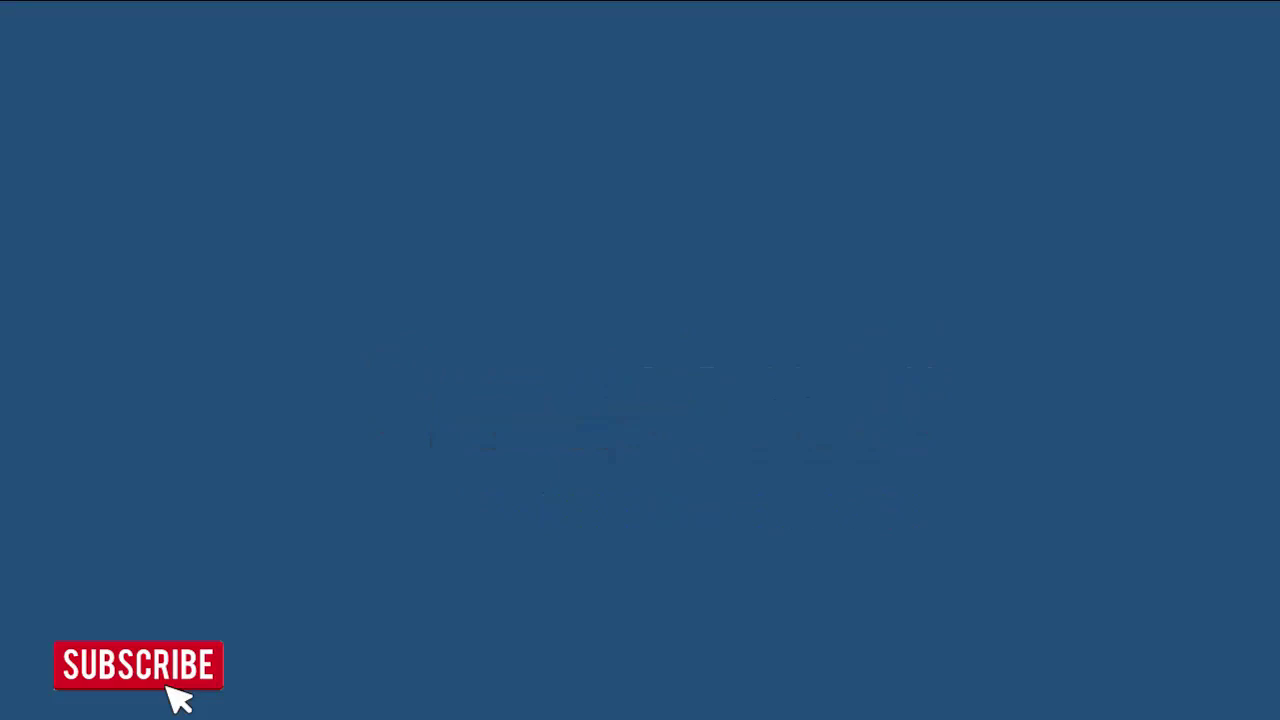
{"action": "key", "text": "Escape"}
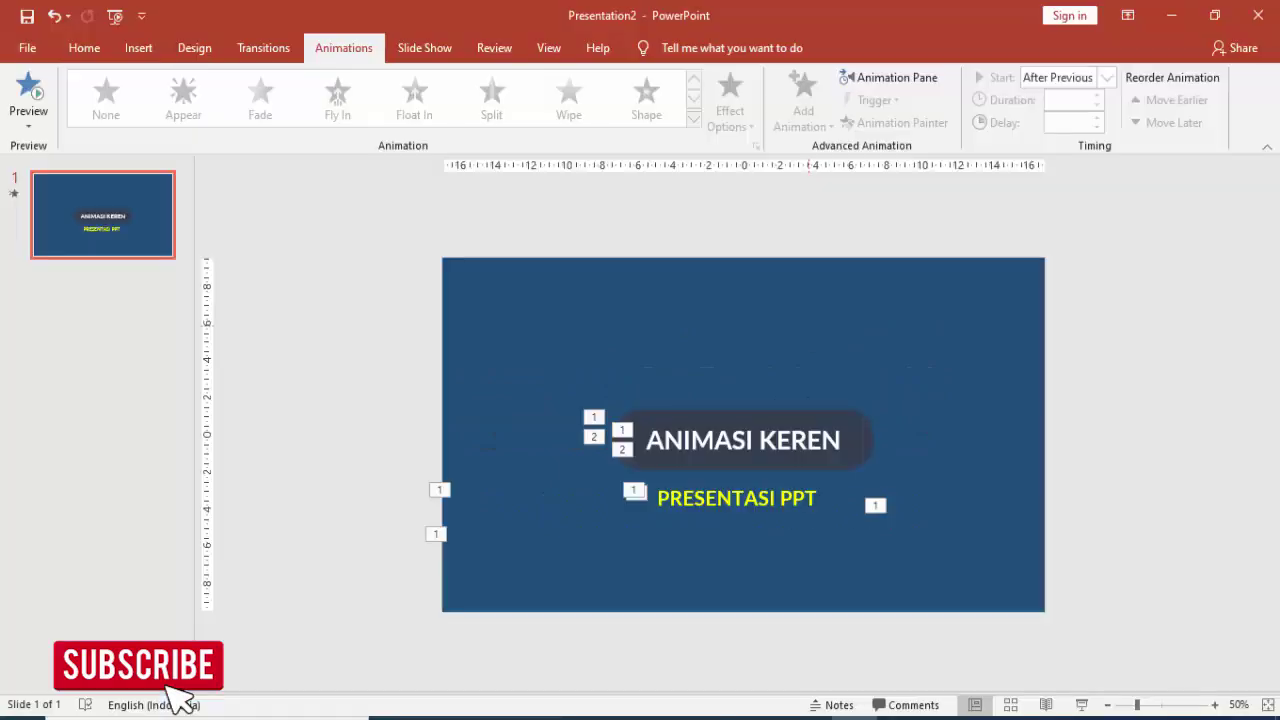
{"action": "left_click", "coordinate": [945, 431]}
{"action": "left_click_drag", "start_coordinate": [949, 425], "coordinate": [553, 441]}
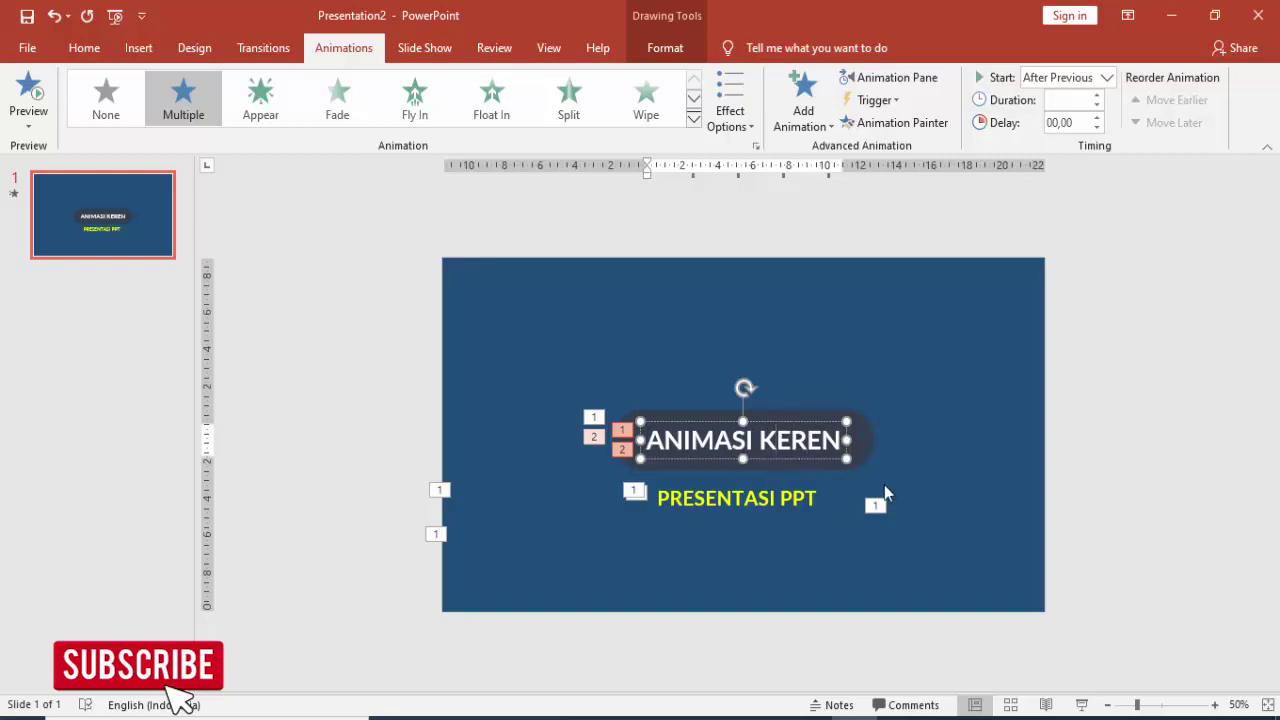
{"action": "left_click", "coordinate": [1076, 370]}
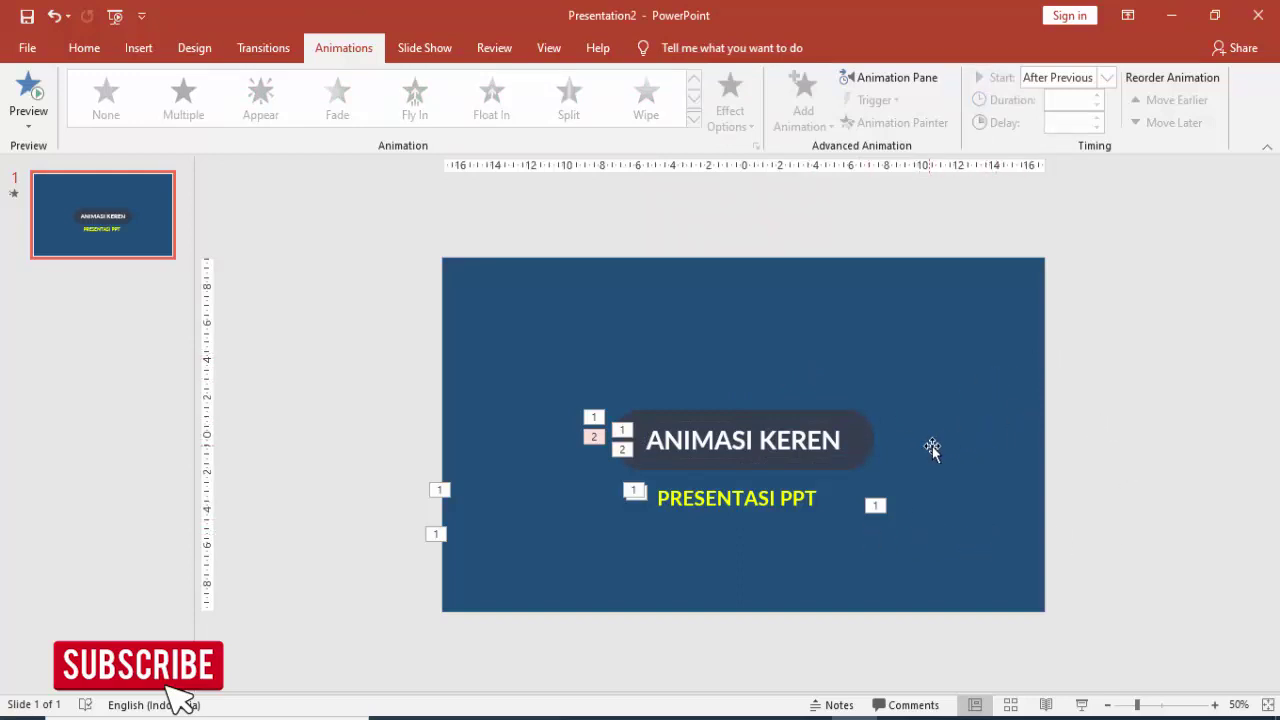
Step: Drag the other hidden shape across the slide, then play the slideshow with F5
{"action": "left_click", "coordinate": [959, 447]}
{"action": "left_click_drag", "start_coordinate": [981, 446], "coordinate": [542, 444]}
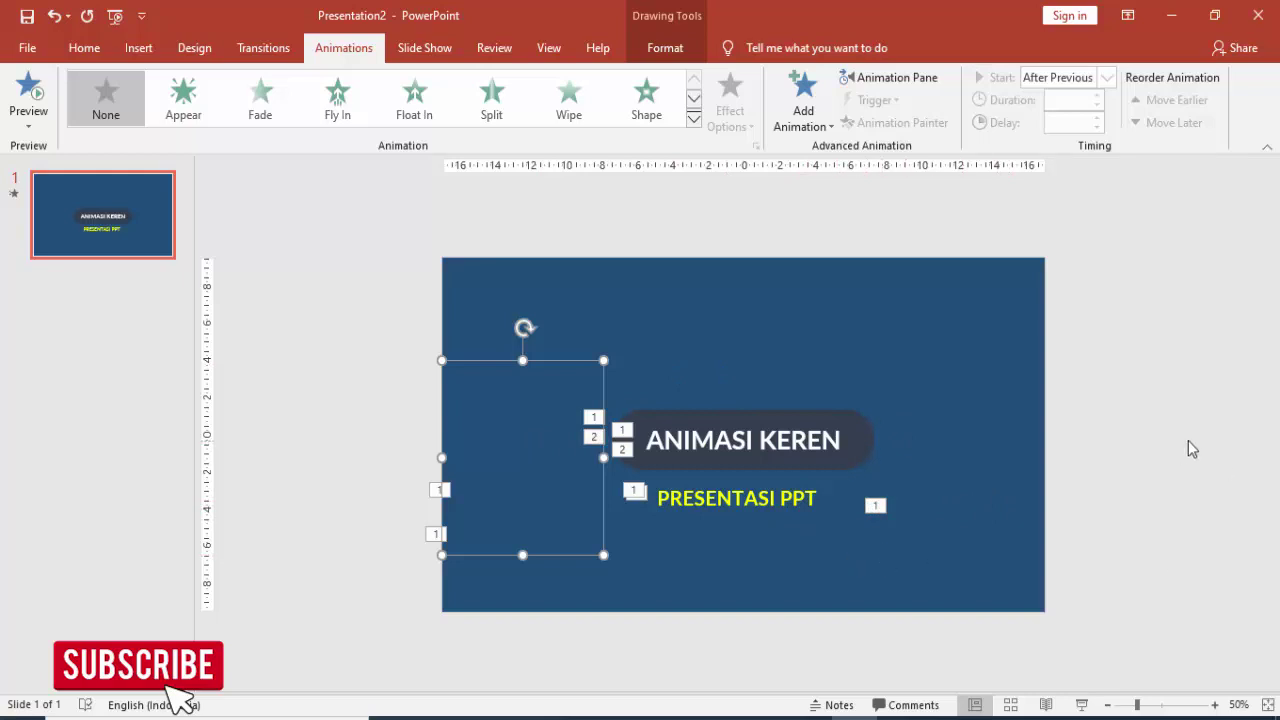
{"action": "left_click", "coordinate": [1108, 405]}
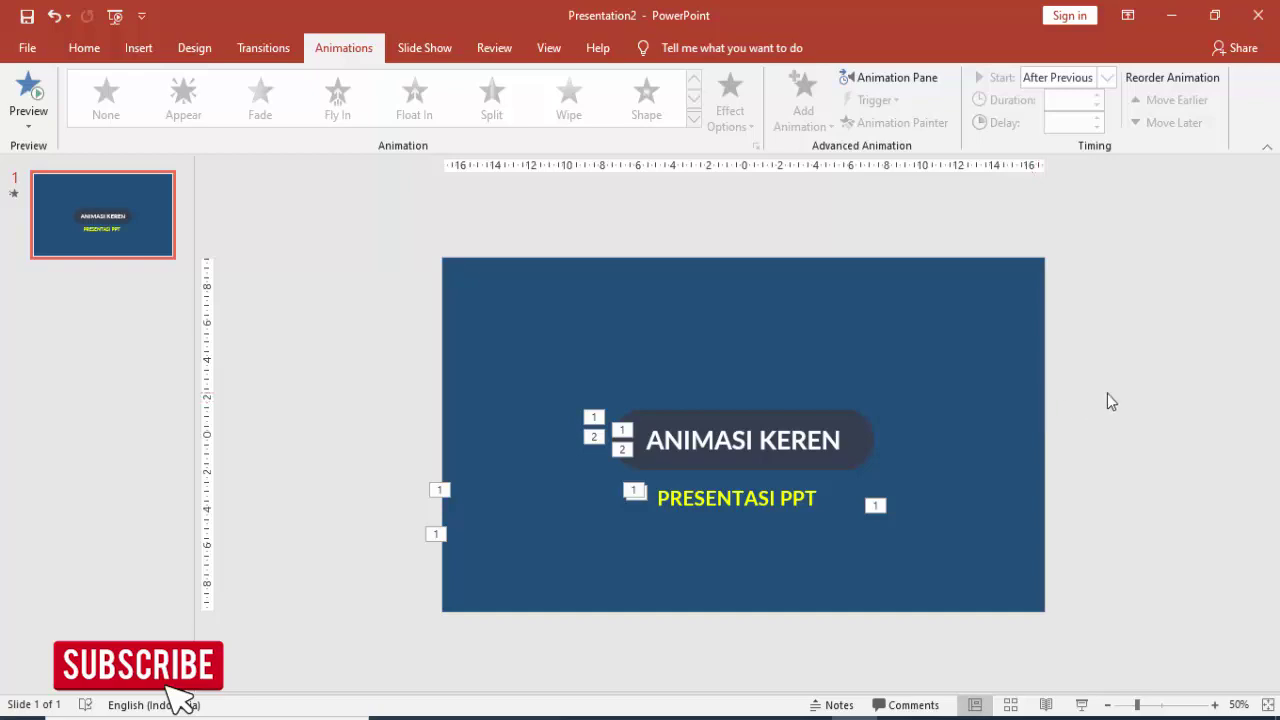
{"action": "key", "text": "F5"}
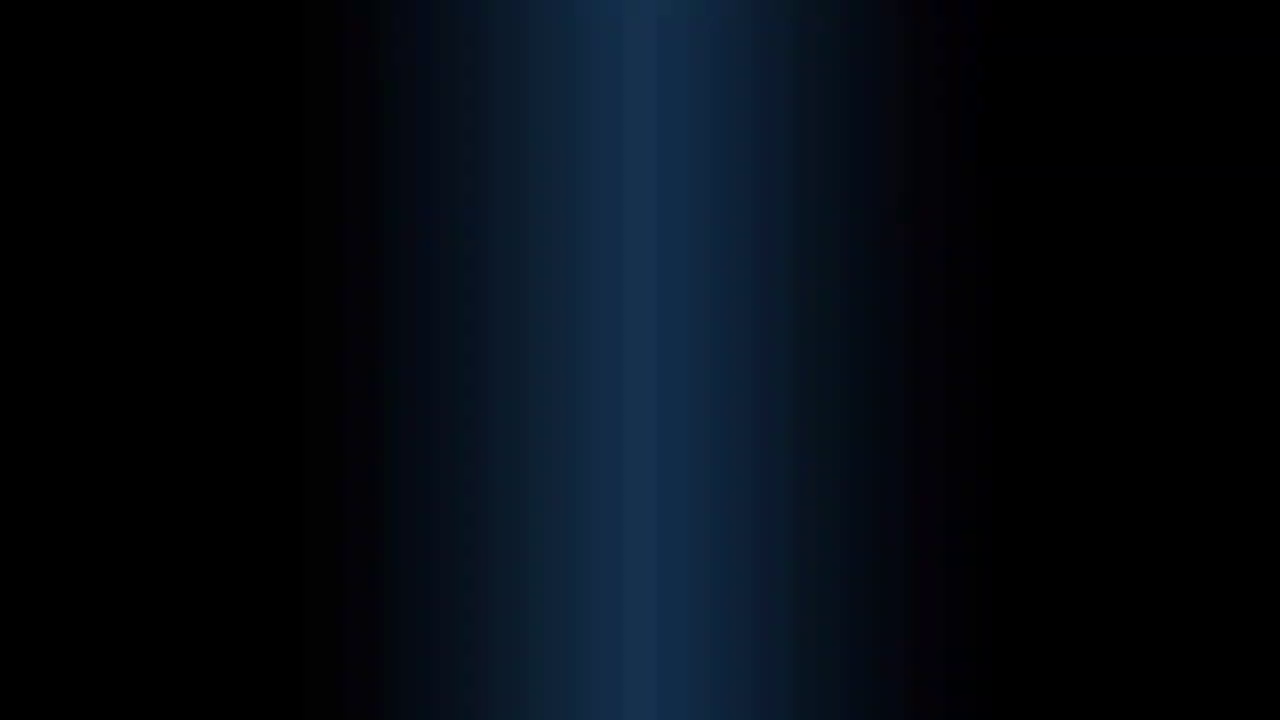